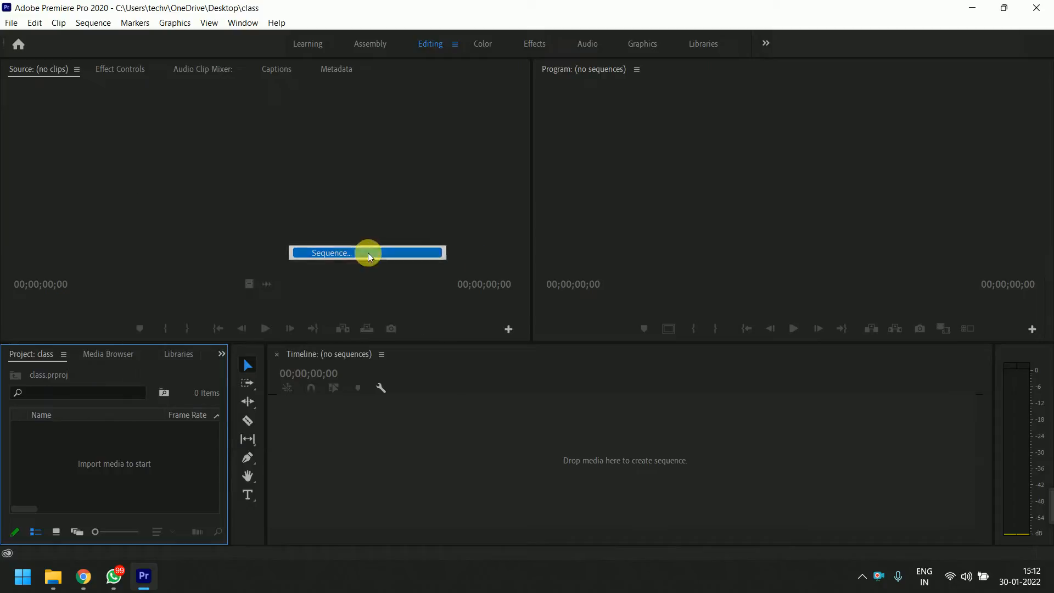
# - Create the new sequence and import MVI_7038.MOV, MVI_7039.MOV and MVI_7038 2.MOV from the inner Group 1 folder on drive D
pyautogui.click(621, 507)
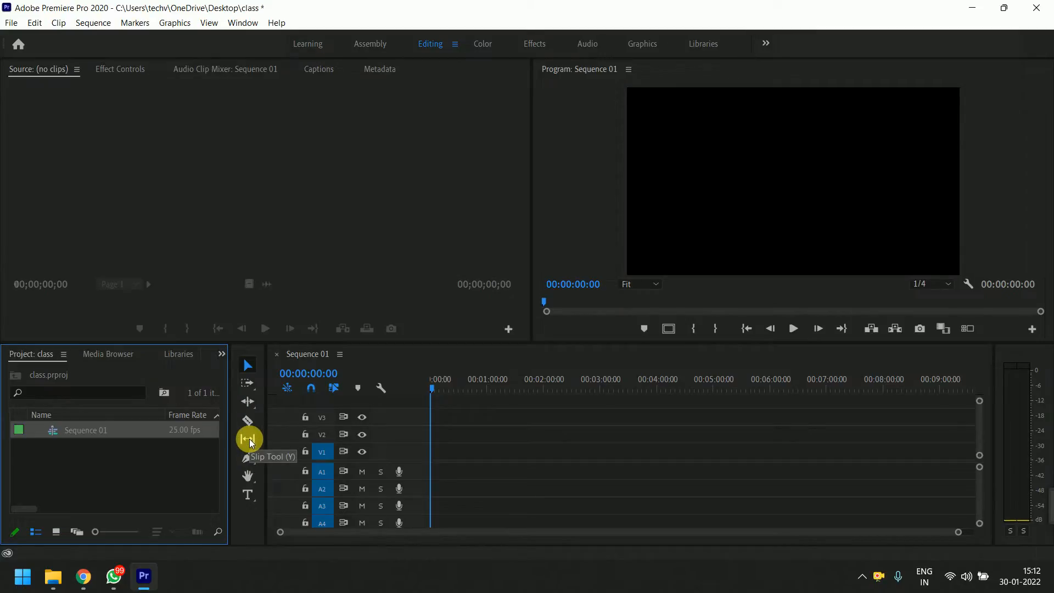
pyautogui.doubleClick(151, 471)
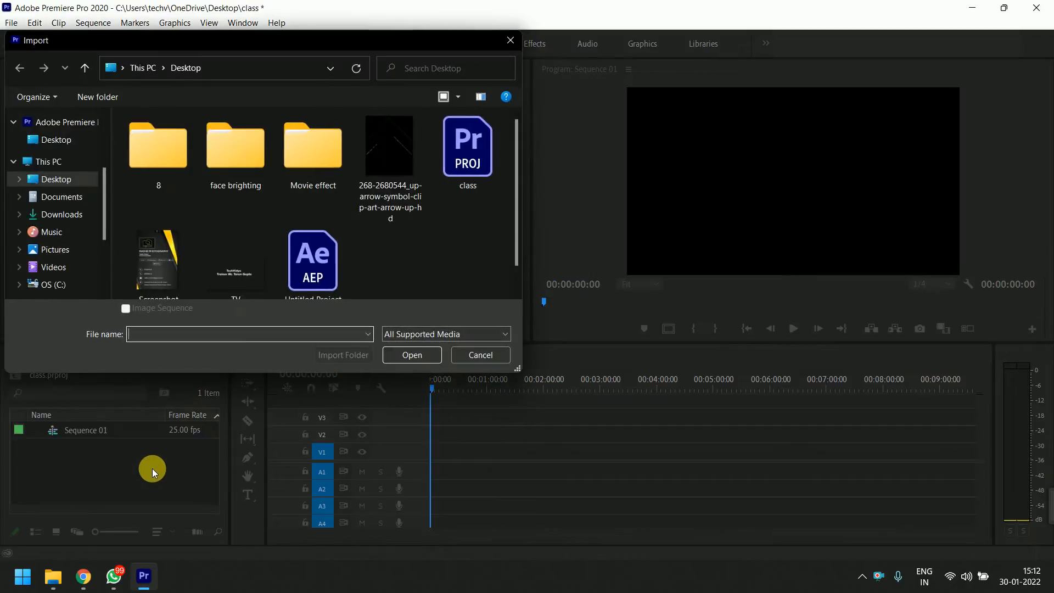
pyautogui.scroll(-2, 82, 264)
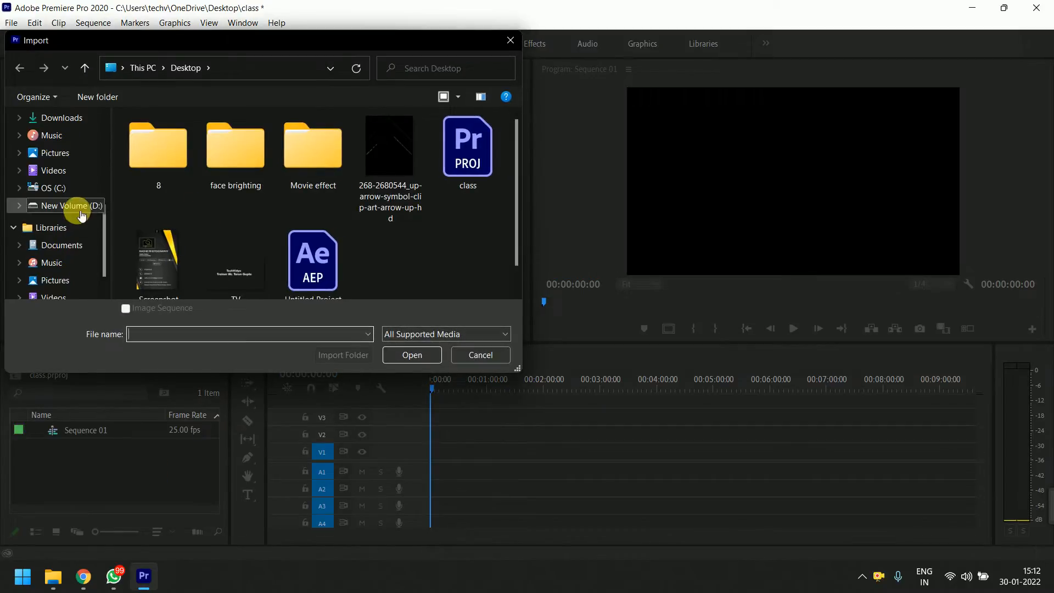
pyautogui.click(80, 206)
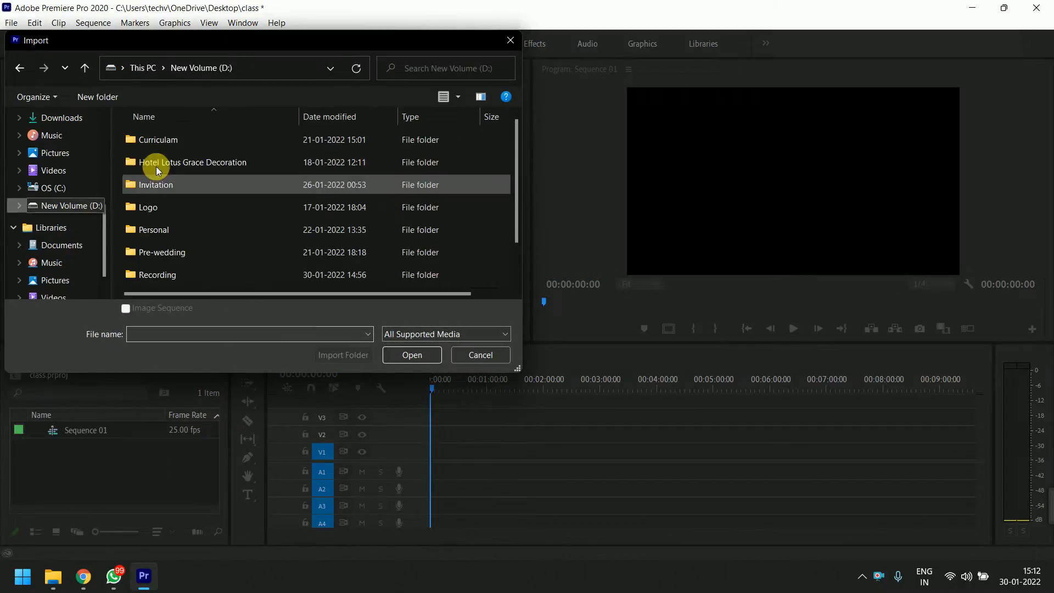
pyautogui.scroll(-1, 194, 229)
pyautogui.doubleClick(191, 253)
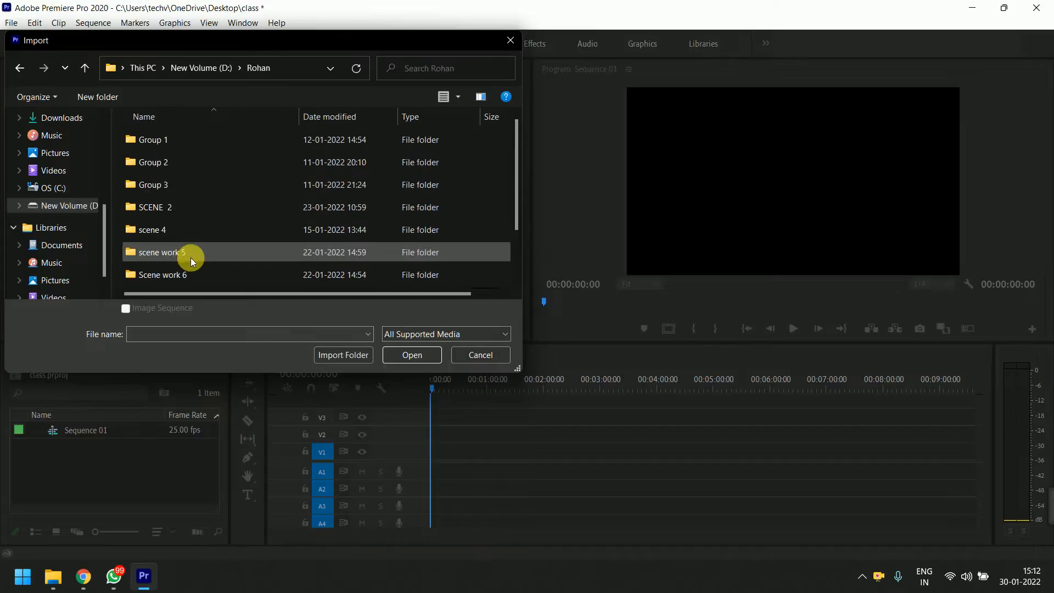
pyautogui.doubleClick(223, 146)
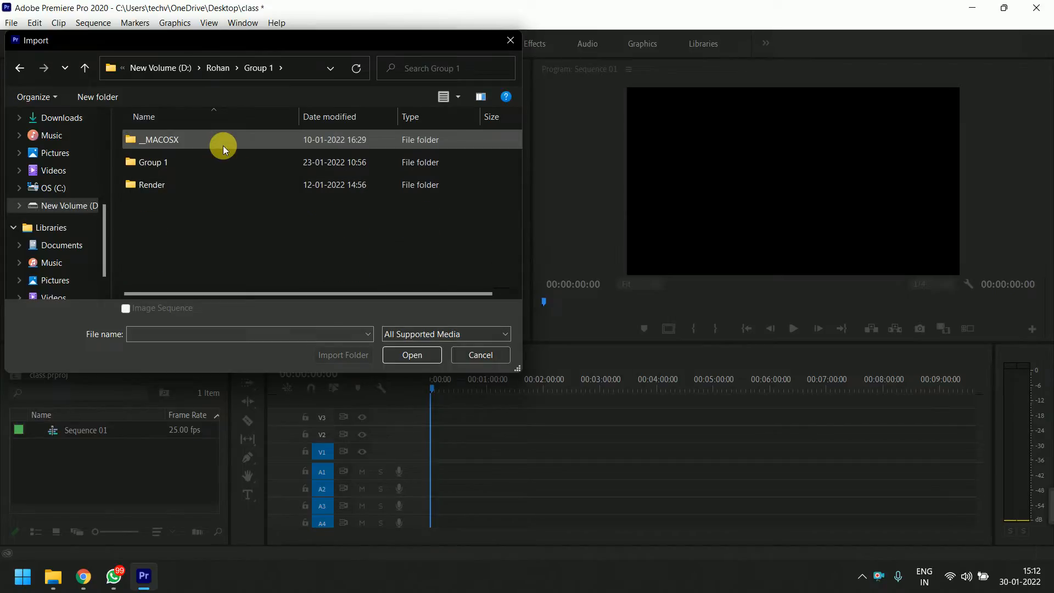
pyautogui.doubleClick(226, 160)
pyautogui.moveTo(466, 246); pyautogui.dragTo(255, 288)
pyautogui.click(408, 359)
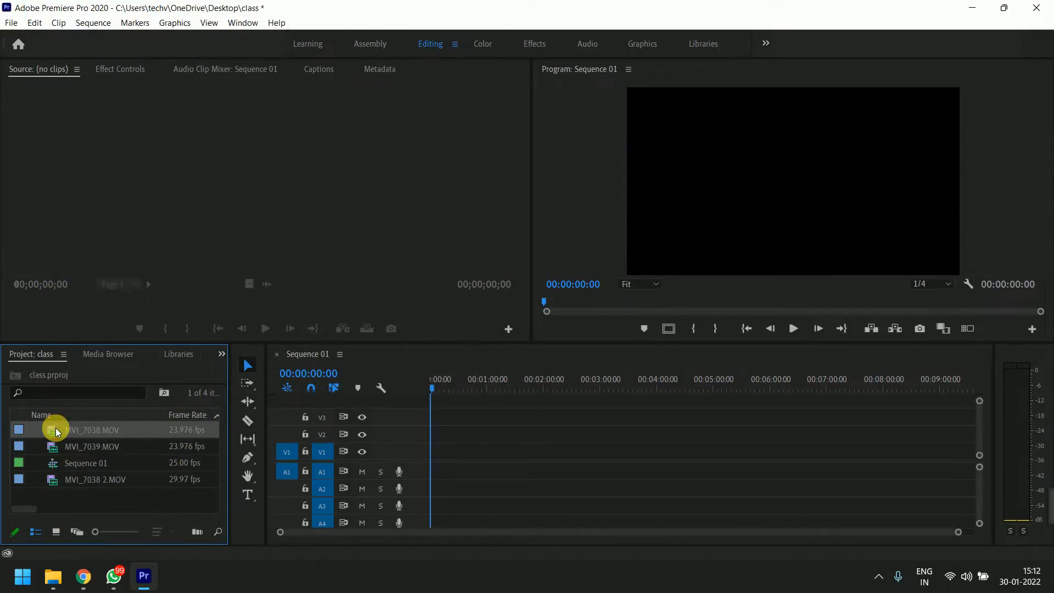
# - Mark a range of about 21 seconds ending at 00:01:32:17 in MVI_7038.MOV and place it at the start of the sequence
pyautogui.doubleClick(54, 430)
pyautogui.click(120, 302)
pyautogui.press('i')
pyautogui.click(151, 301)
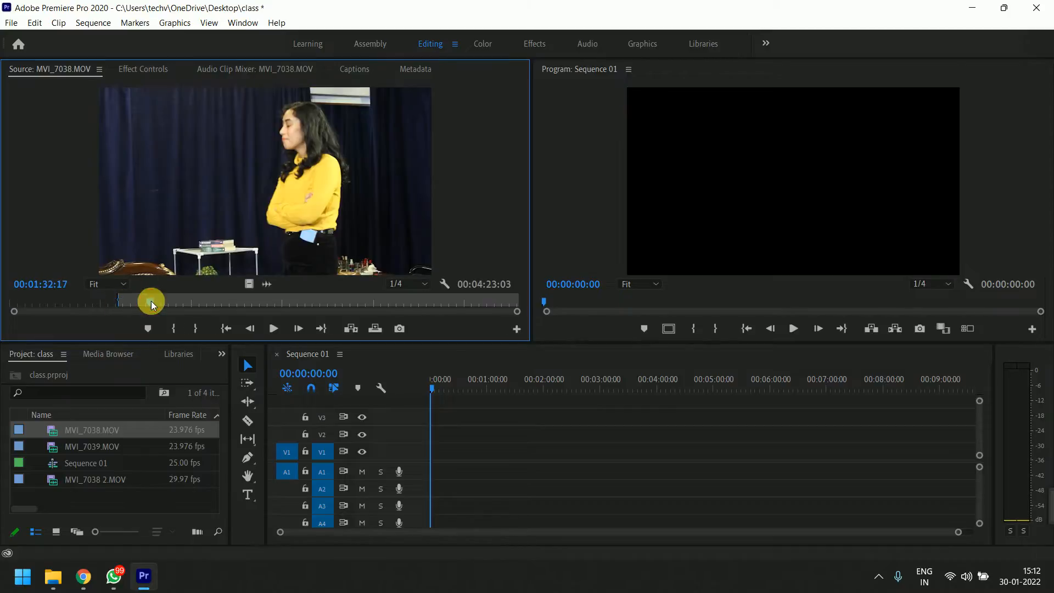
pyautogui.press('o')
pyautogui.moveTo(252, 284); pyautogui.dragTo(417, 450)
pyautogui.click(644, 315)
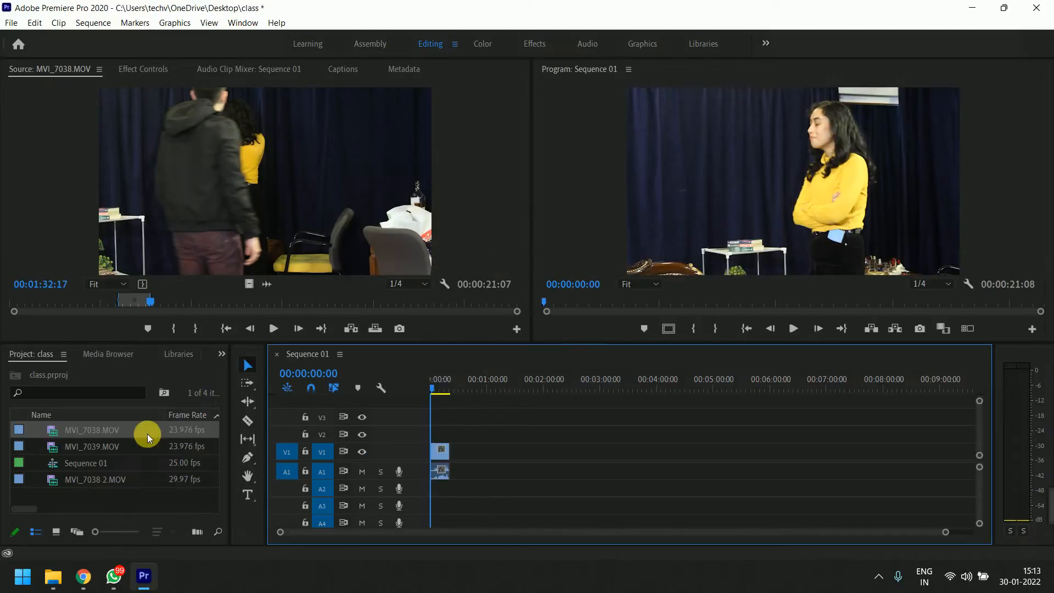
# - Mark MVI_7039.MOV from about 00:00:32 to 00:00:40:21 and place it directly after the first clip in the sequence
pyautogui.doubleClick(38, 448)
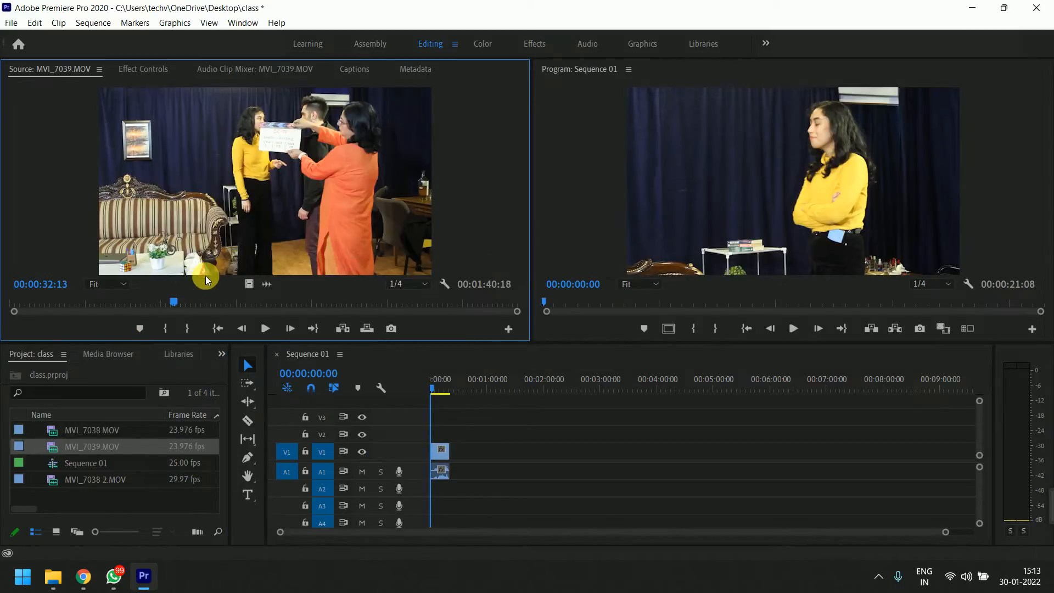
pyautogui.press('i')
pyautogui.click(214, 302)
pyautogui.press('o')
pyautogui.moveTo(287, 237); pyautogui.dragTo(460, 467)
# - Mark MVI_7038 2.MOV from 00:01:54:27 to 00:02:18:24 and place it after the second clip in the sequence
pyautogui.click(72, 480)
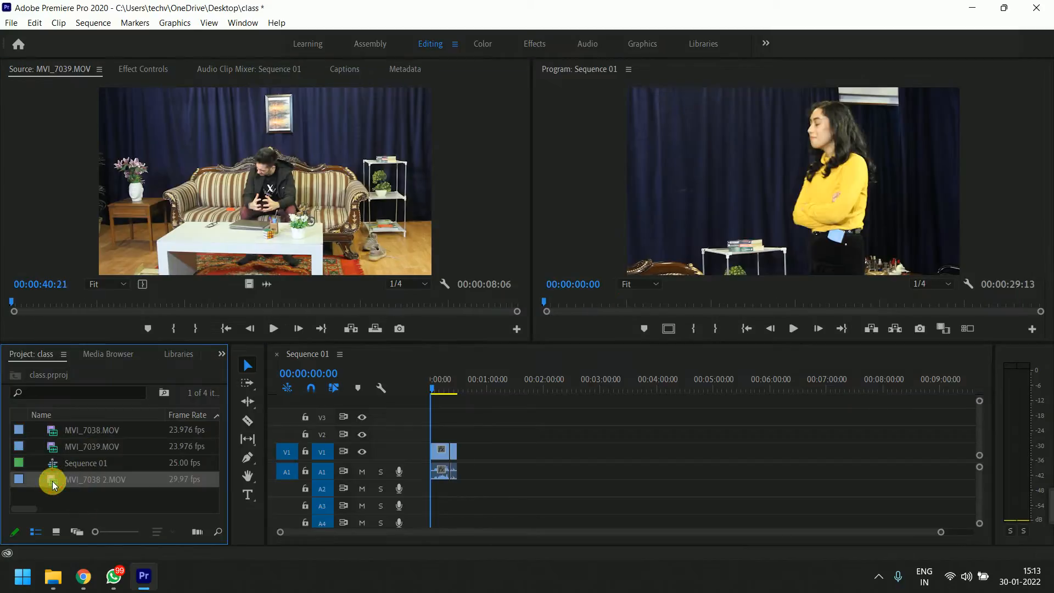
pyautogui.doubleClick(51, 481)
pyautogui.click(168, 301)
pyautogui.press('i')
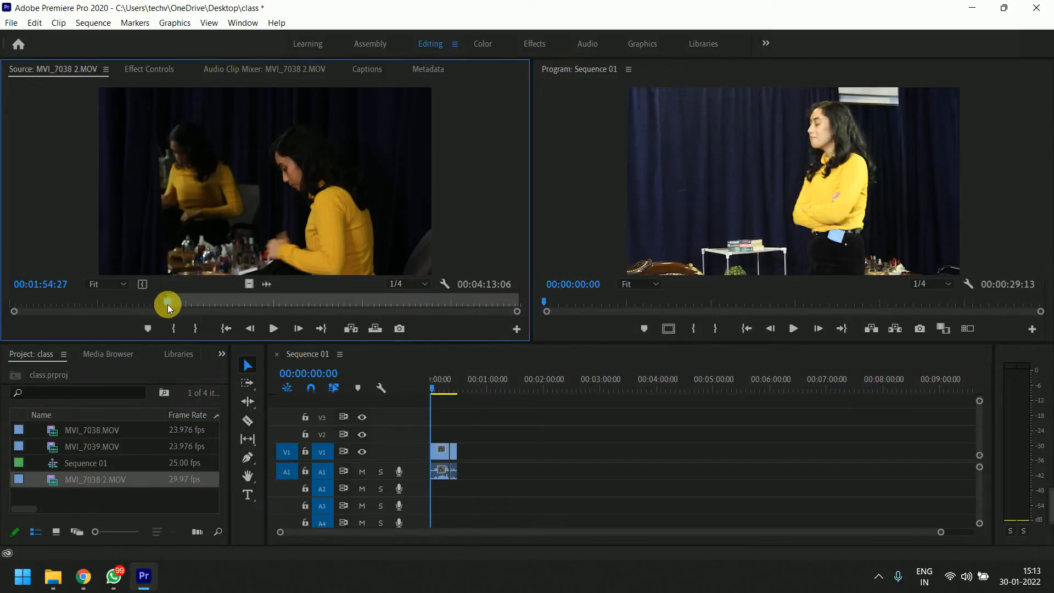
pyautogui.click(201, 301)
pyautogui.press('o')
pyautogui.moveTo(418, 345); pyautogui.dragTo(468, 453)
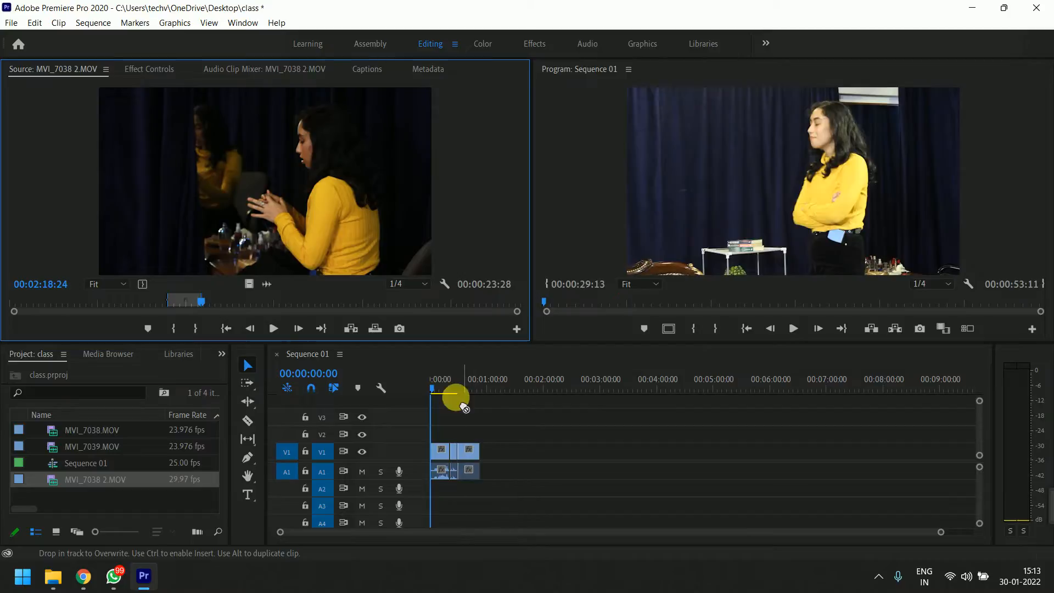
# - Move the sequence playhead to 00:00:19:16 and enlarge the three clips in the timeline
pyautogui.click(449, 378)
pyautogui.press('=')
pyautogui.press('=')
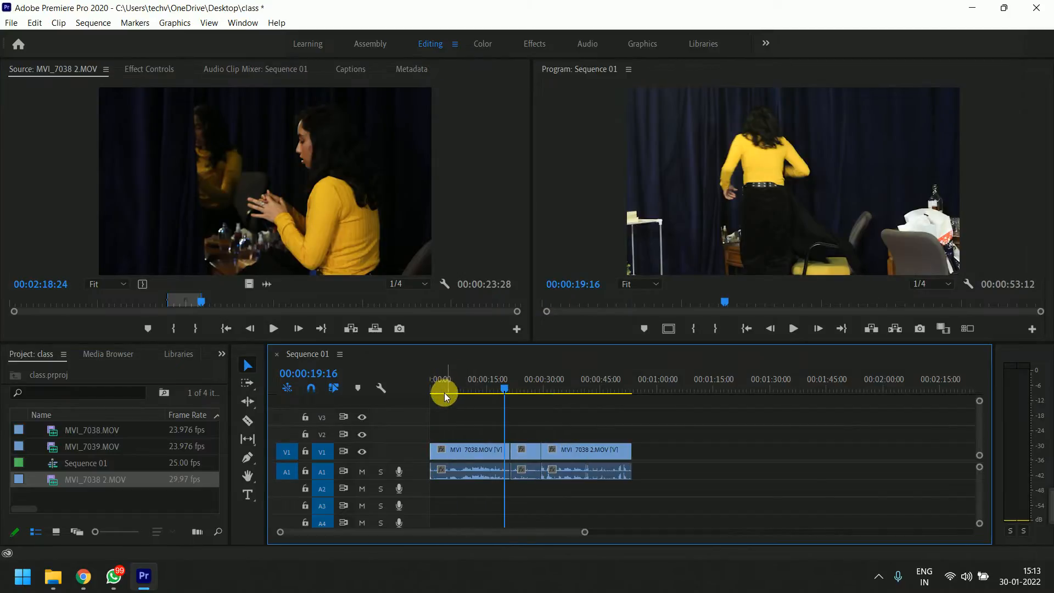
pyautogui.press('=')
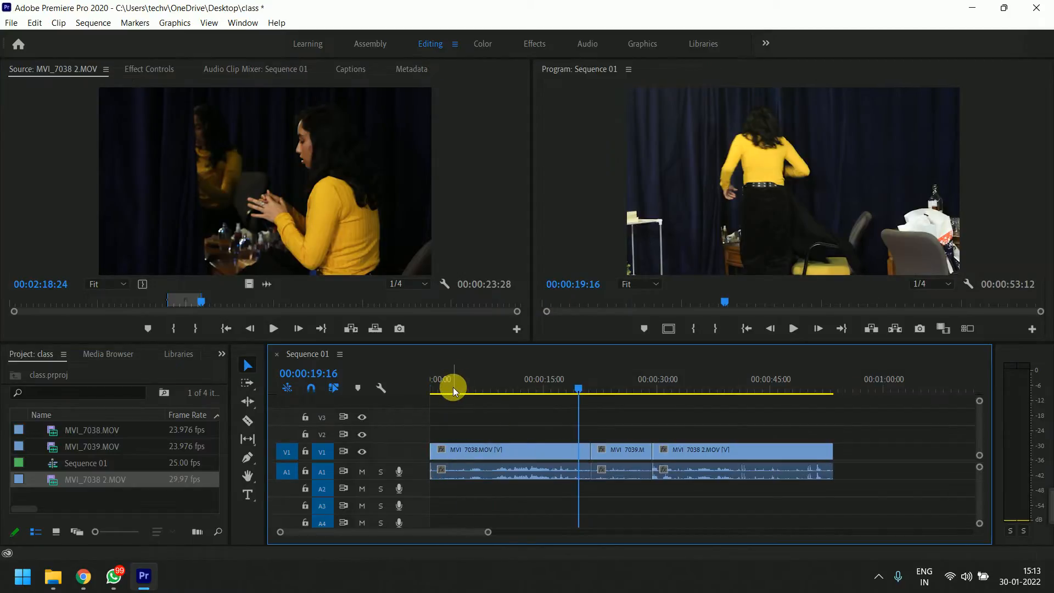
pyautogui.press('-')
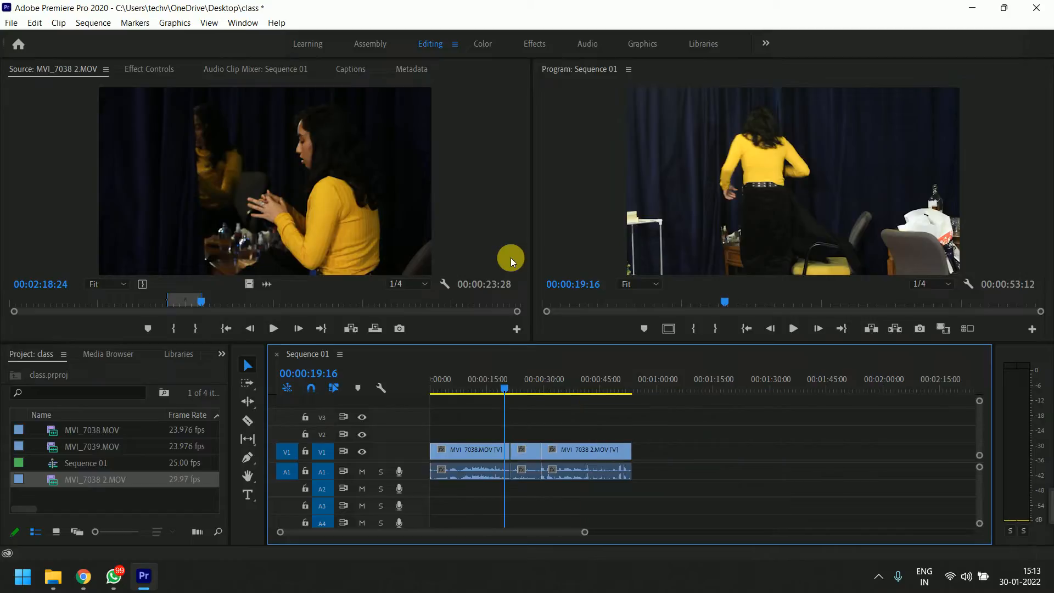
pyautogui.click(247, 438)
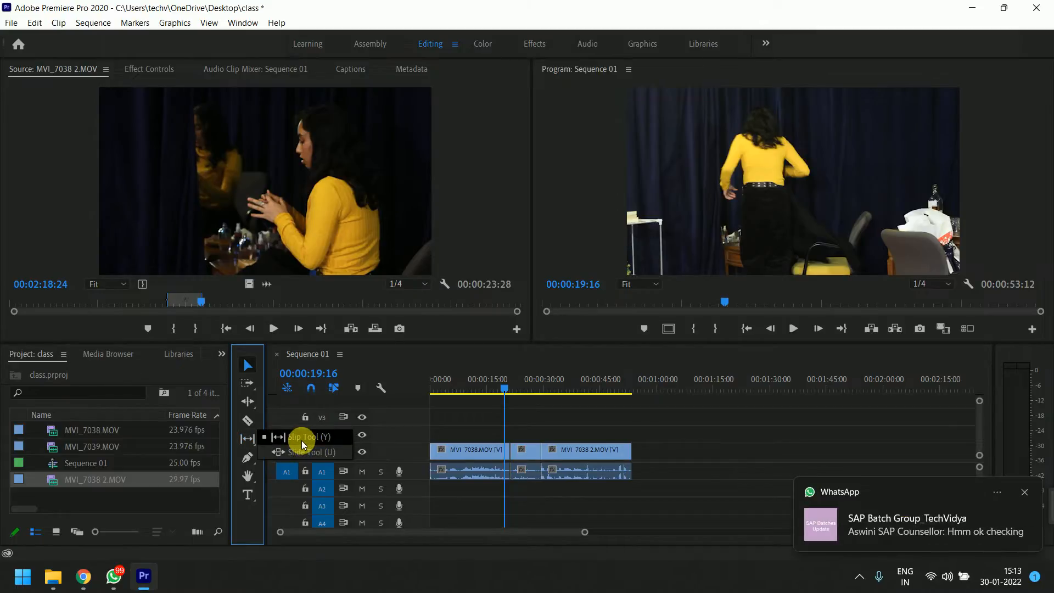
pyautogui.click(1024, 492)
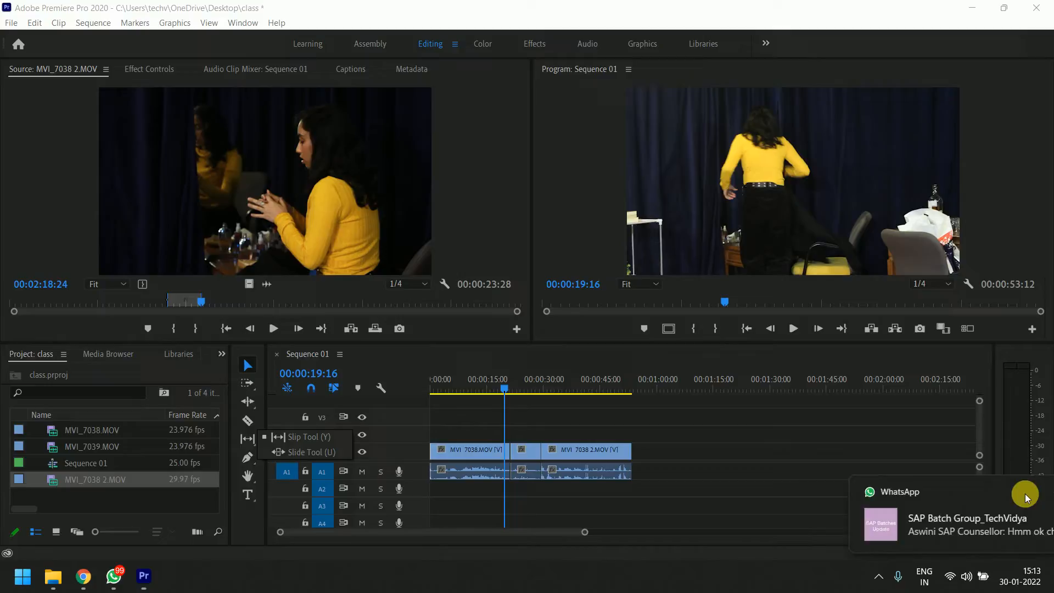
pyautogui.click(323, 453)
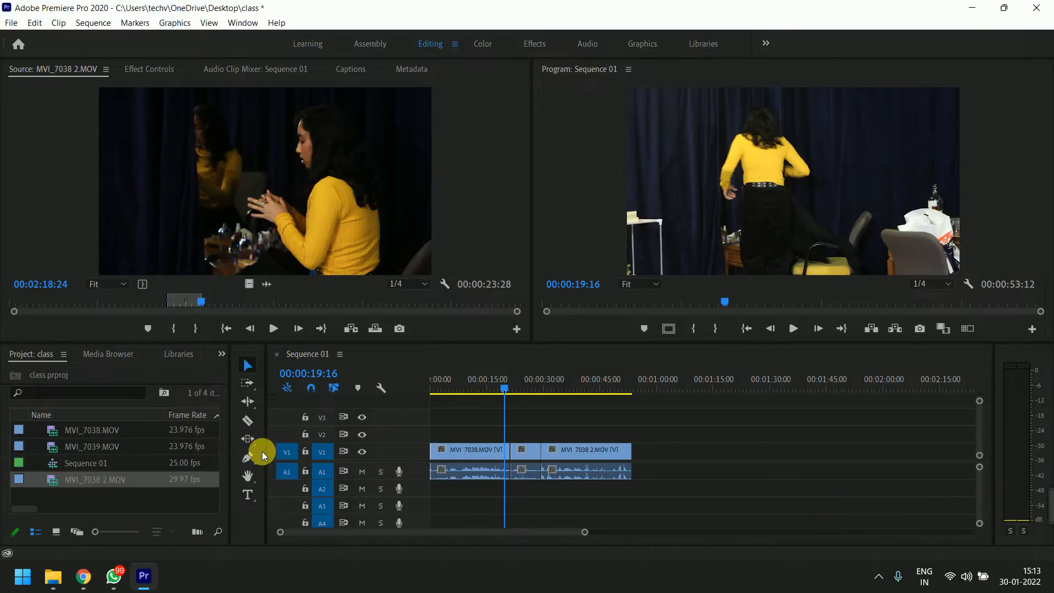
# - Activate the Slip tool and slip the middle MVI_7039.MOV clip in the timeline
pyautogui.click(247, 438)
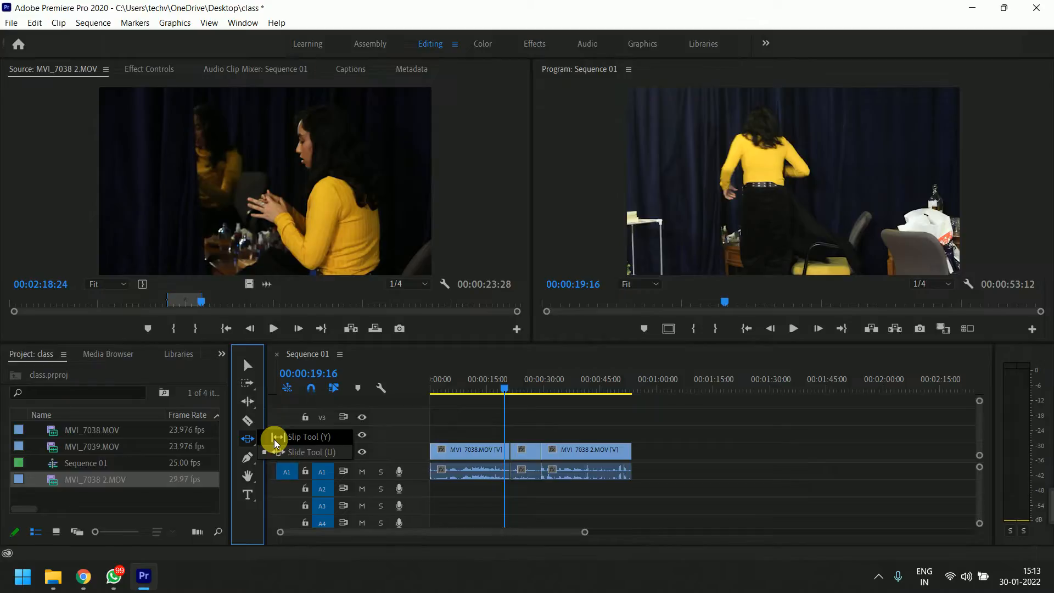
pyautogui.click(275, 439)
pyautogui.click(535, 461)
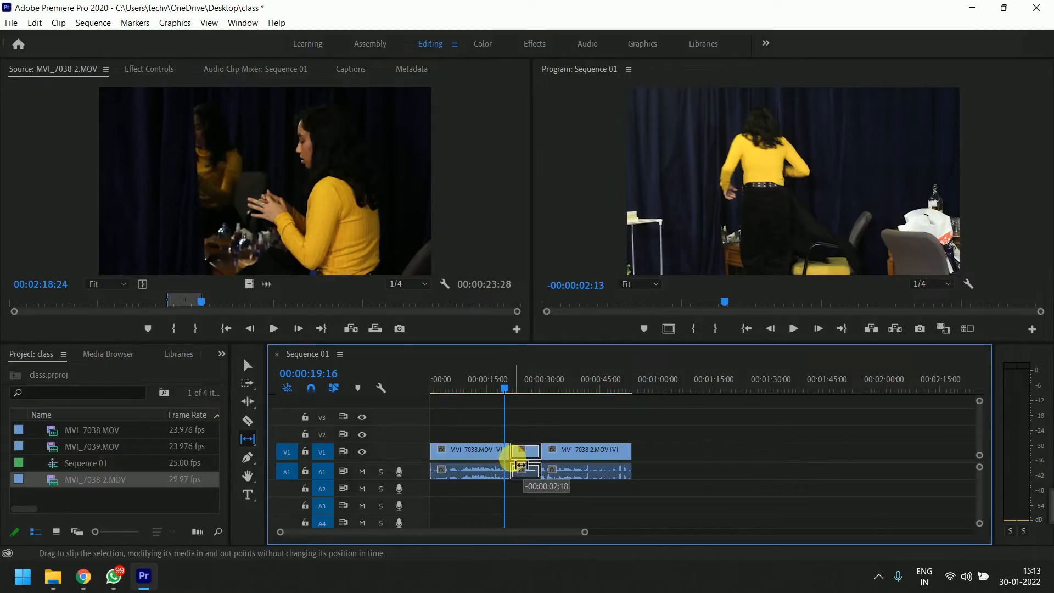
pyautogui.moveTo(520, 461); pyautogui.dragTo(524, 461)
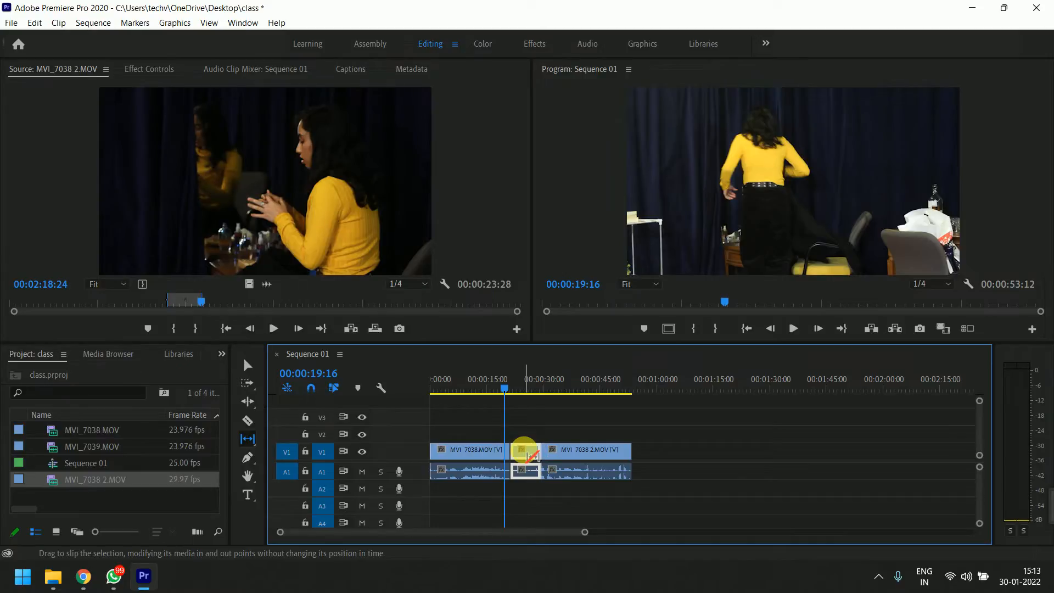
# - Move the playhead to 00:00:25:02 and slip the source footage of the MVI_7039.MOV clip beneath it
pyautogui.moveTo(512, 379)
pyautogui.mouseDown()
pyautogui.moveTo(535, 387)
pyautogui.moveTo(526, 391)
pyautogui.mouseUp()
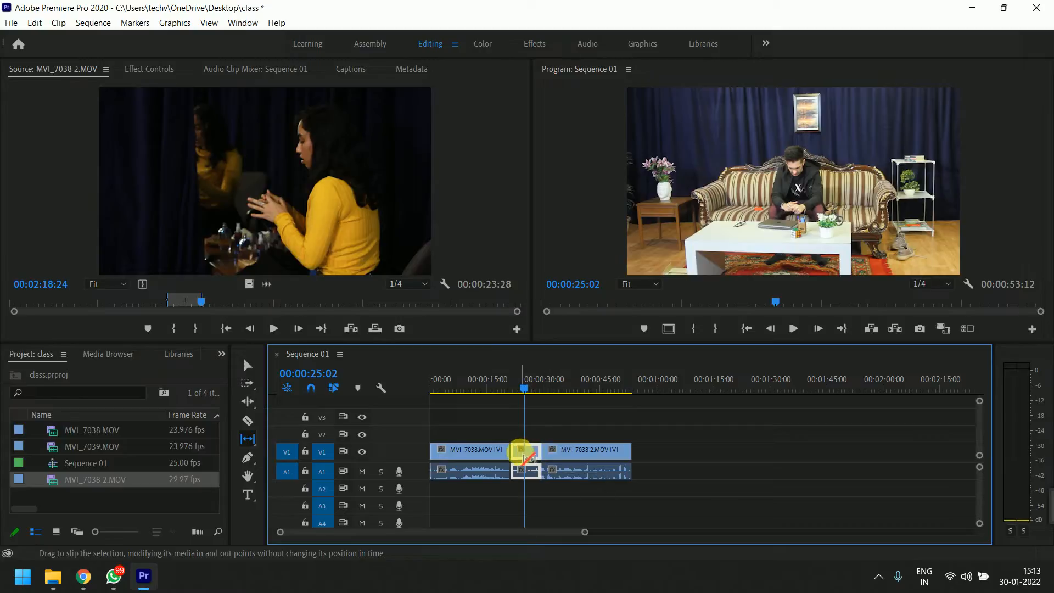
pyautogui.press('=')
pyautogui.moveTo(607, 450); pyautogui.dragTo(727, 458)
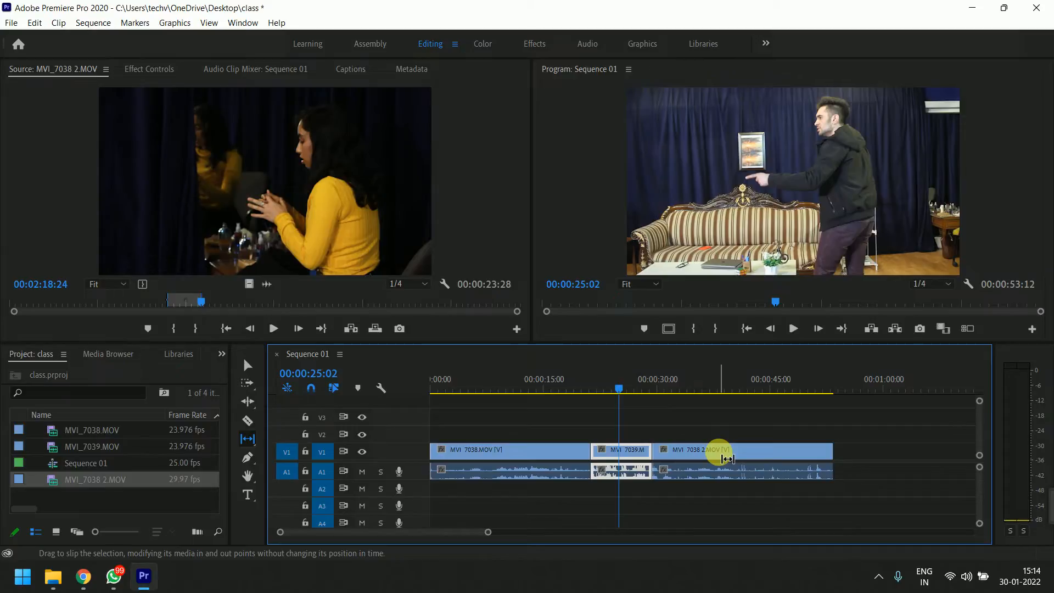
# - Switch to Paint and draw a long horizontal bar about 880 × 36 px across the upper part of the canvas
pyautogui.press('super')
pyautogui.write('paint')
pyautogui.press('Return')
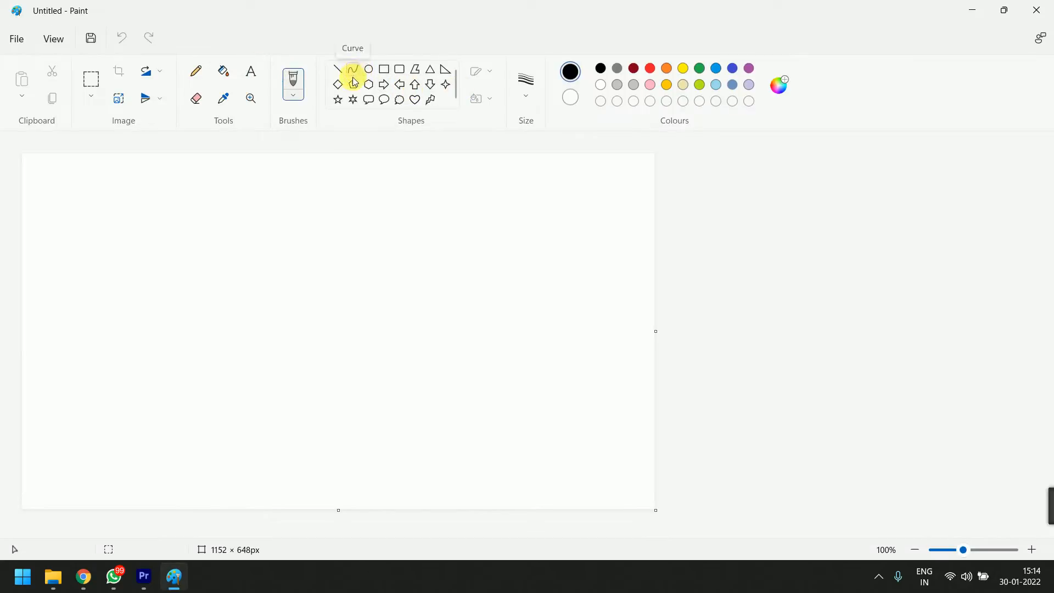
pyautogui.click(383, 70)
pyautogui.moveTo(62, 250)
pyautogui.mouseDown()
pyautogui.moveTo(509, 305)
pyautogui.moveTo(546, 270)
pyautogui.mouseUp()
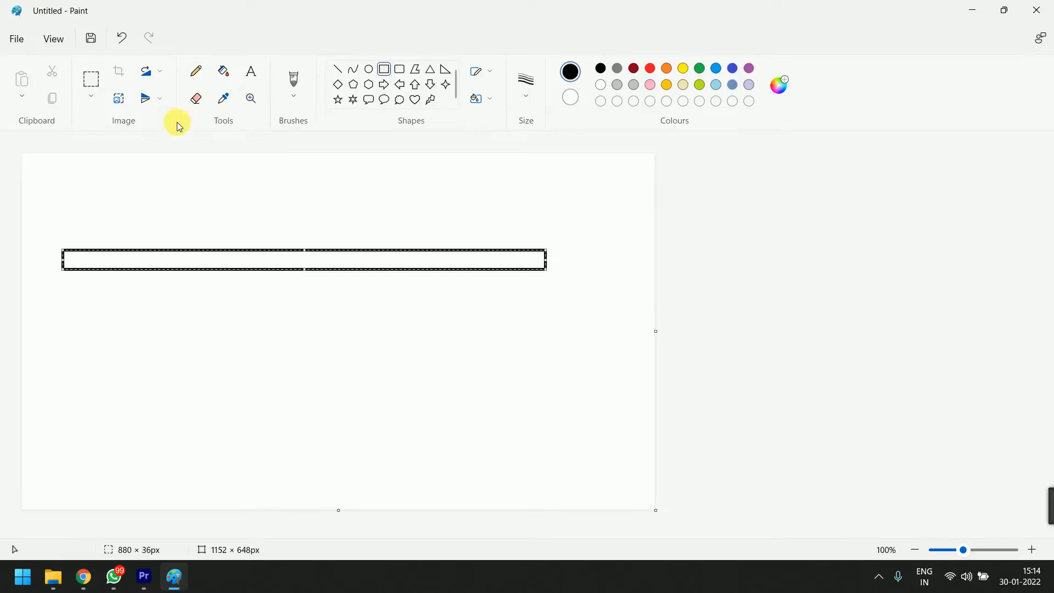
# - Pencil a 0 below the bar's start and a 10 below its end
pyautogui.click(197, 74)
pyautogui.moveTo(55, 281); pyautogui.dragTo(72, 281)
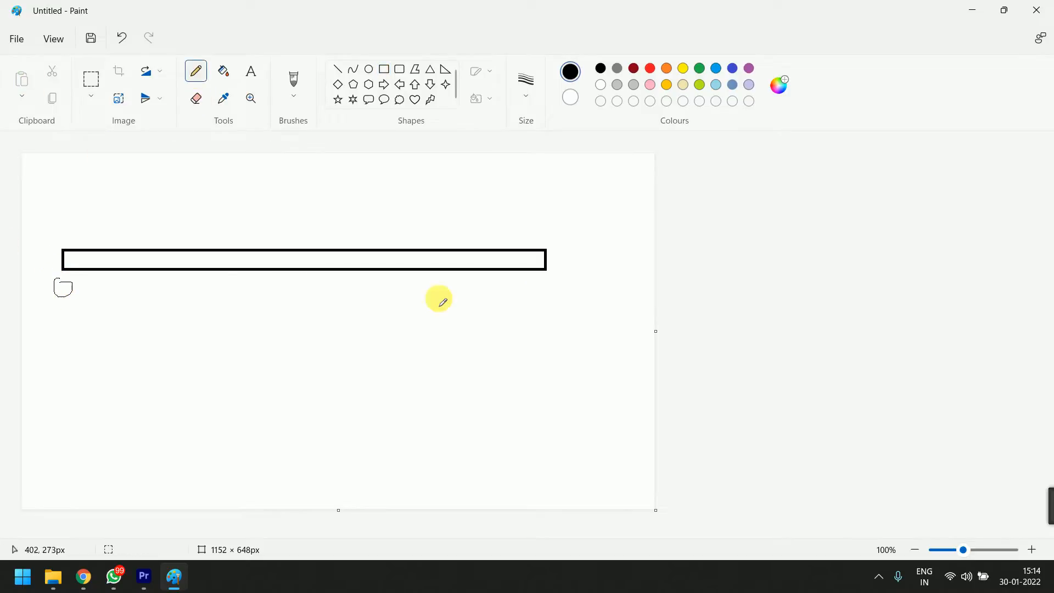
pyautogui.moveTo(544, 278)
pyautogui.mouseDown()
pyautogui.moveTo(542, 319)
pyautogui.moveTo(560, 283)
pyautogui.mouseUp()
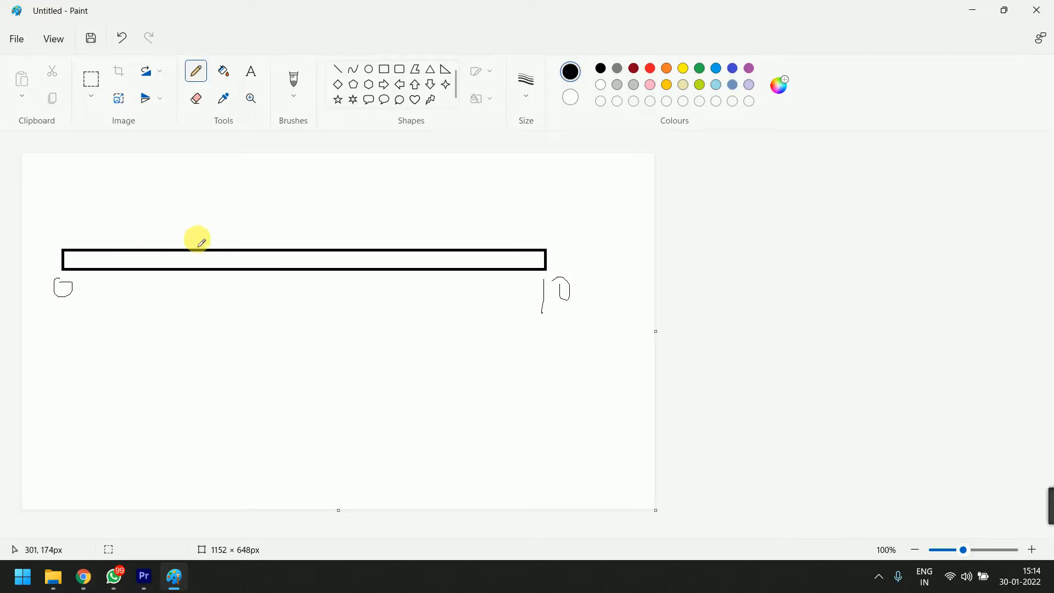
# - Pencil two numbered cut marks across the bar, the first labelled 2, and thicken both marks
pyautogui.moveTo(204, 234); pyautogui.dragTo(208, 280)
pyautogui.moveTo(414, 222); pyautogui.dragTo(426, 309)
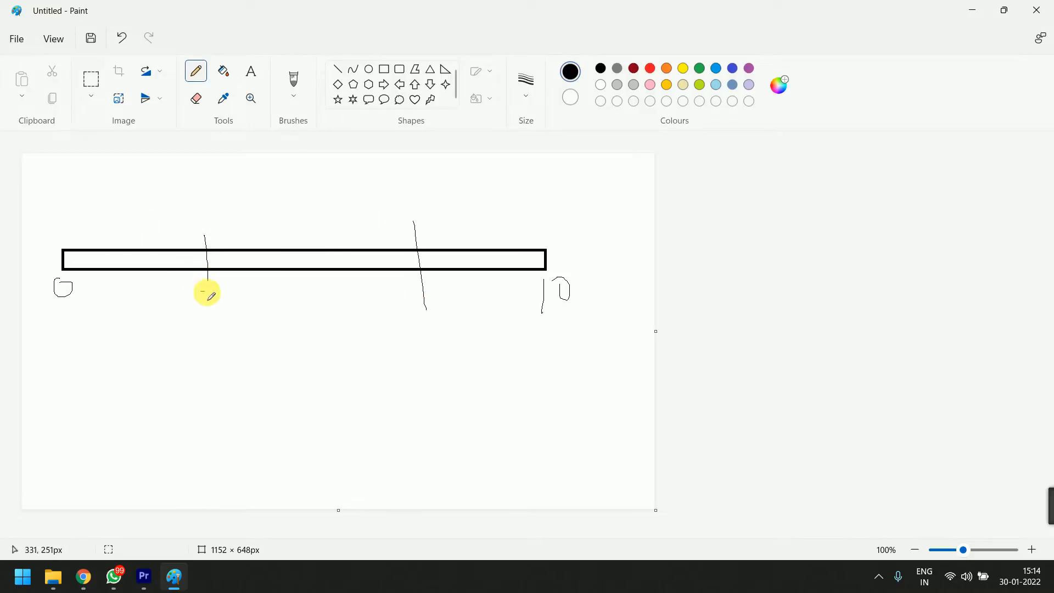
pyautogui.moveTo(203, 291); pyautogui.dragTo(224, 302)
pyautogui.moveTo(413, 299); pyautogui.dragTo(414, 301)
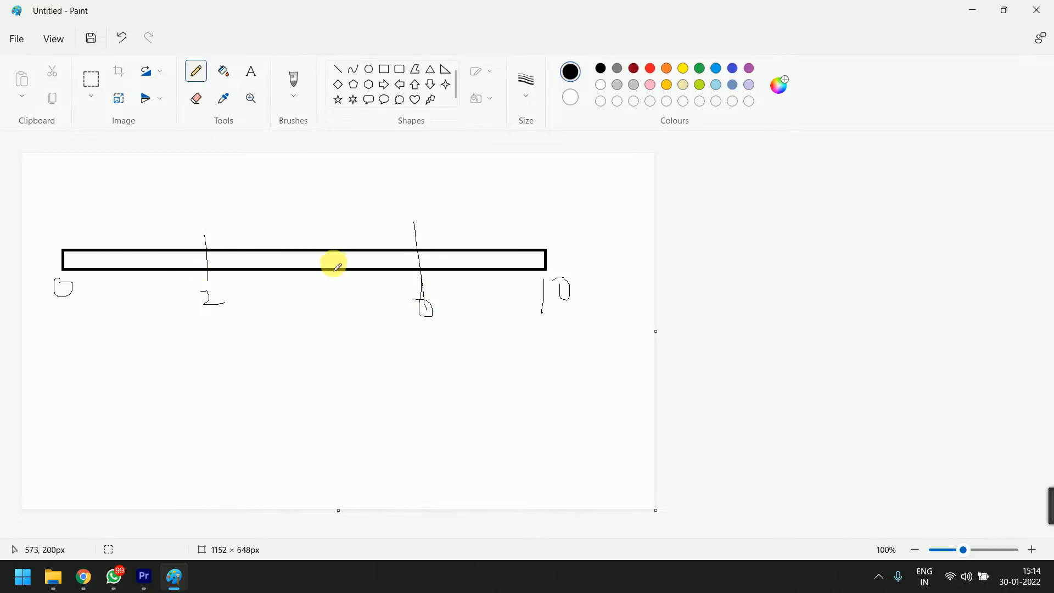
pyautogui.moveTo(210, 230)
pyautogui.mouseDown()
pyautogui.moveTo(214, 297)
pyautogui.moveTo(208, 282)
pyautogui.moveTo(215, 287)
pyautogui.moveTo(212, 258)
pyautogui.mouseUp()
pyautogui.moveTo(417, 252)
pyautogui.mouseDown()
pyautogui.moveTo(414, 285)
pyautogui.moveTo(421, 243)
pyautogui.mouseUp()
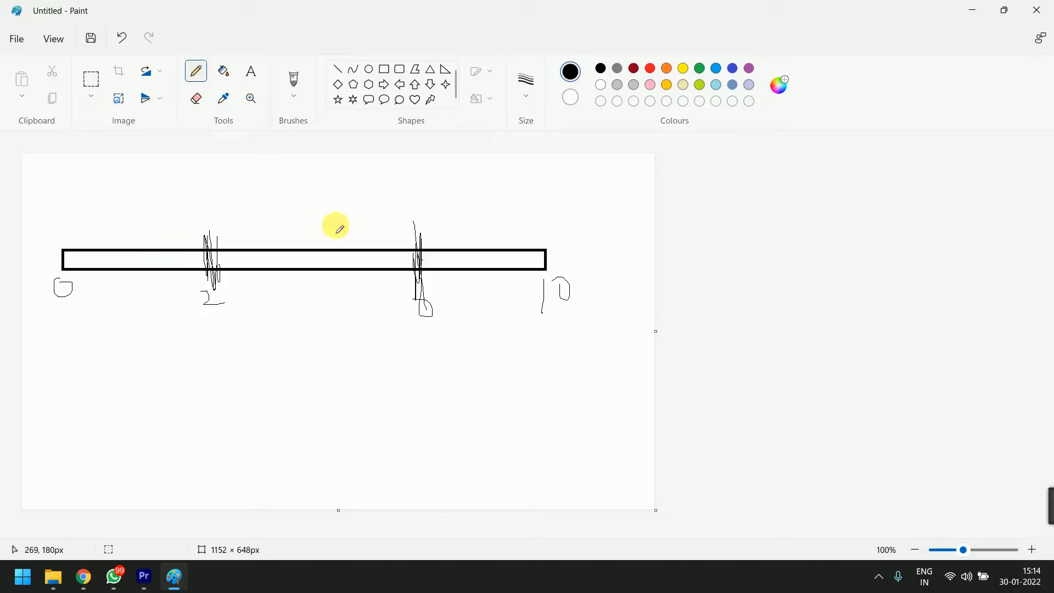
# - Draw a bar about 643 × 47 px above, starting at the first cut, and one about 628 × 41 px below, ending near the second
pyautogui.click(383, 68)
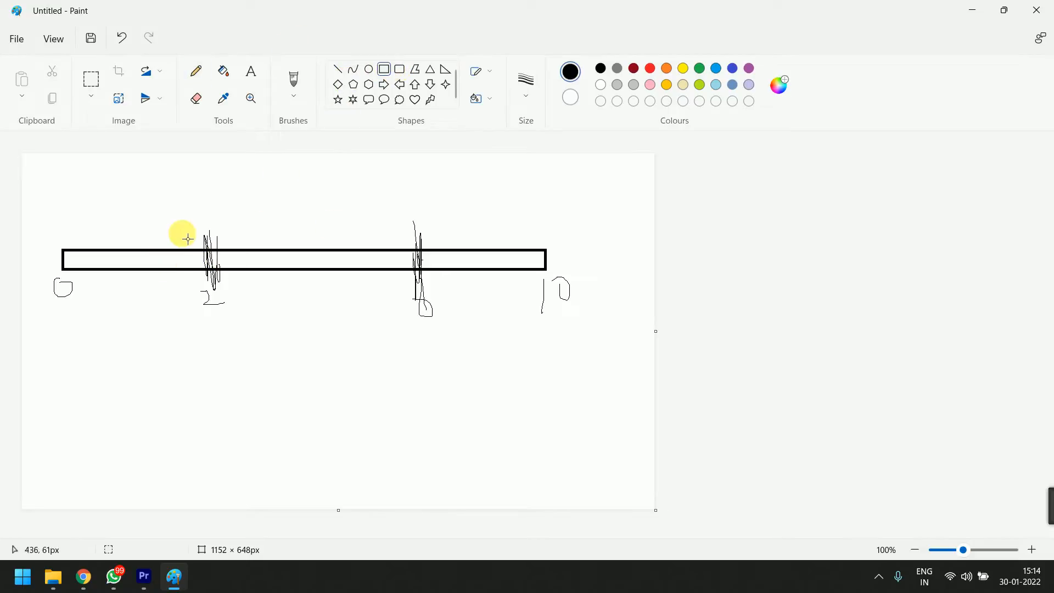
pyautogui.moveTo(202, 200); pyautogui.dragTo(556, 225)
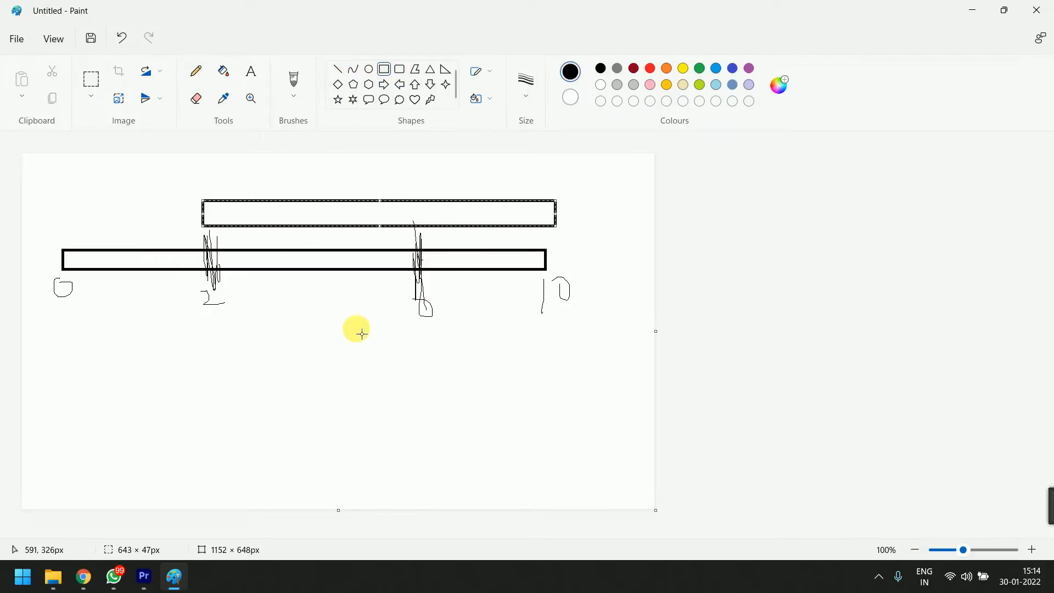
pyautogui.moveTo(407, 309); pyautogui.dragTo(66, 335)
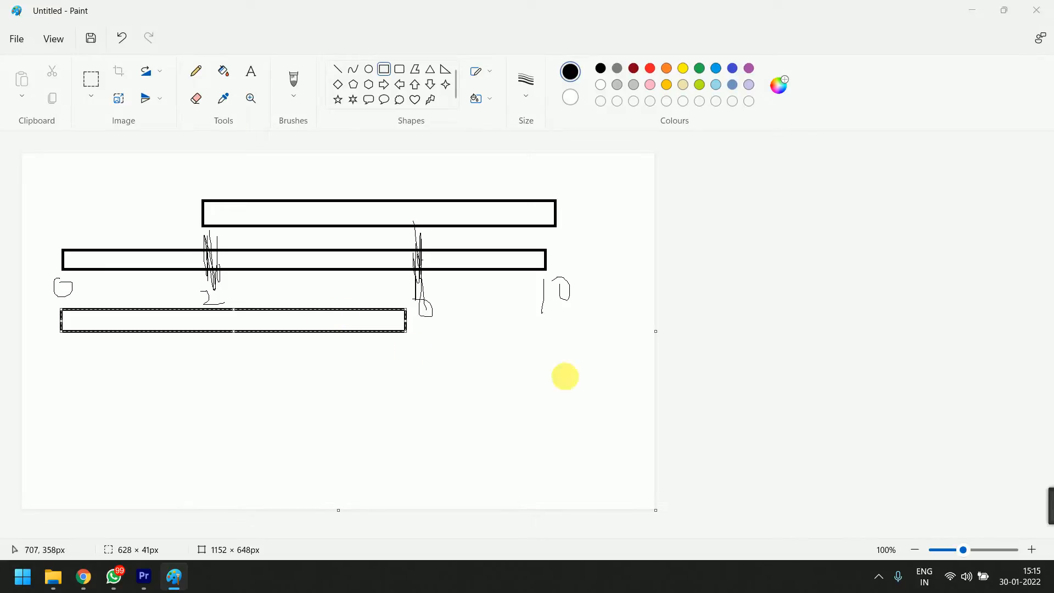
# - Switch to Premiere Pro, slip the footage inside the middle clip on V1, and play it from near the clip's start
pyautogui.hotkey('alt', 'Tab')
pyautogui.moveTo(615, 449)
pyautogui.mouseDown()
pyautogui.moveTo(651, 451)
pyautogui.moveTo(632, 457)
pyautogui.mouseUp()
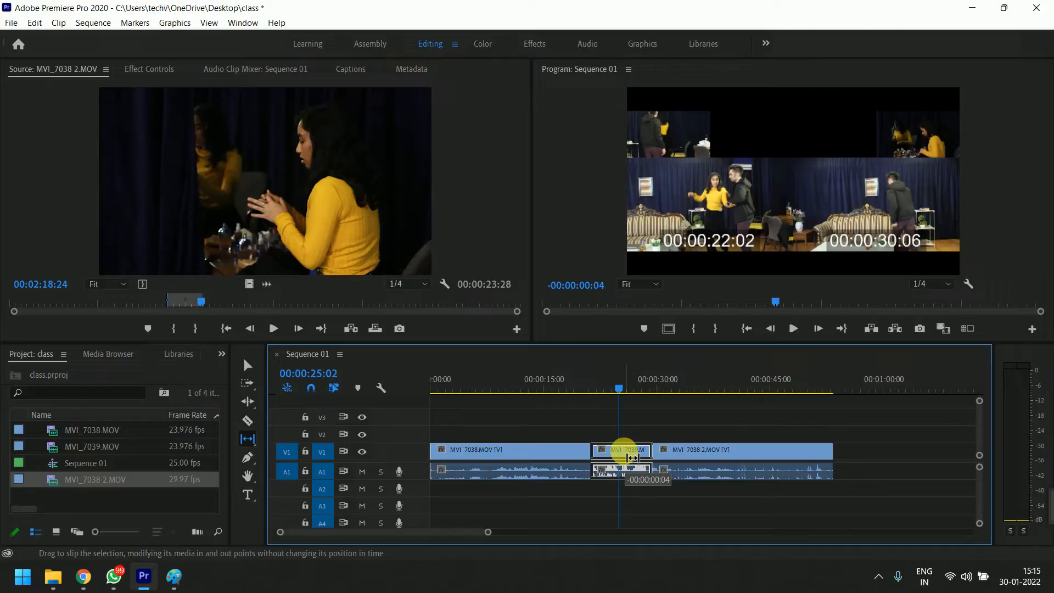
pyautogui.moveTo(632, 458); pyautogui.dragTo(642, 455)
pyautogui.moveTo(629, 388); pyautogui.dragTo(591, 399)
pyautogui.press('space')
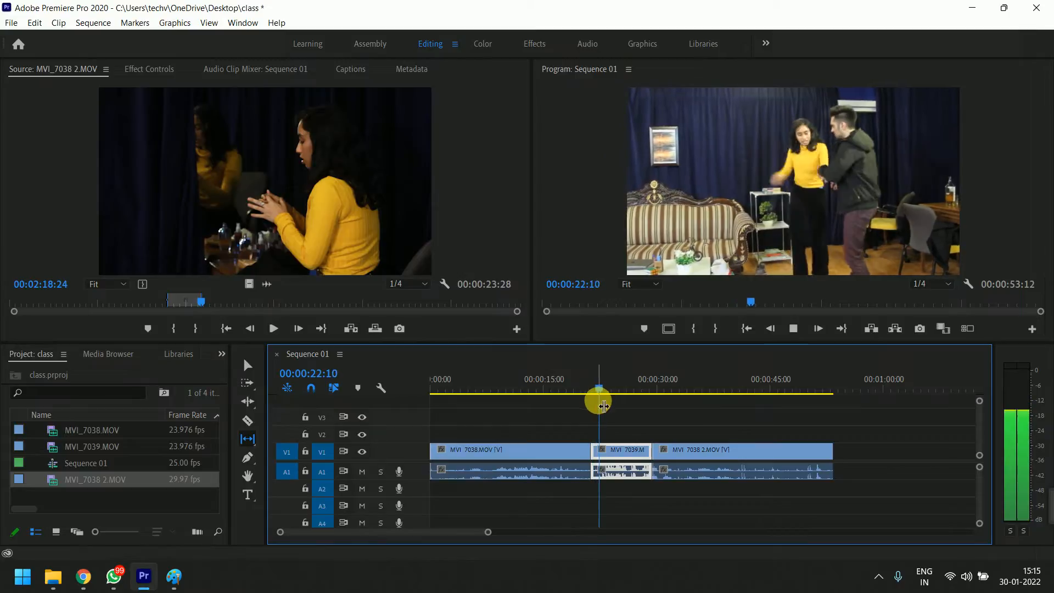
# - Slip the middle clip's footage in the opposite direction and play the clip to review the changed portion
pyautogui.moveTo(620, 457); pyautogui.dragTo(594, 392)
pyautogui.press('space')
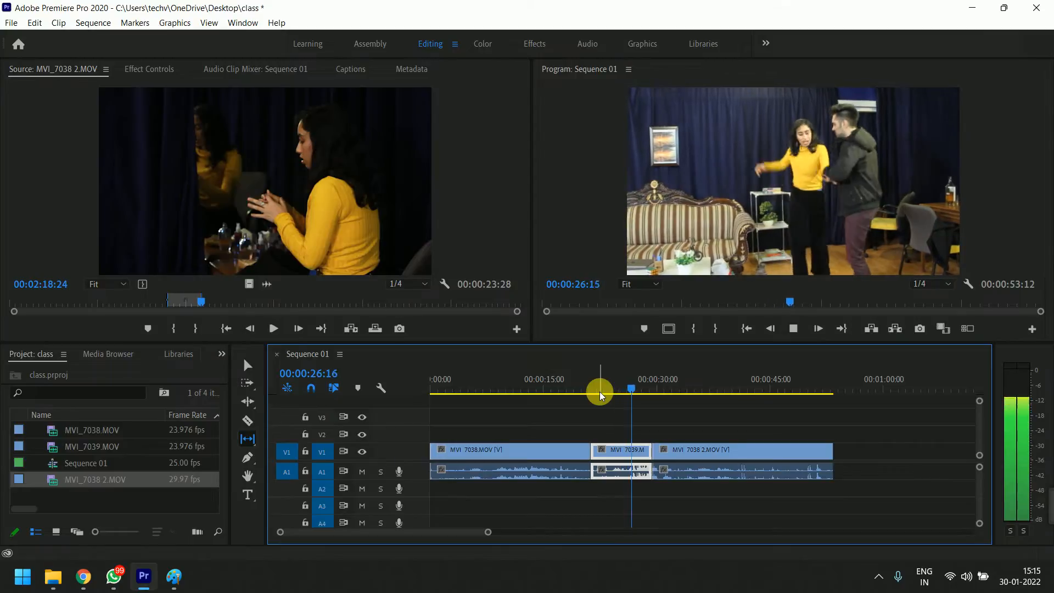
pyautogui.press('space')
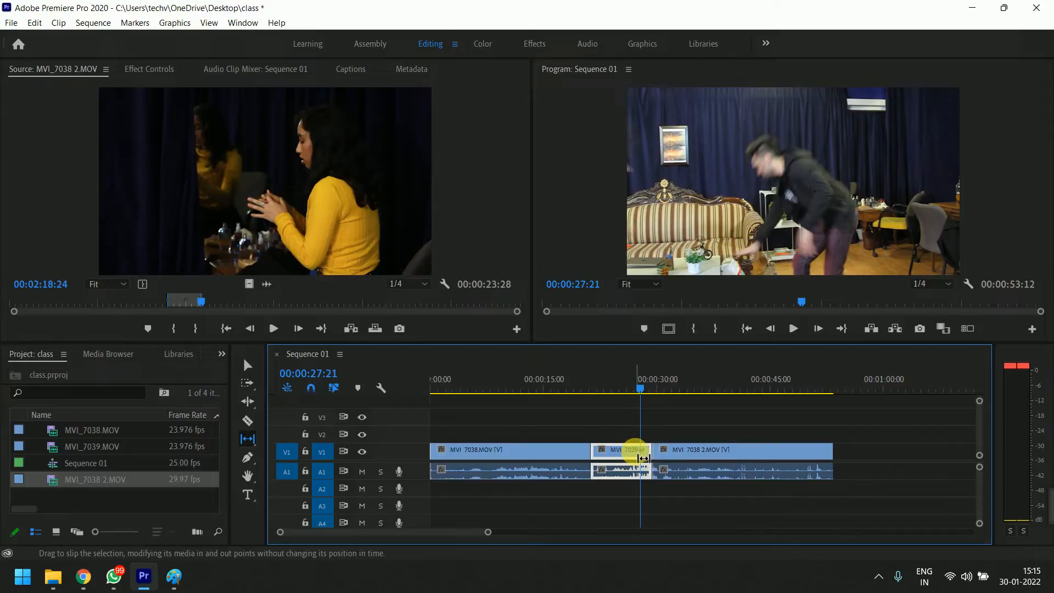
# - Slip the middle clip's footage twice more, scrubbing between adjustments, and play it from its first frame
pyautogui.moveTo(643, 458); pyautogui.dragTo(622, 459)
pyautogui.click(635, 383)
pyautogui.moveTo(634, 383); pyautogui.dragTo(618, 387)
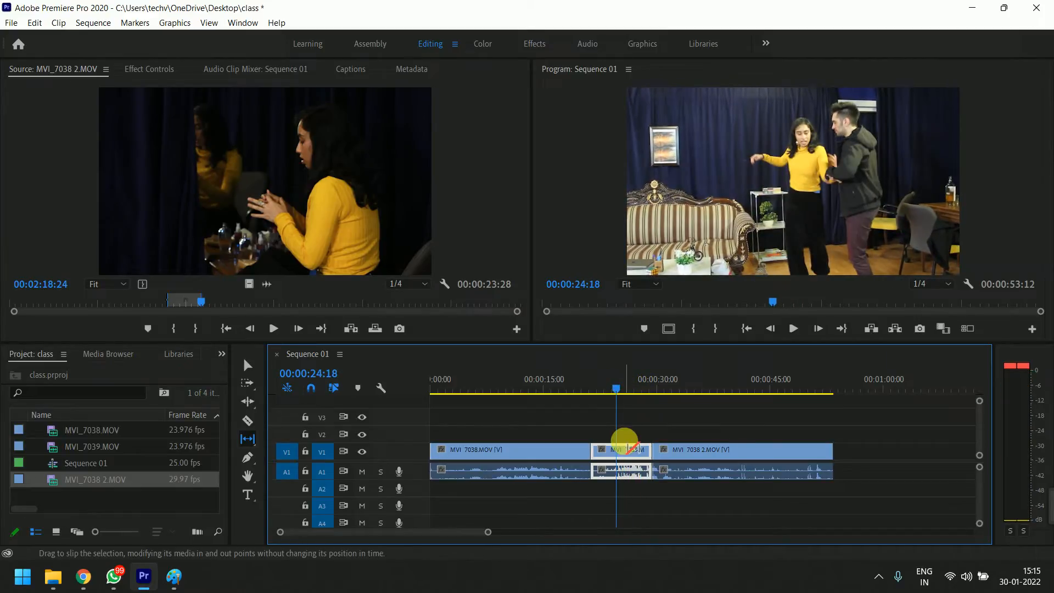
pyautogui.moveTo(631, 453); pyautogui.dragTo(616, 459)
pyautogui.moveTo(611, 388); pyautogui.dragTo(591, 391)
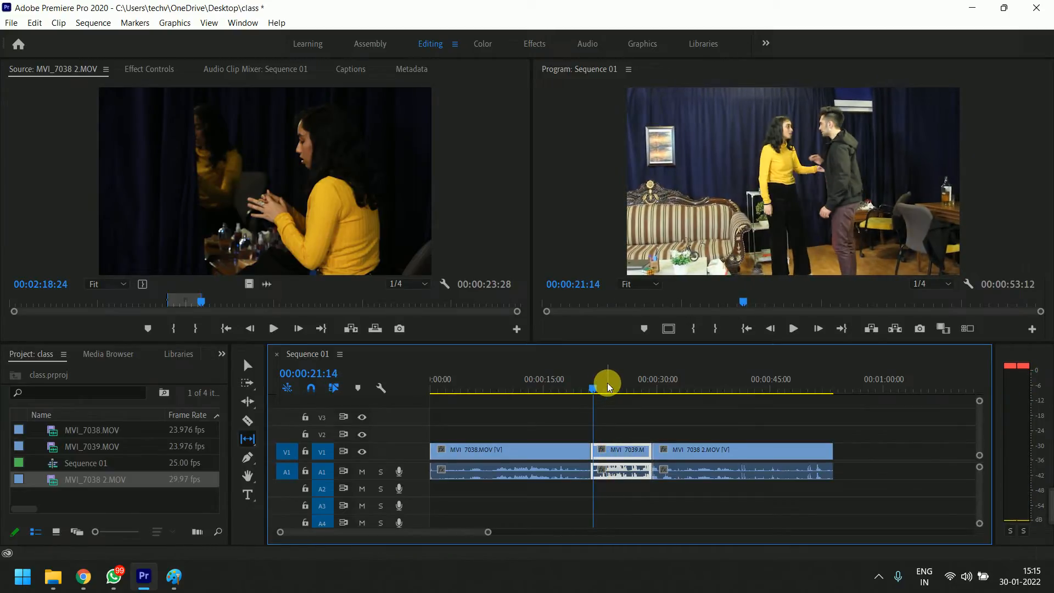
pyautogui.press('space')
pyautogui.press('space')
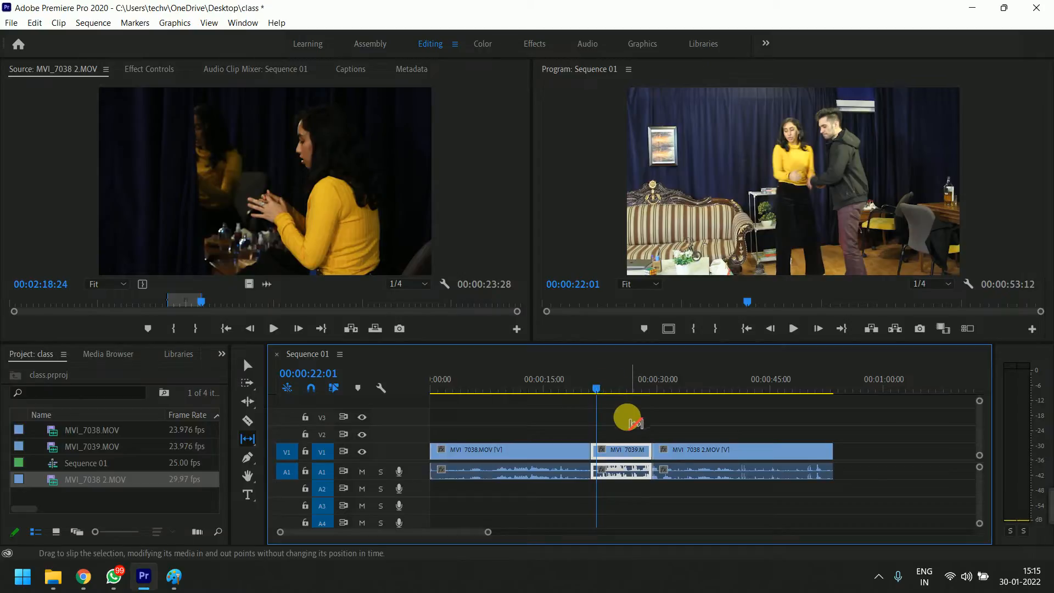
# - Use the Slide tool to shift the middle clip between its neighbours so it starts at 00:00:22:11
pyautogui.scroll(-2, 612, 439)
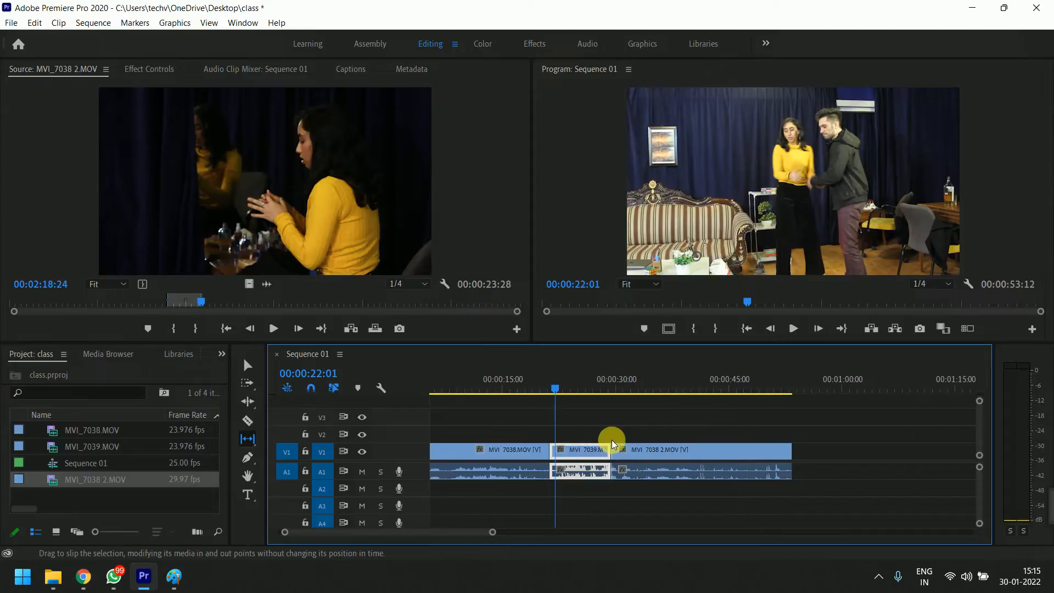
pyautogui.click(246, 436)
pyautogui.click(286, 452)
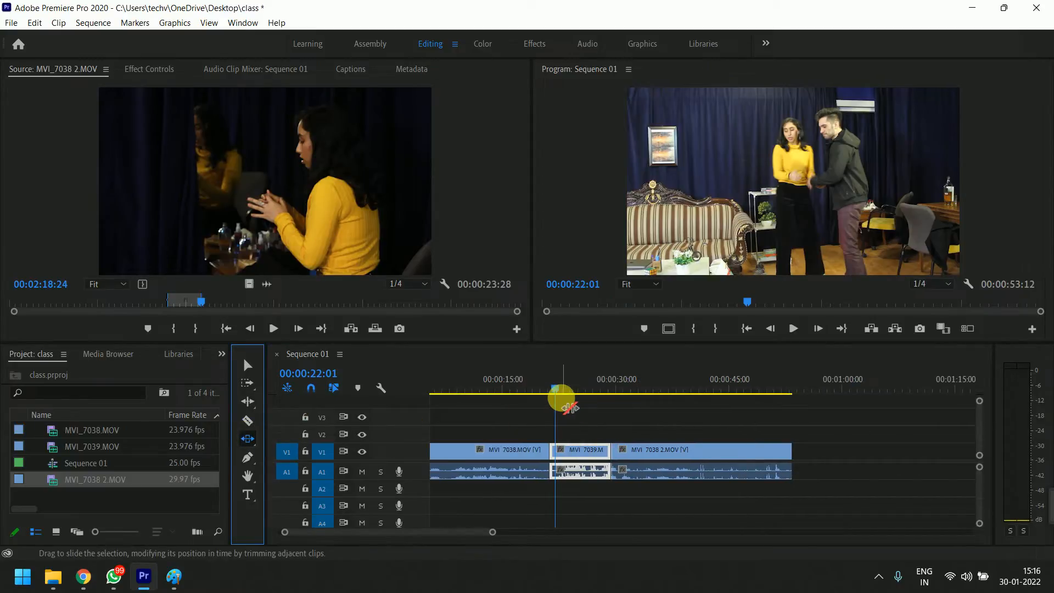
pyautogui.moveTo(576, 464)
pyautogui.mouseDown()
pyautogui.moveTo(608, 456)
pyautogui.moveTo(604, 467)
pyautogui.moveTo(581, 467)
pyautogui.moveTo(590, 471)
pyautogui.mouseUp()
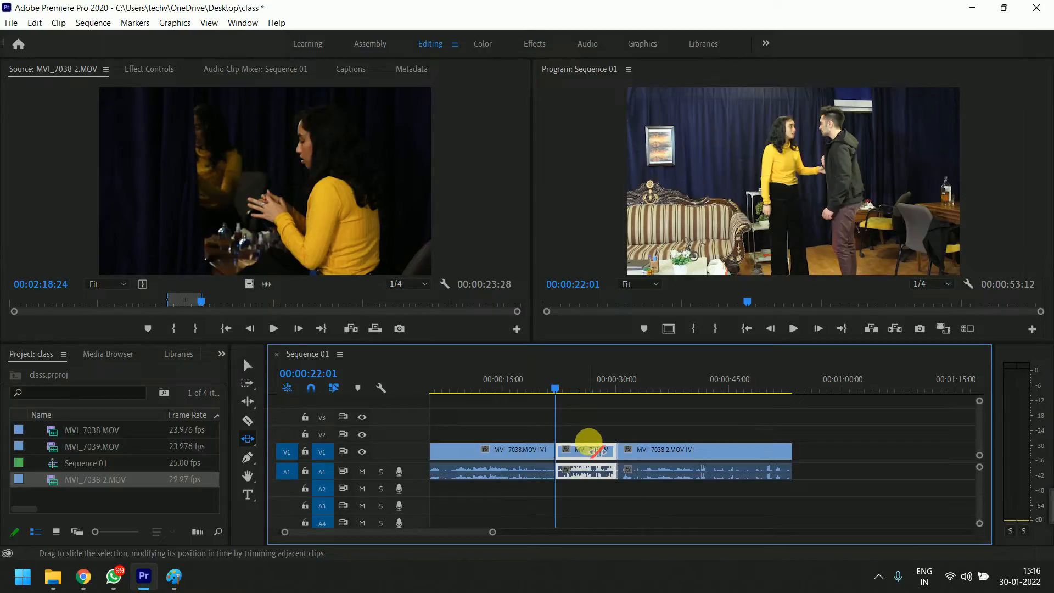
pyautogui.moveTo(565, 381); pyautogui.dragTo(576, 385)
pyautogui.moveTo(600, 449)
pyautogui.mouseDown()
pyautogui.moveTo(551, 465)
pyautogui.moveTo(638, 459)
pyautogui.moveTo(588, 466)
pyautogui.moveTo(598, 465)
pyautogui.mouseUp()
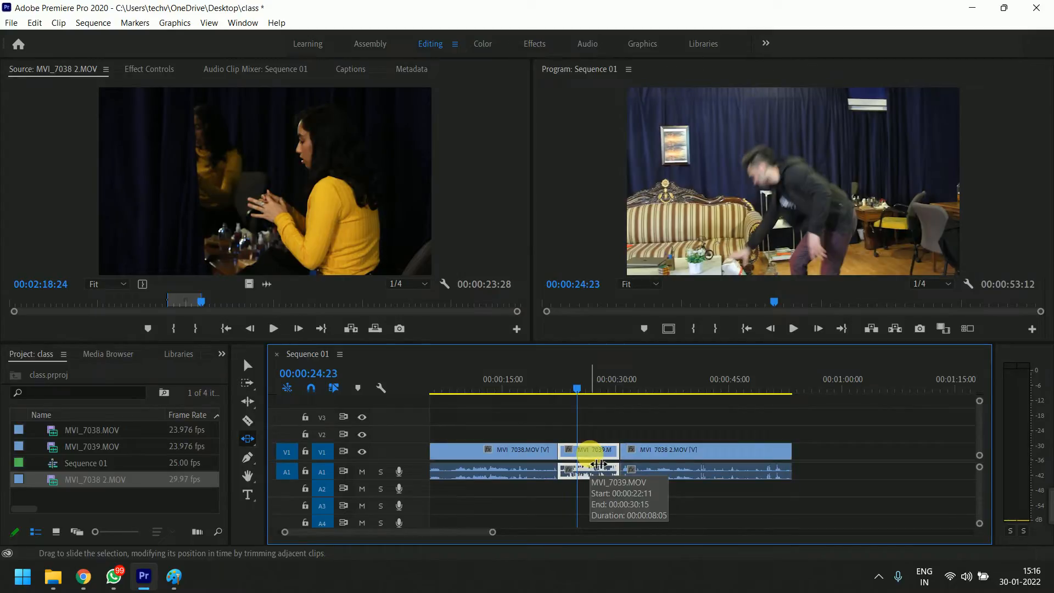
# - Slide the middle clip earlier by 00:00:04:18 between its neighbours and place the playhead inside it
pyautogui.moveTo(588, 390); pyautogui.dragTo(853, 409)
pyautogui.moveTo(595, 449); pyautogui.dragTo(558, 464)
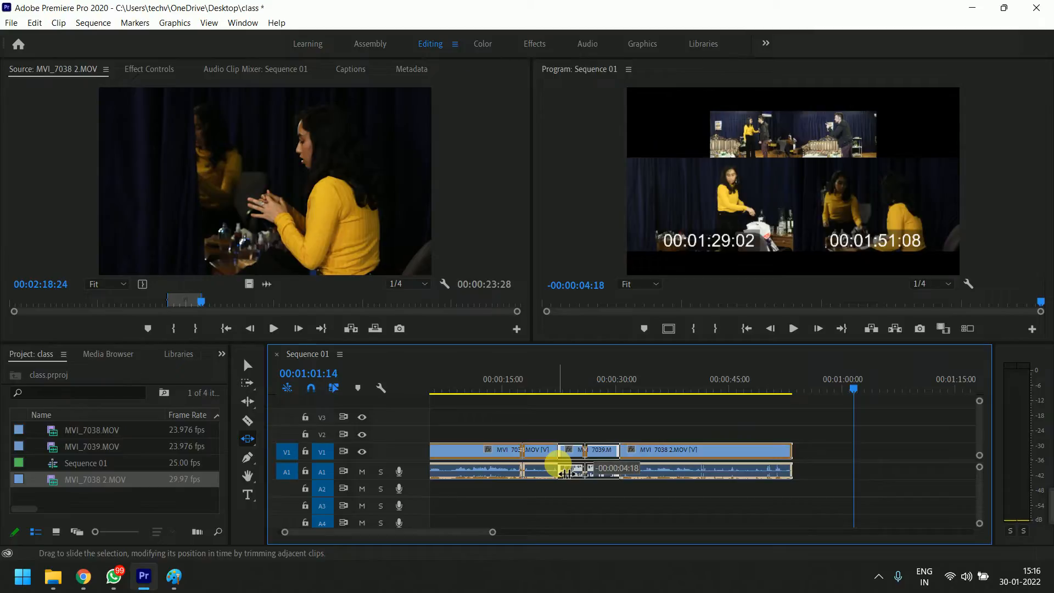
pyautogui.moveTo(558, 465); pyautogui.dragTo(555, 468)
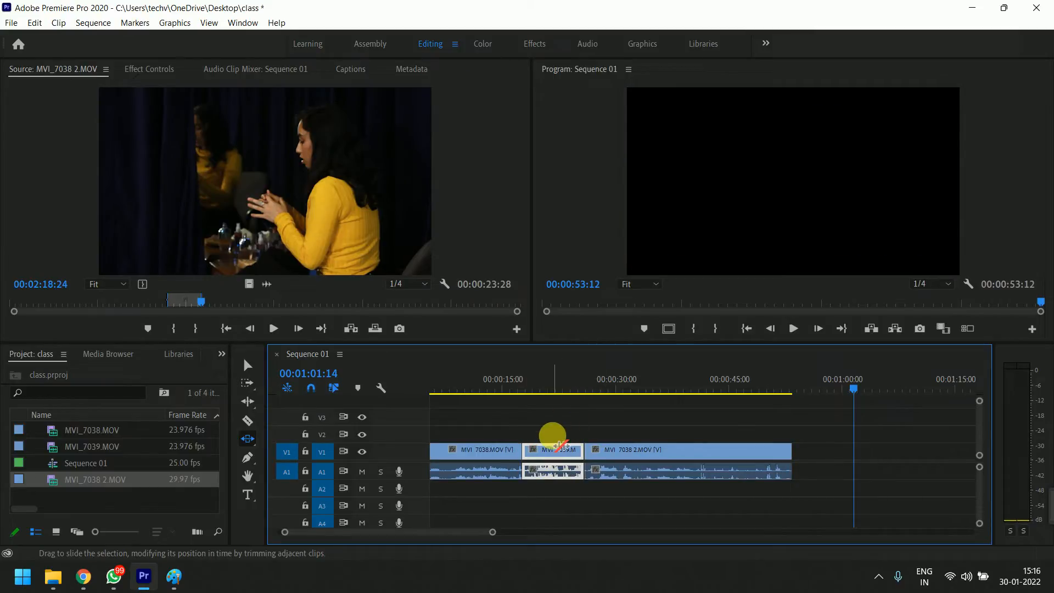
pyautogui.click(543, 380)
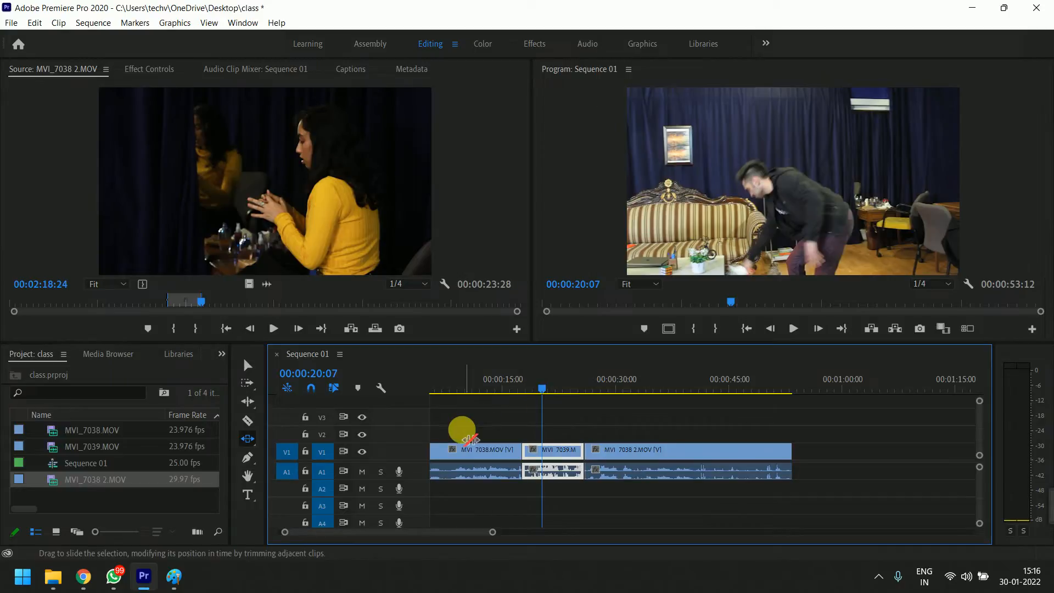
# - Expand track V1 and use the Pen tool to add two opacity keyframes on MVI_7039.MOV, lowering the second for a fade-out
pyautogui.doubleClick(403, 452)
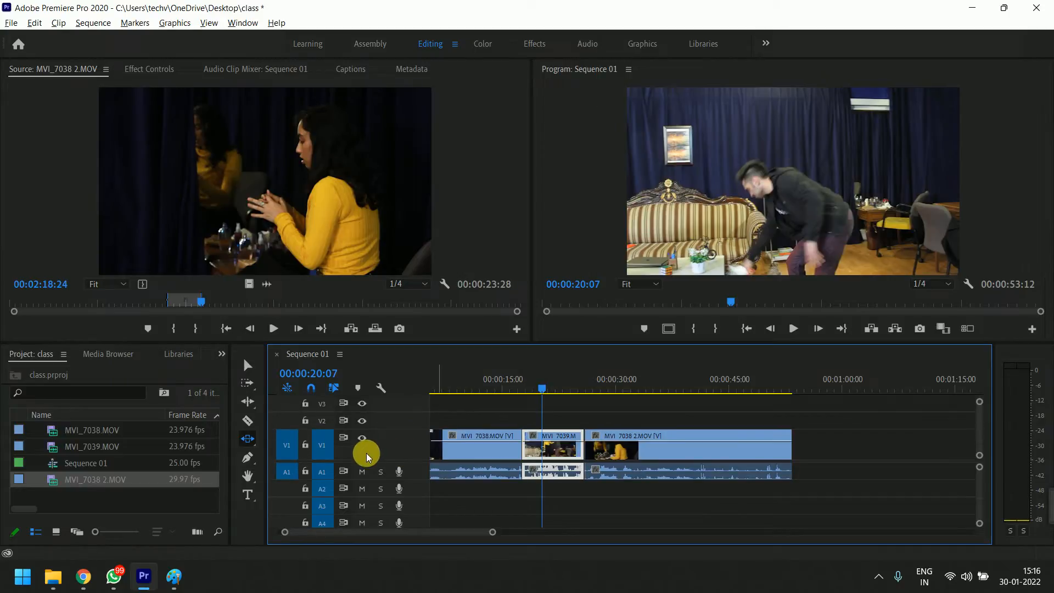
pyautogui.click(251, 456)
pyautogui.click(271, 455)
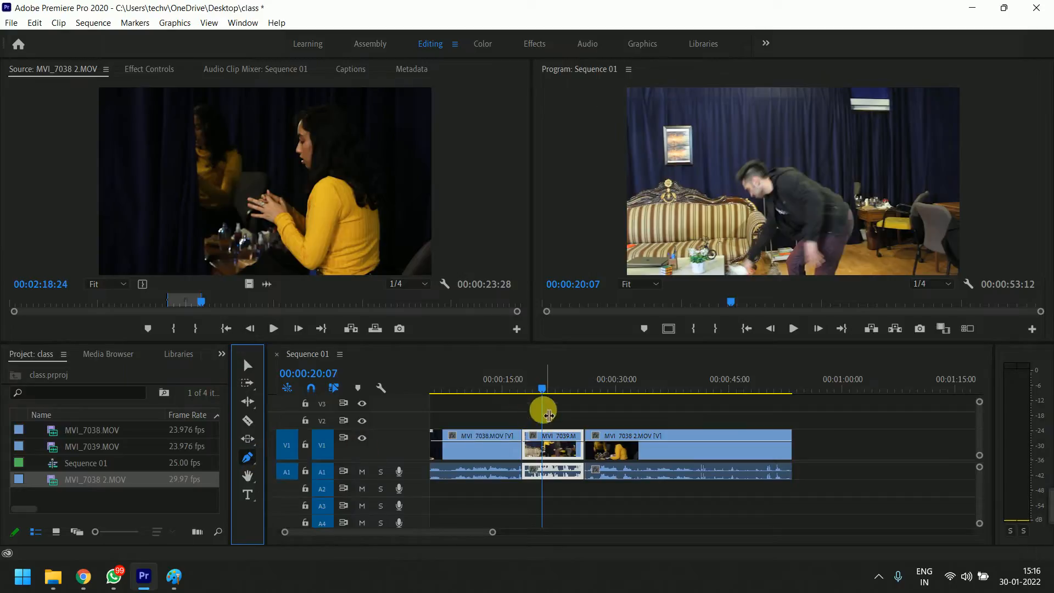
pyautogui.press('=')
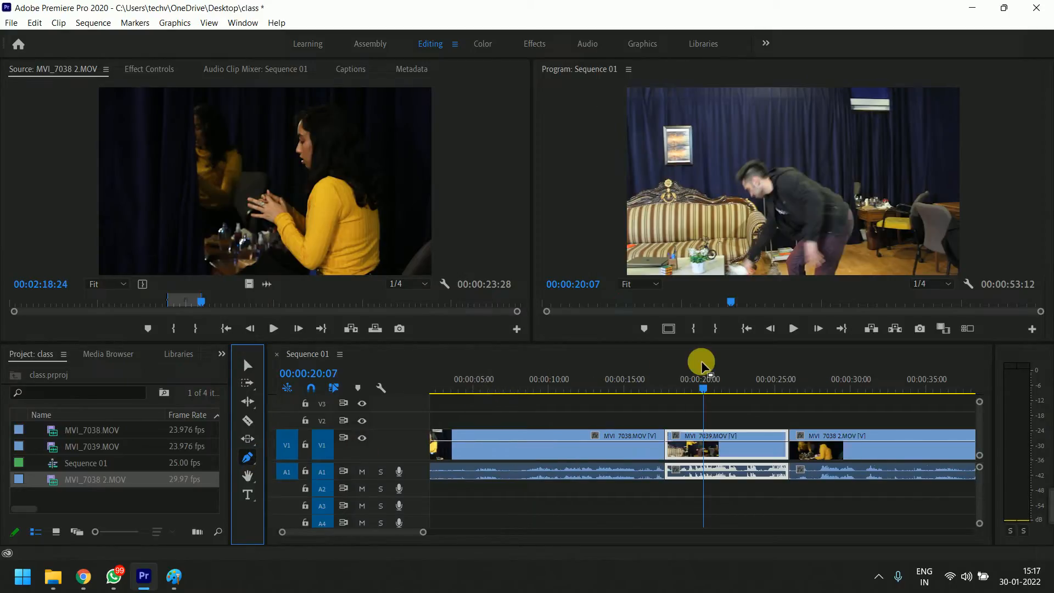
pyautogui.click(705, 445)
pyautogui.moveTo(733, 445); pyautogui.dragTo(736, 454)
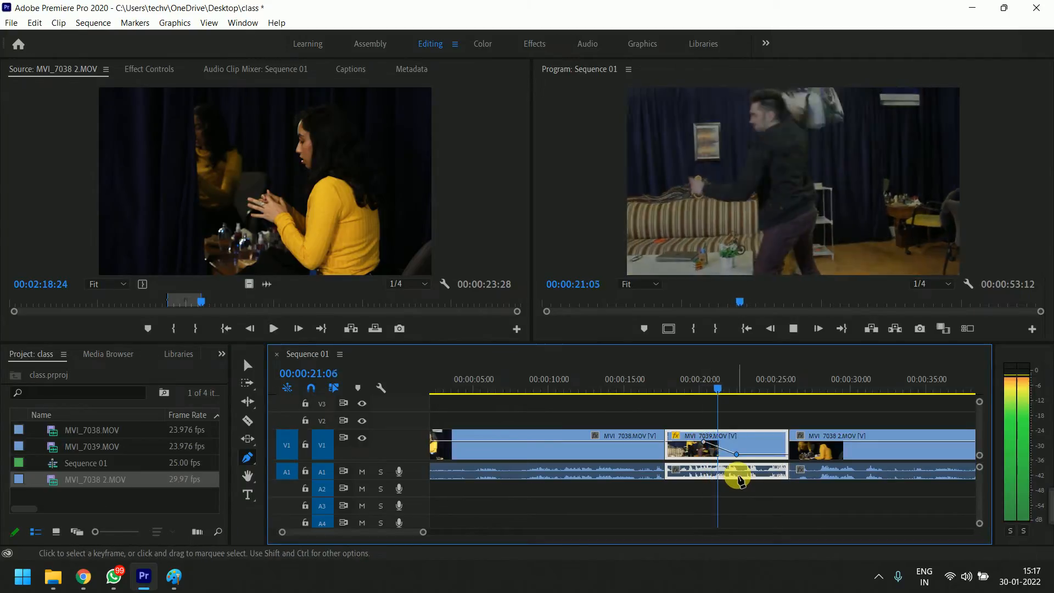
# - Mute audio track A1 and play the opacity fade on MVI_7039.MOV
pyautogui.click(362, 471)
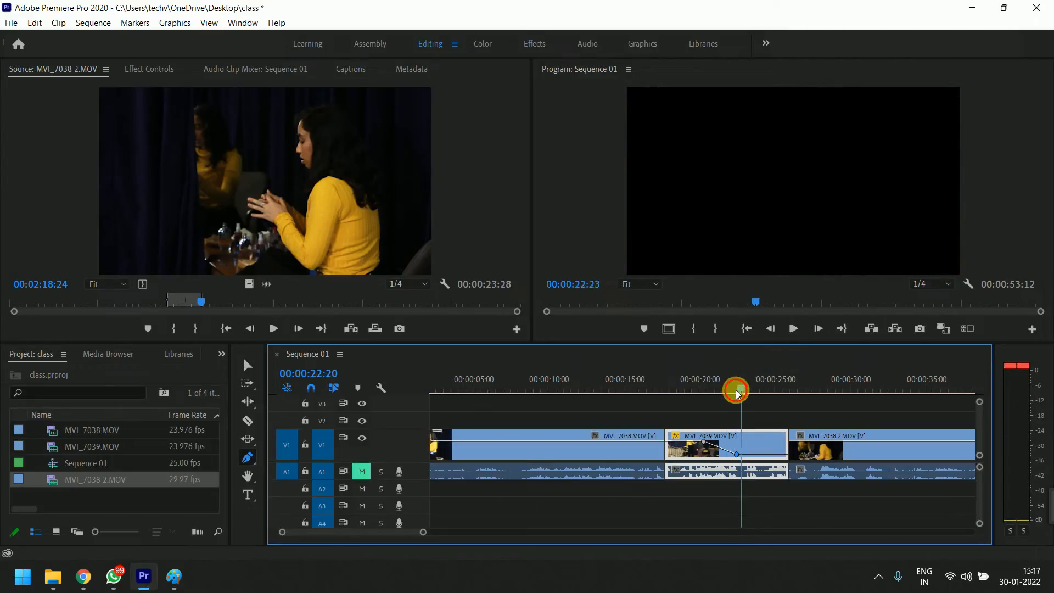
pyautogui.moveTo(737, 393); pyautogui.dragTo(690, 401)
pyautogui.press('space')
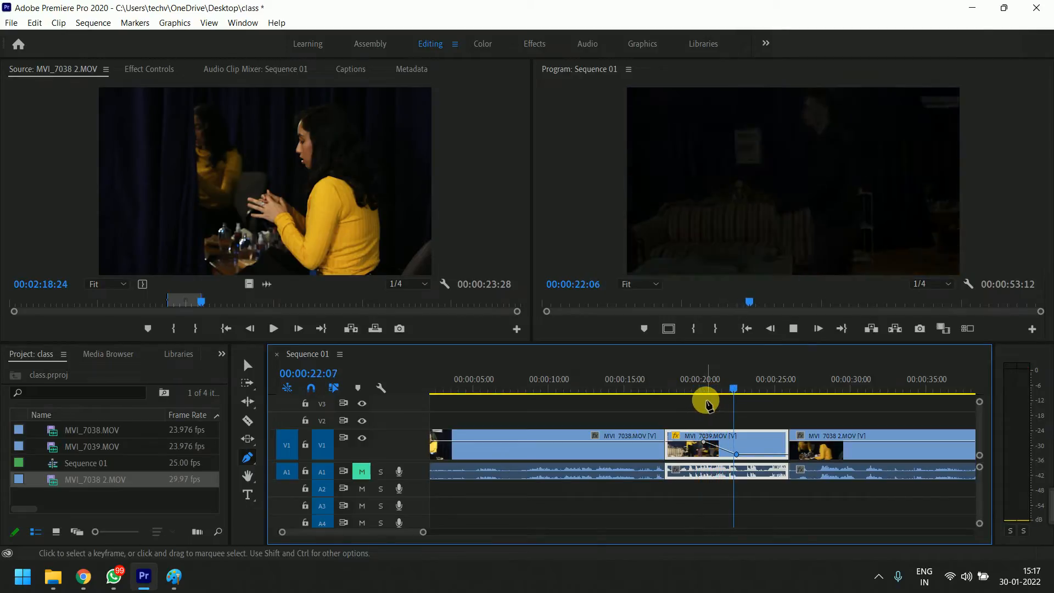
pyautogui.press('space')
# - Move MVI_7039.MOV up to V2, shift MVI_7038 2.MOV on V1 earlier so it overlaps beneath it, and expand V2
pyautogui.press('v')
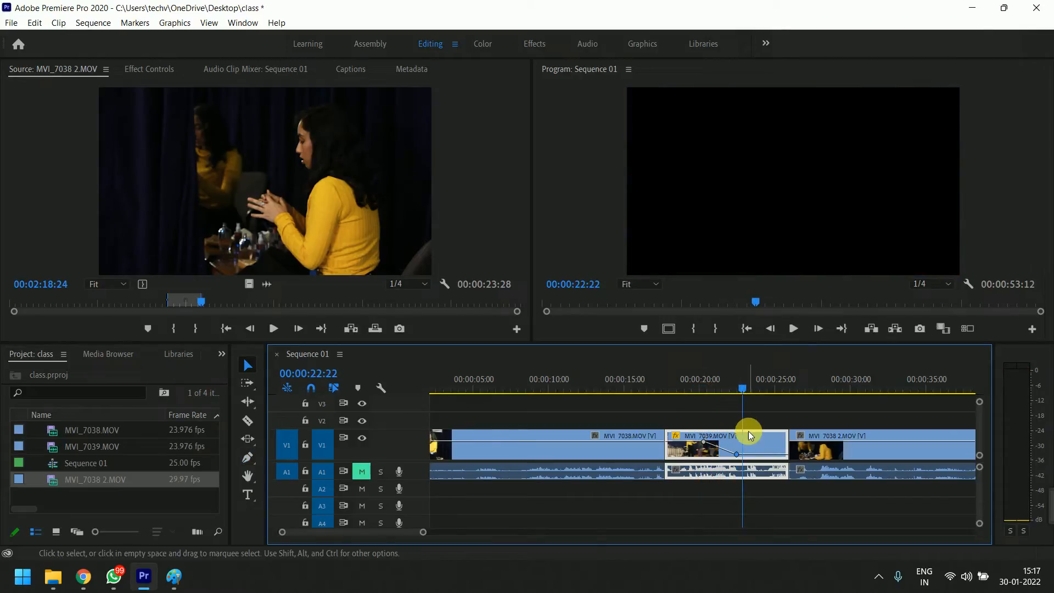
pyautogui.moveTo(749, 430); pyautogui.dragTo(743, 418)
pyautogui.moveTo(814, 435); pyautogui.dragTo(705, 437)
pyautogui.doubleClick(384, 422)
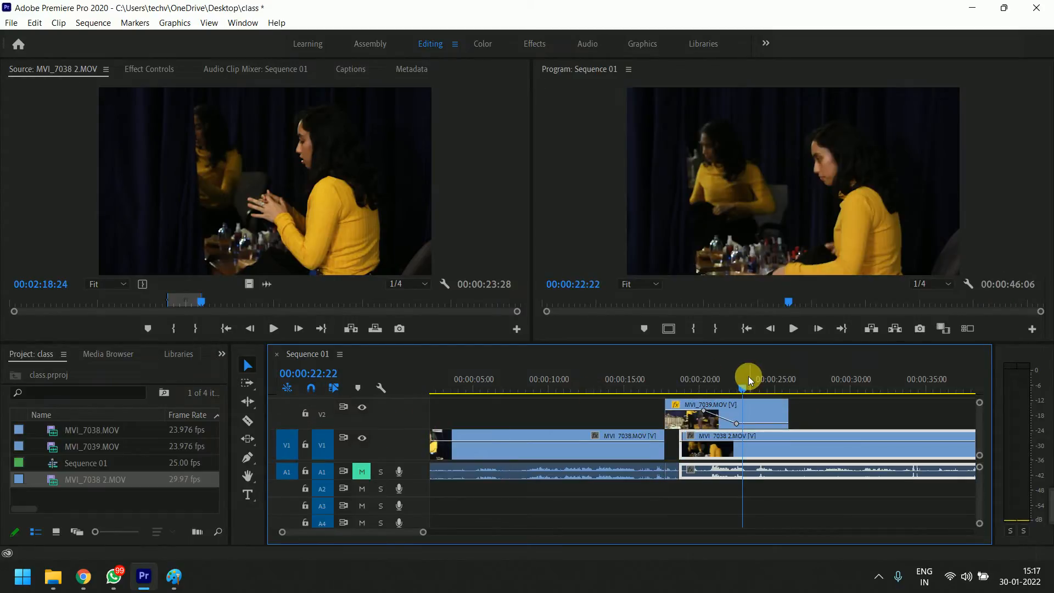
# - Play the overlapping section to review MVI_7039.MOV fading into MVI_7038 2.MOV
pyautogui.moveTo(750, 379); pyautogui.dragTo(698, 388)
pyautogui.press('space')
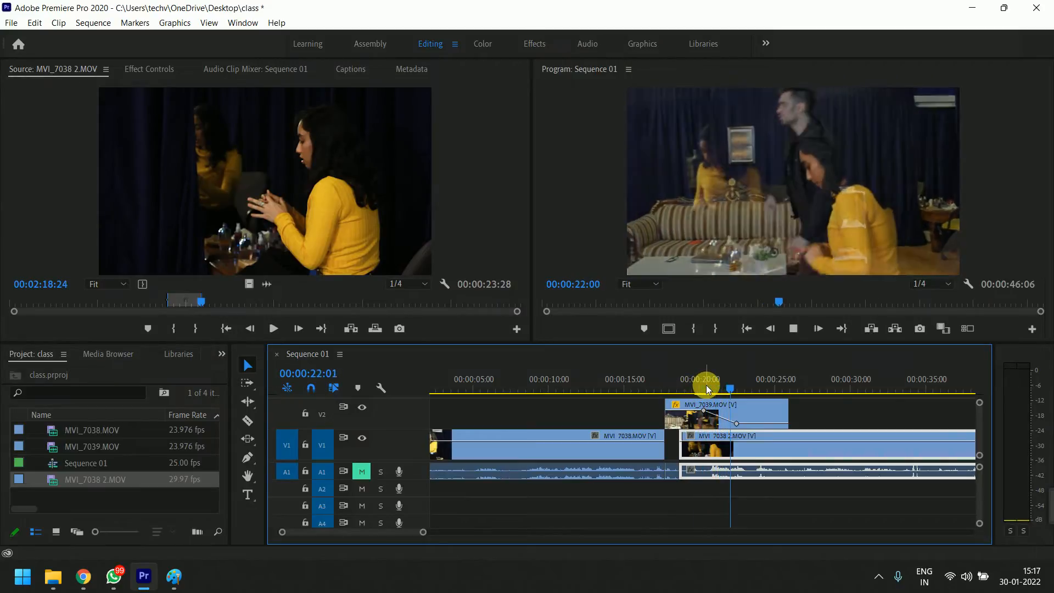
pyautogui.press('space')
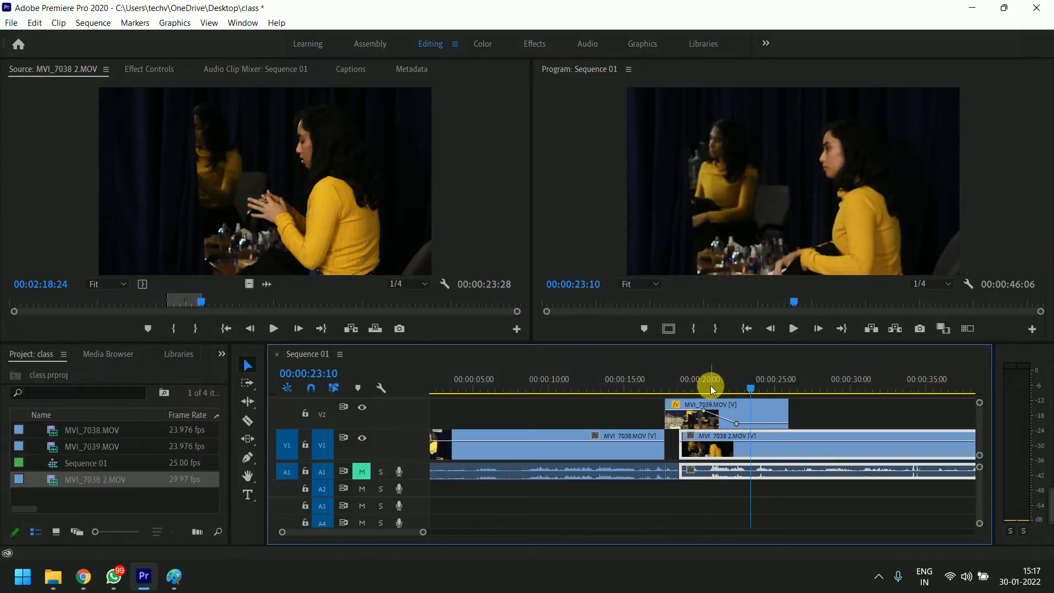
# - Use the Pen tool to add a row of opacity keyframes on MVI_7038 2.MOV between about 00:00:28 and 00:00:31
pyautogui.scroll(-5, 742, 418)
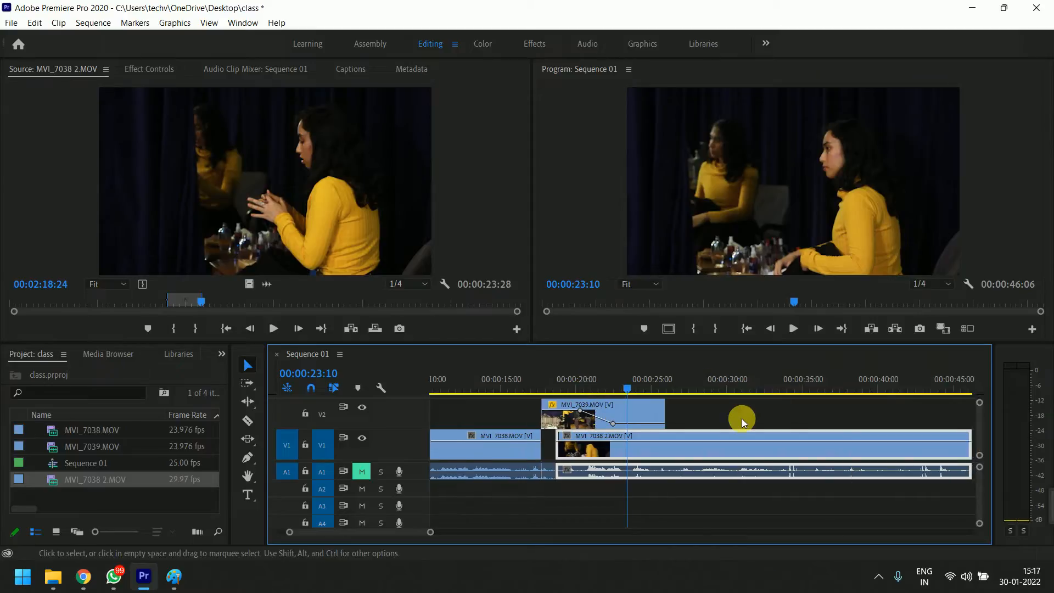
pyautogui.press('p')
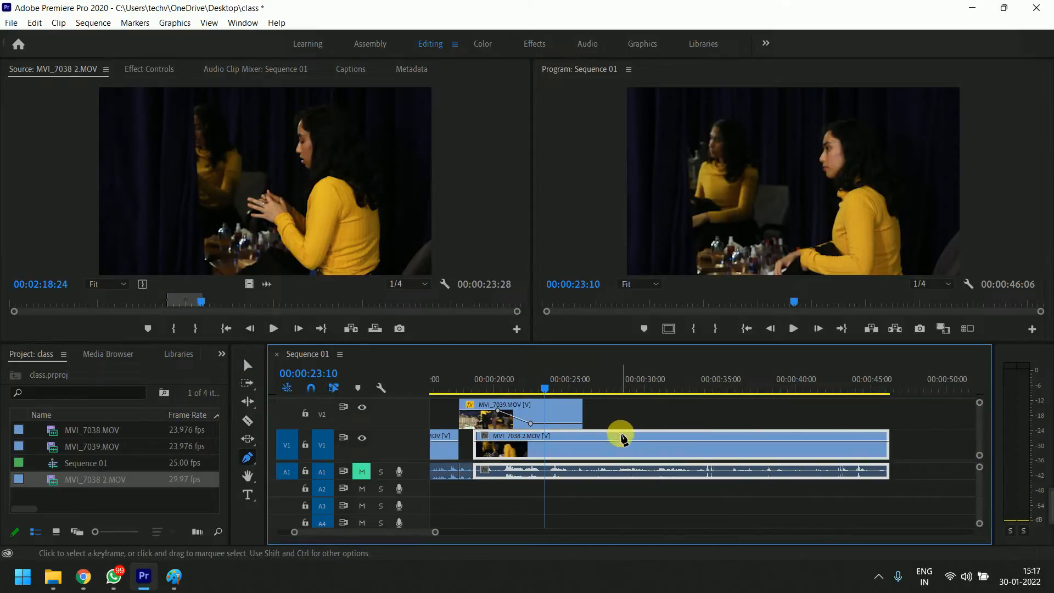
pyautogui.click(615, 441)
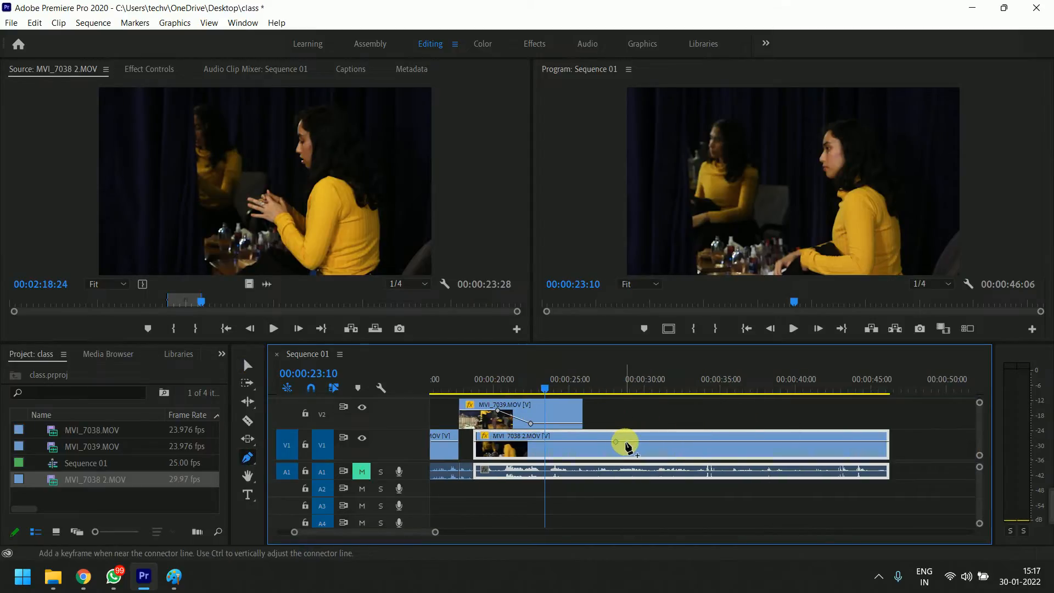
pyautogui.click(621, 387)
pyautogui.press('=')
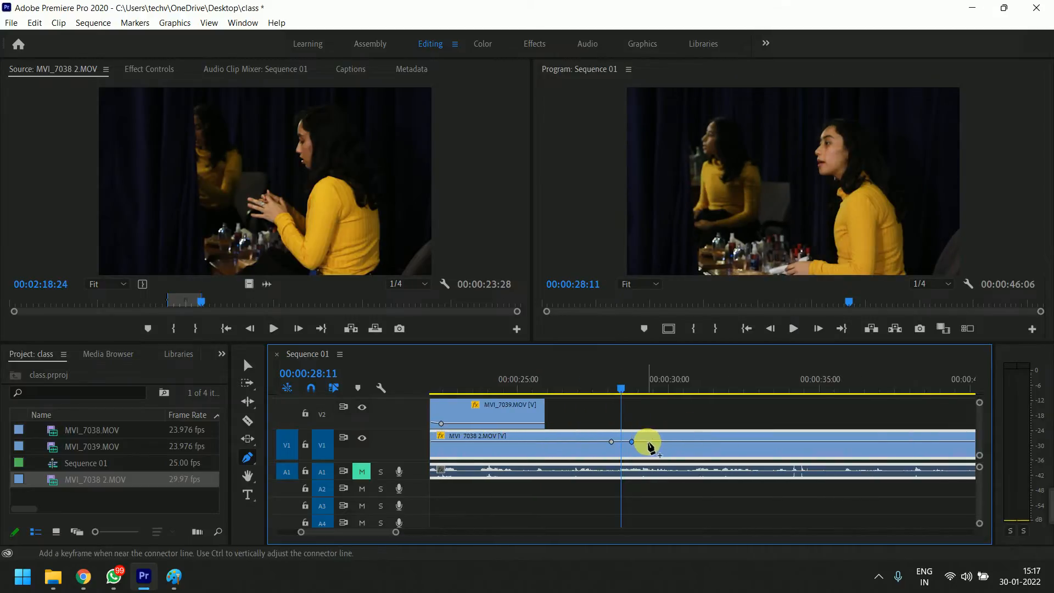
pyautogui.click(622, 441)
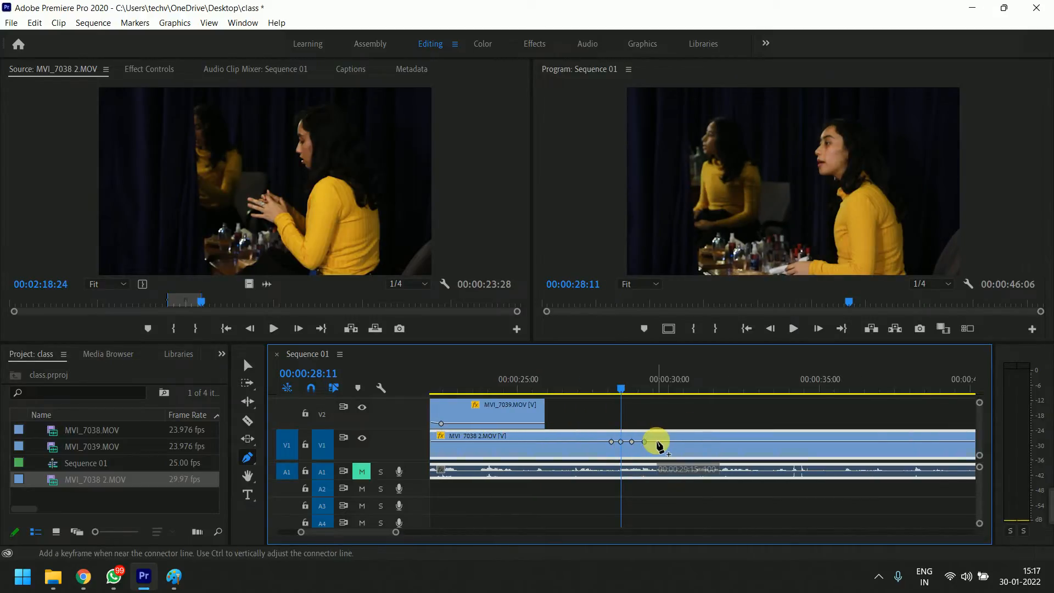
pyautogui.click(657, 442)
pyautogui.click(698, 441)
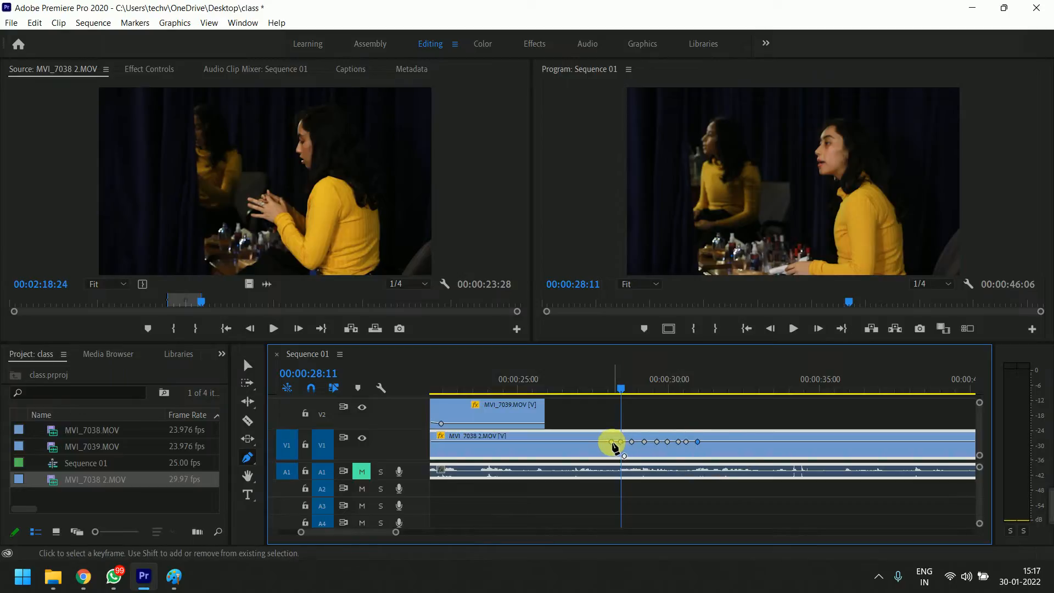
# - Lower alternating opacity points along MVI_7038 2.MOV to near zero, forming a zigzag flicker pattern
pyautogui.moveTo(619, 442); pyautogui.dragTo(644, 454)
pyautogui.click(653, 458)
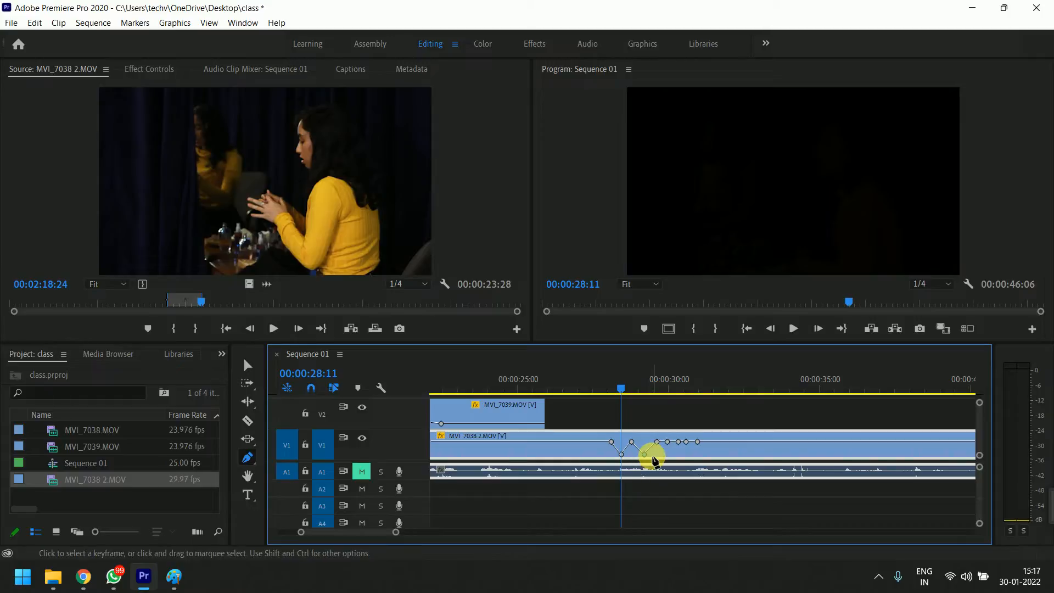
pyautogui.press('=')
pyautogui.scroll(-5, 658, 450)
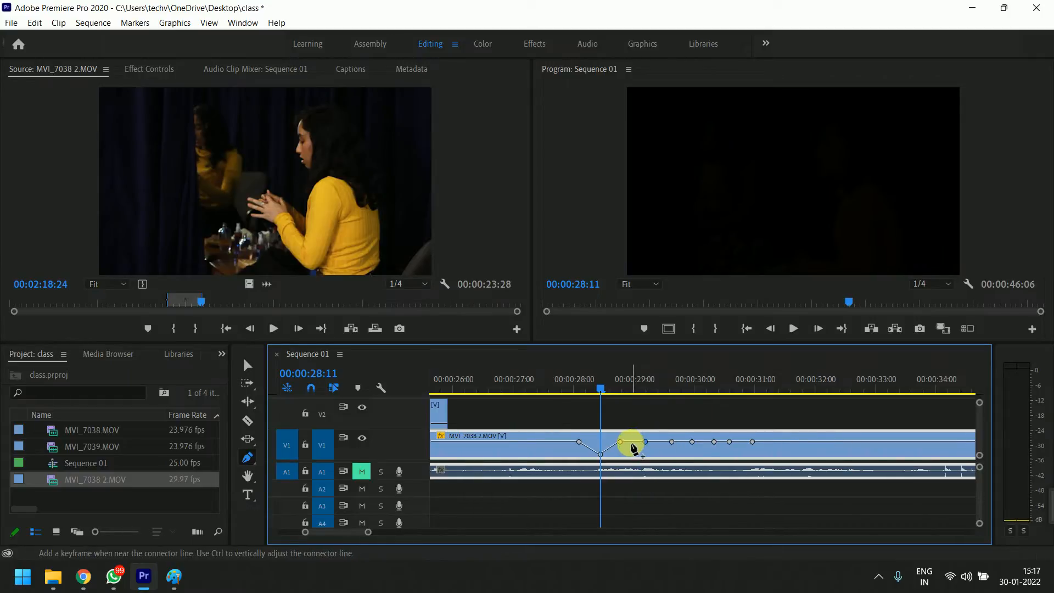
pyautogui.moveTo(636, 442); pyautogui.dragTo(725, 454)
pyautogui.moveTo(740, 442); pyautogui.dragTo(740, 454)
# - Play MVI_7038 2.MOV from just before the zigzag keyframes to review the flicker
pyautogui.moveTo(619, 388); pyautogui.dragTo(529, 402)
pyautogui.press('space')
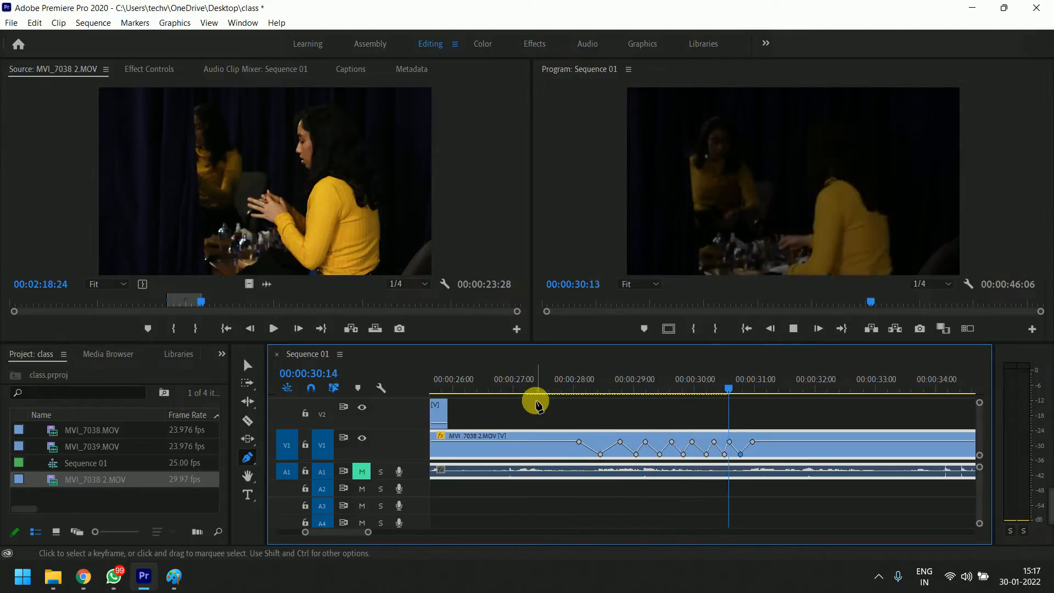
pyautogui.press('space')
# - Use the Pen tool to add closely spaced opacity keyframes on MVI_7038 2.MOV from about 00:00:31:07 to 00:00:32:01
pyautogui.scroll(-2, 744, 439)
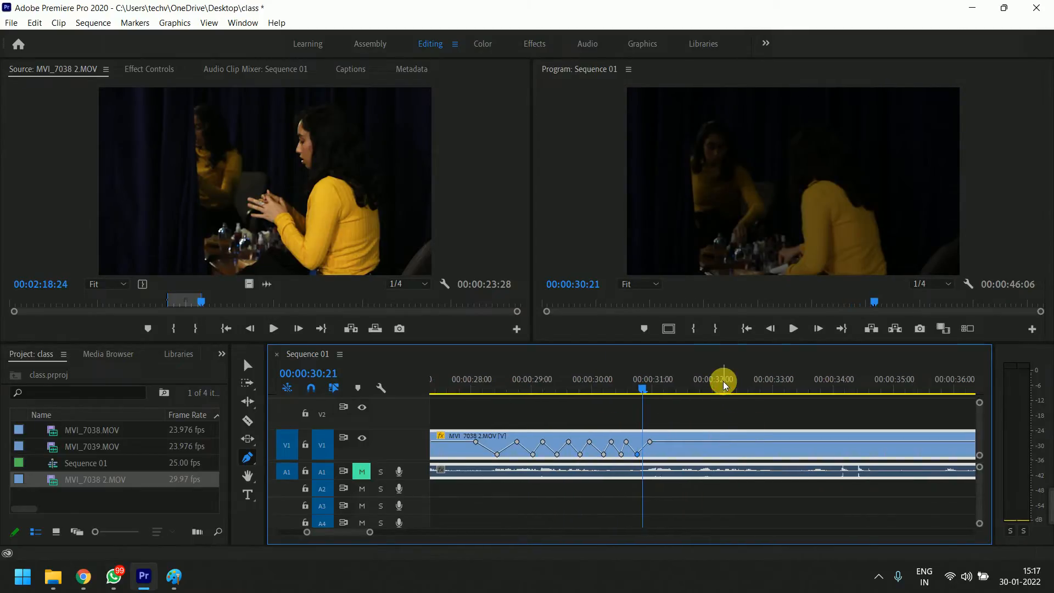
pyautogui.press('=')
pyautogui.press('=')
pyautogui.press('-')
pyautogui.click(791, 385)
pyautogui.press('=')
pyautogui.press('=')
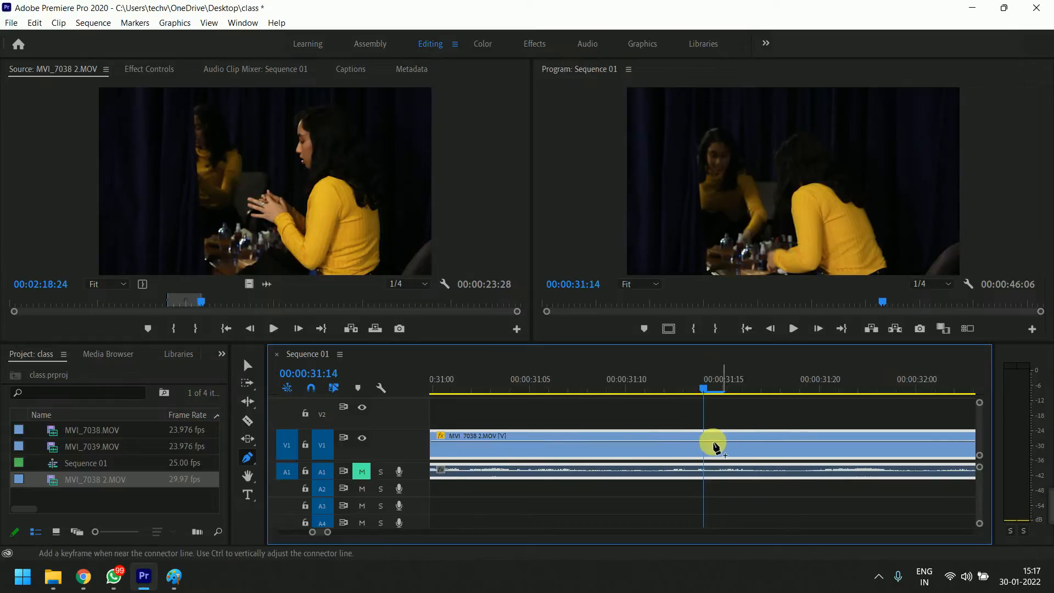
pyautogui.click(675, 441)
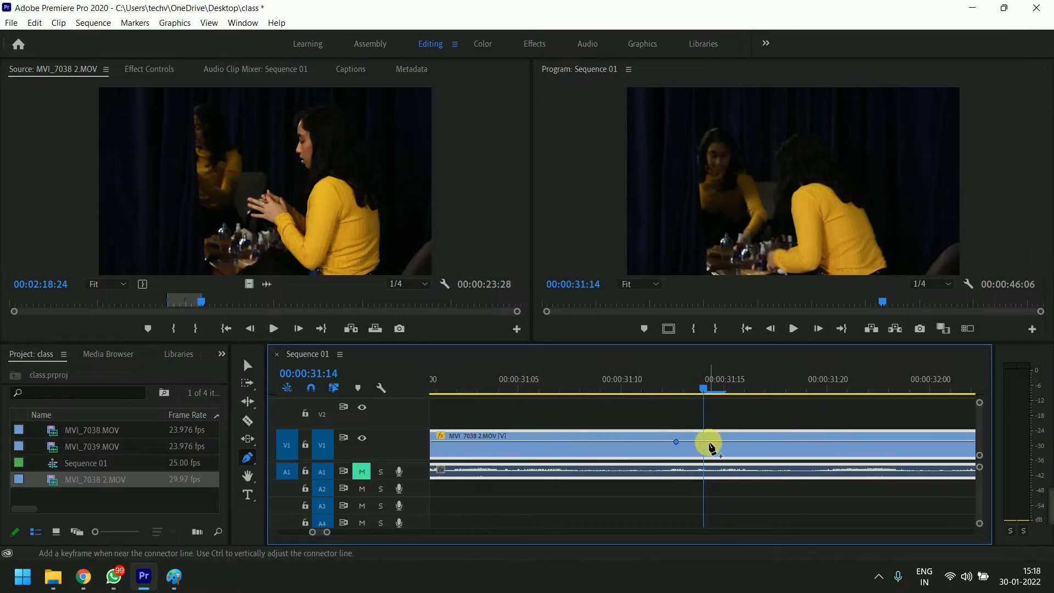
pyautogui.click(709, 441)
pyautogui.click(748, 441)
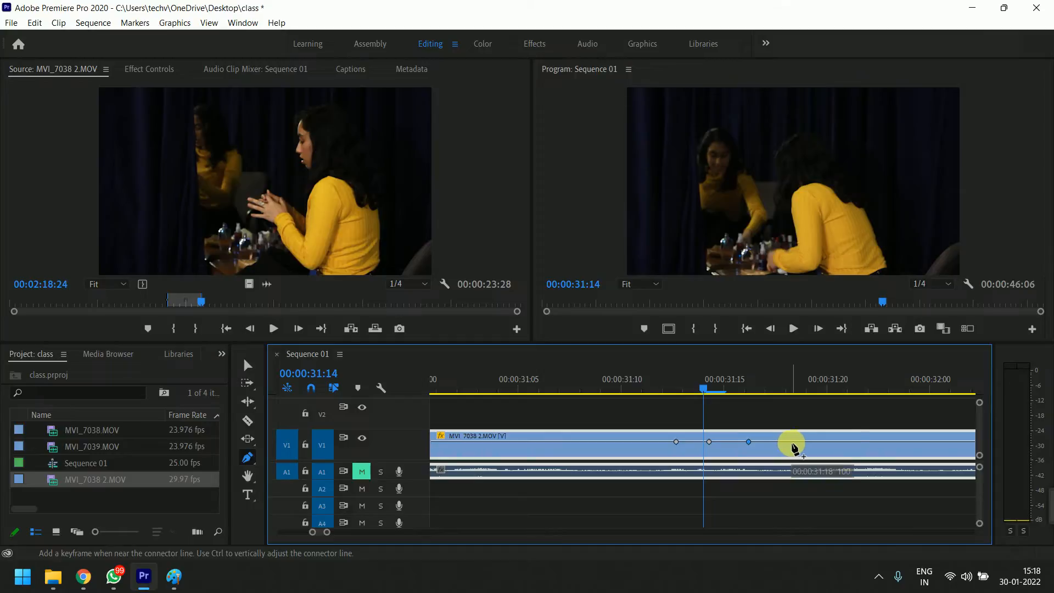
pyautogui.click(791, 441)
pyautogui.click(829, 442)
pyautogui.click(872, 442)
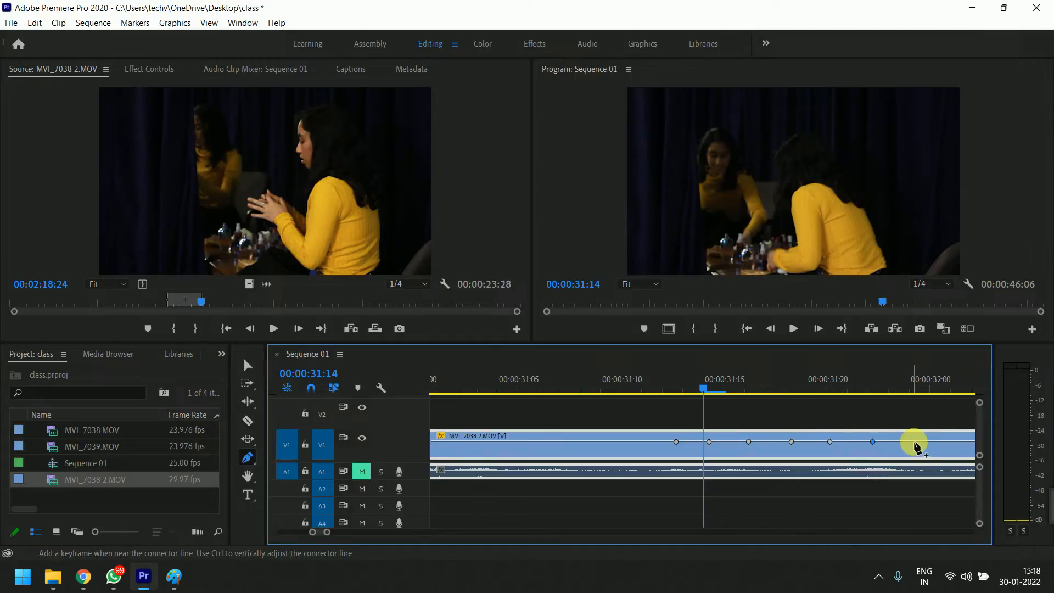
pyautogui.click(914, 442)
pyautogui.click(957, 441)
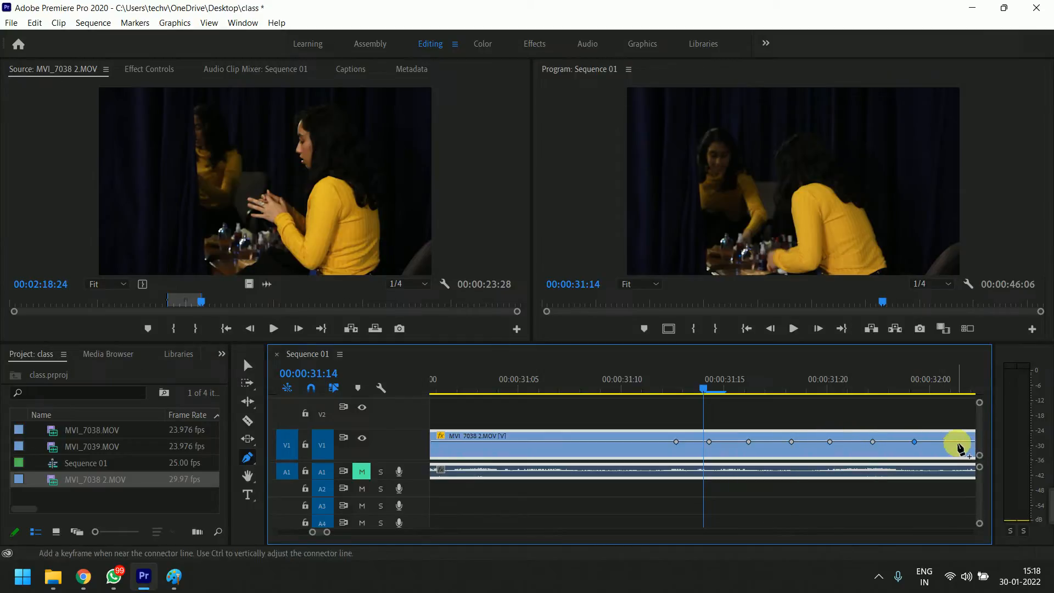
pyautogui.click(640, 442)
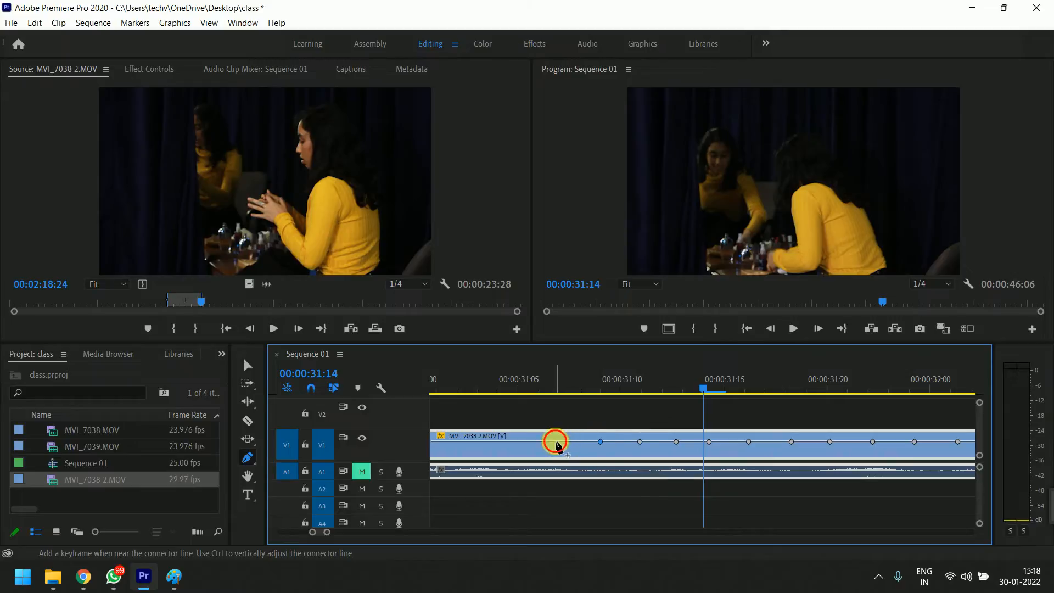
# - Add intermediate opacity points between the new keyframes and lower them to near zero, forming a tighter zigzag
pyautogui.moveTo(579, 442); pyautogui.dragTo(853, 464)
pyautogui.moveTo(901, 441); pyautogui.dragTo(943, 485)
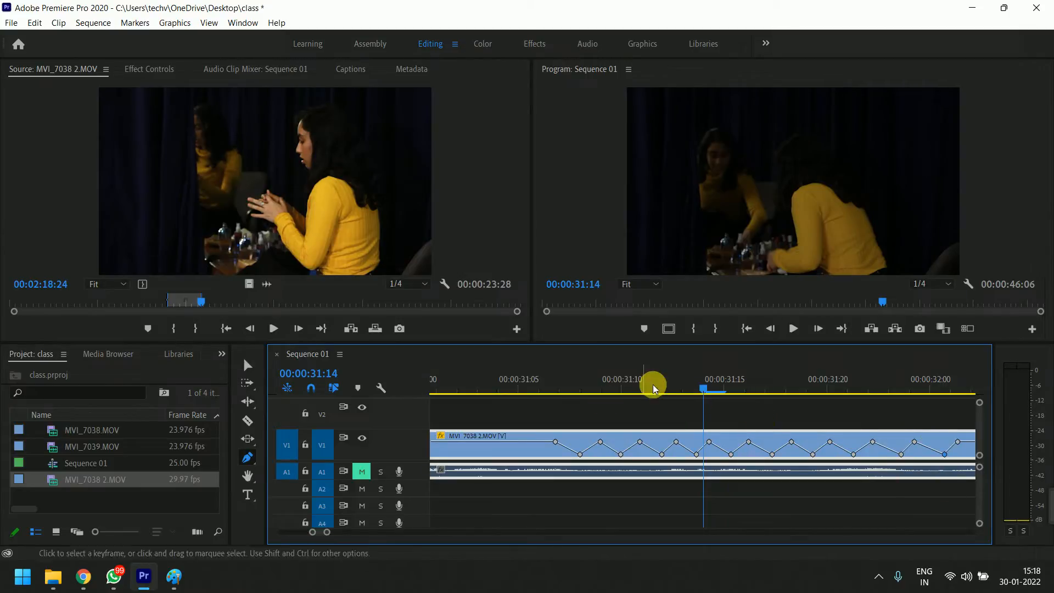
# - Play the tight zigzag section of MVI_7038 2.MOV to review the faster flicker
pyautogui.moveTo(652, 382); pyautogui.dragTo(495, 406)
pyautogui.press('space')
pyautogui.press('space')
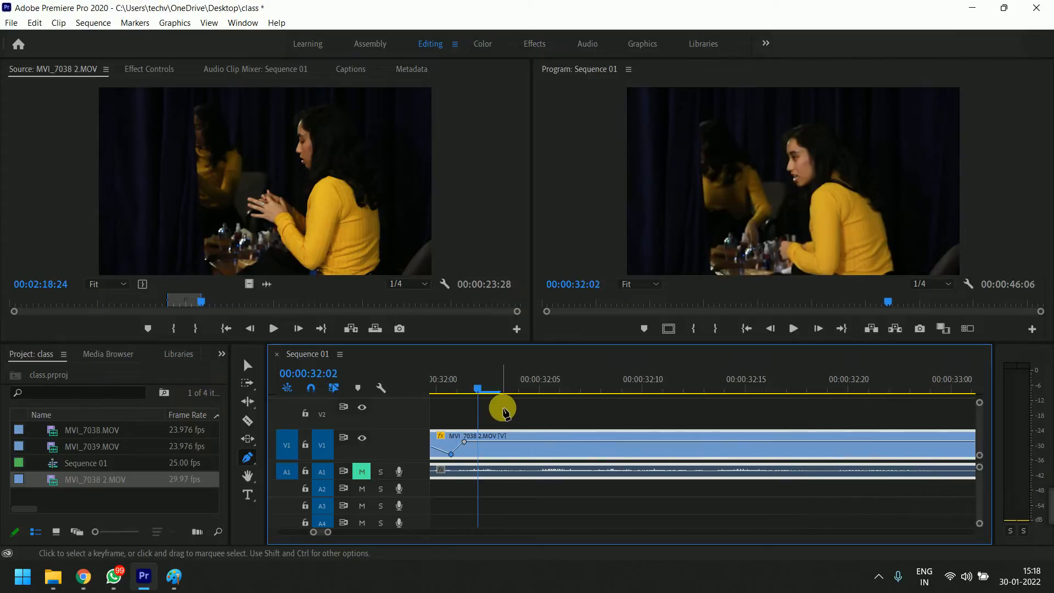
pyautogui.press('-')
pyautogui.moveTo(639, 391); pyautogui.dragTo(544, 405)
pyautogui.press('space')
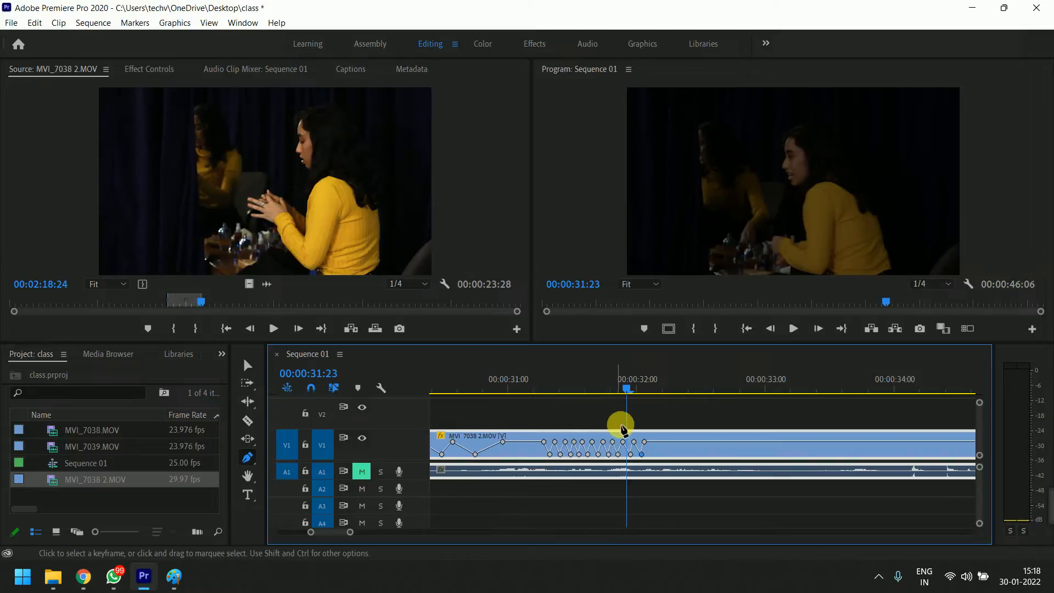
# - Play from about 00:00:29:20 through both zigzag sections to compare the slow and fast flicker
pyautogui.scroll(3, 594, 427)
pyautogui.click(522, 394)
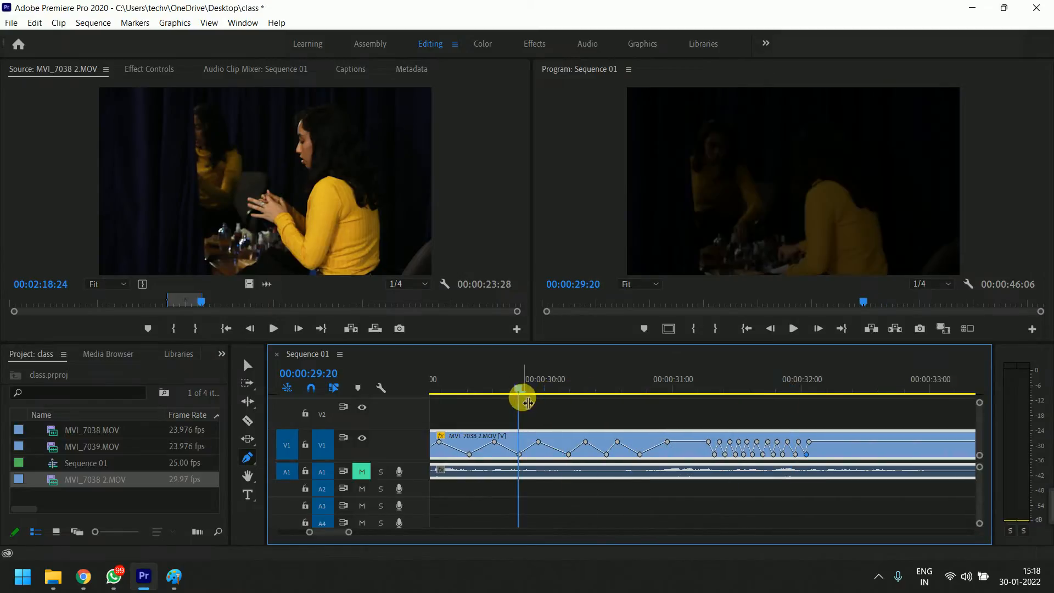
pyautogui.press('space')
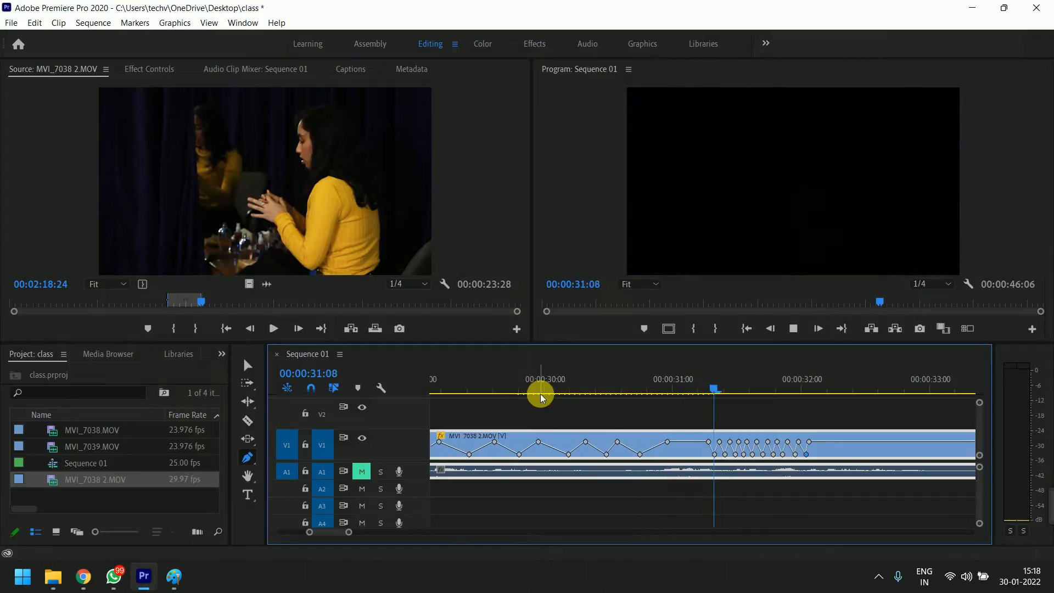
pyautogui.press('space')
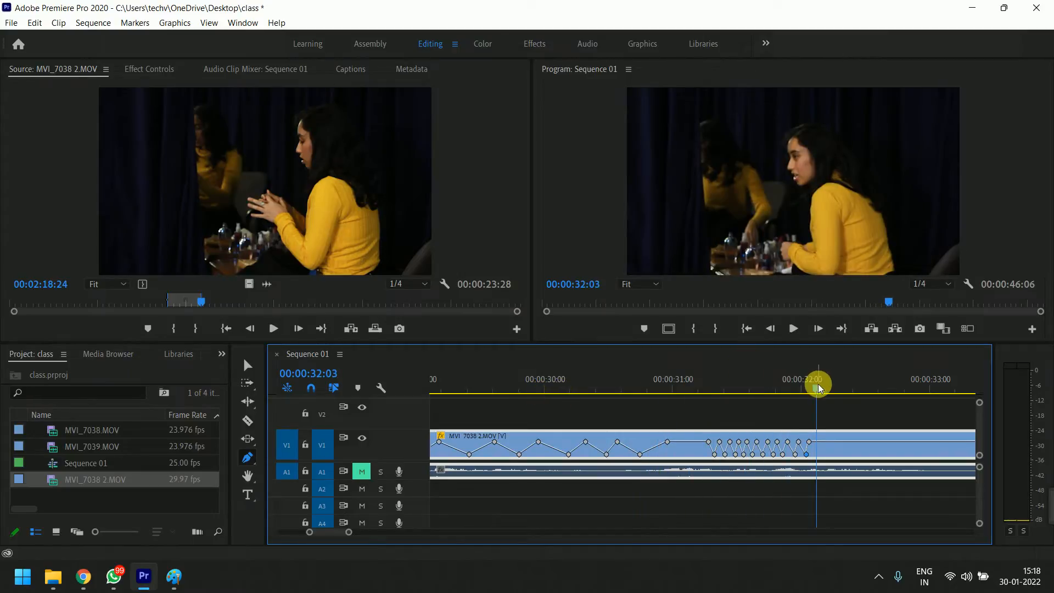
# - Replay the fast flicker from about 00:00:31:05, just before its first keyframe, and scrub past its end
pyautogui.moveTo(820, 389); pyautogui.dragTo(804, 394)
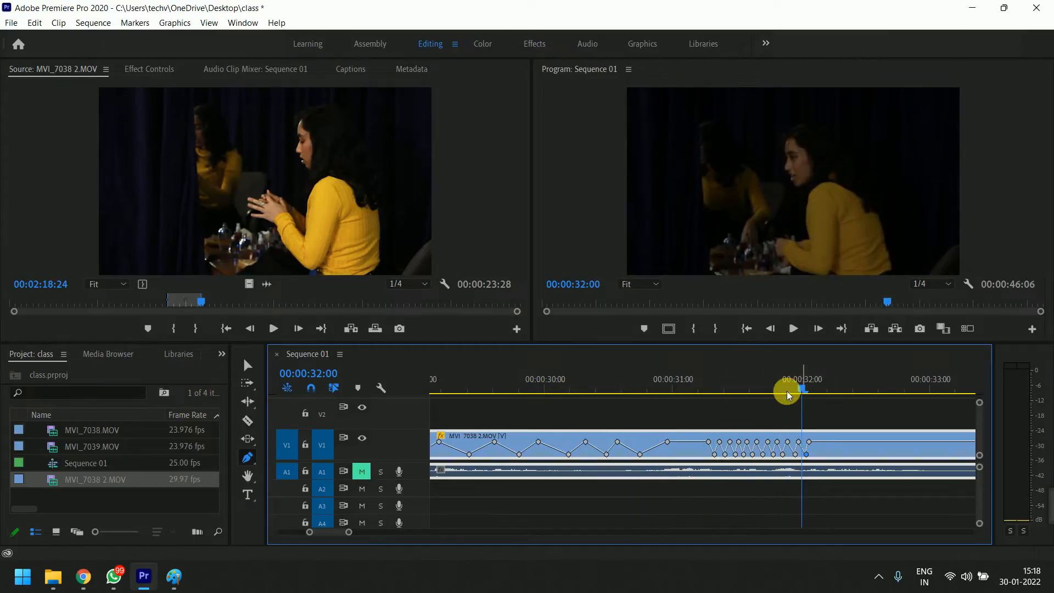
pyautogui.click(700, 393)
pyautogui.press('space')
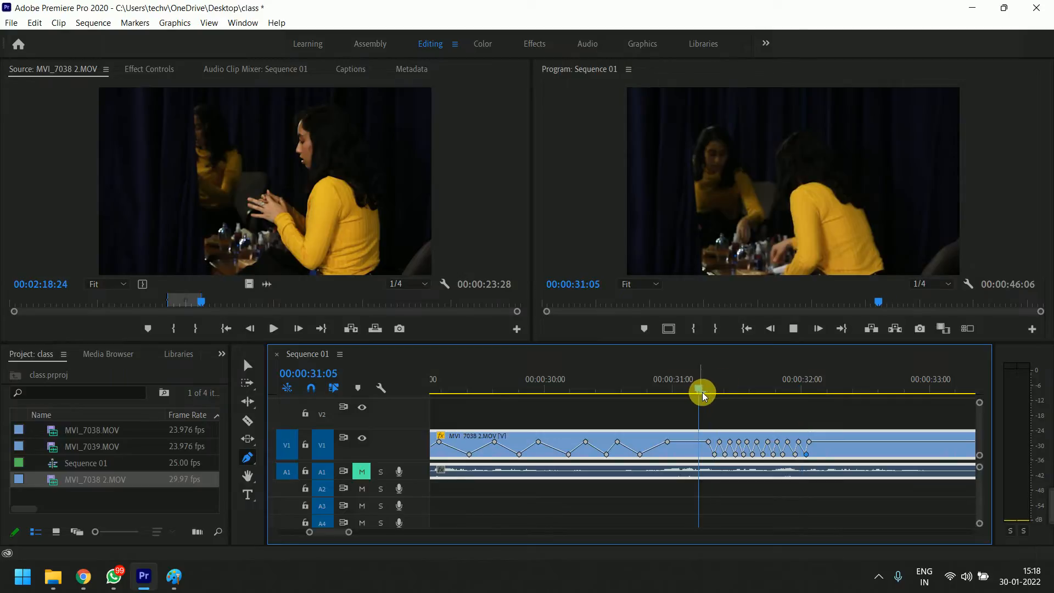
pyautogui.press('space')
pyautogui.moveTo(794, 404); pyautogui.dragTo(847, 419)
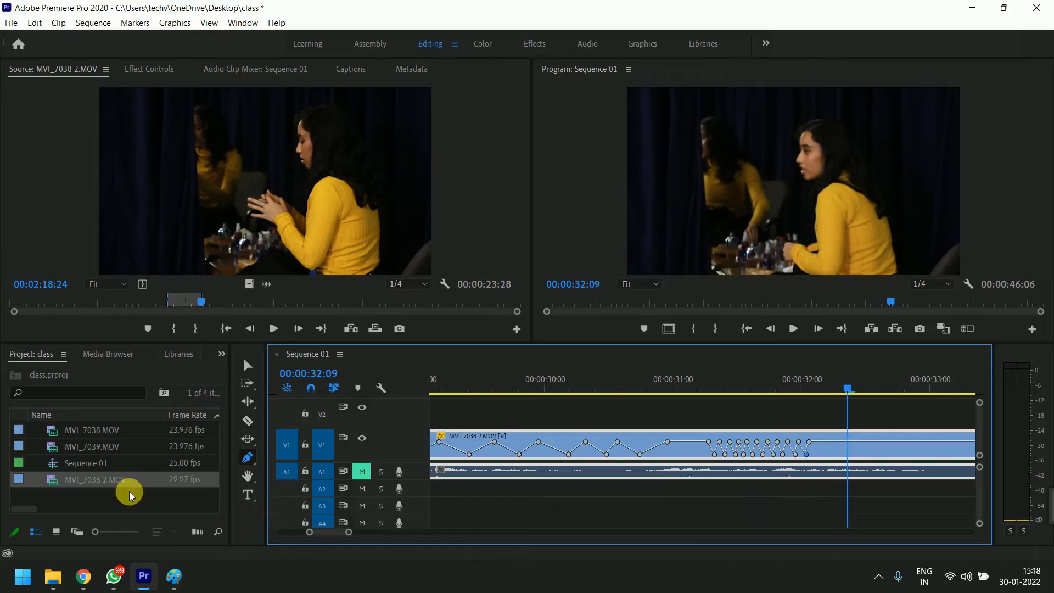
# - Change the upper opacity keyframe near 00:00:29:04 on MVI_7038 2.MOV to Bezier interpolation and move the playhead to it
pyautogui.rightClick(497, 444)
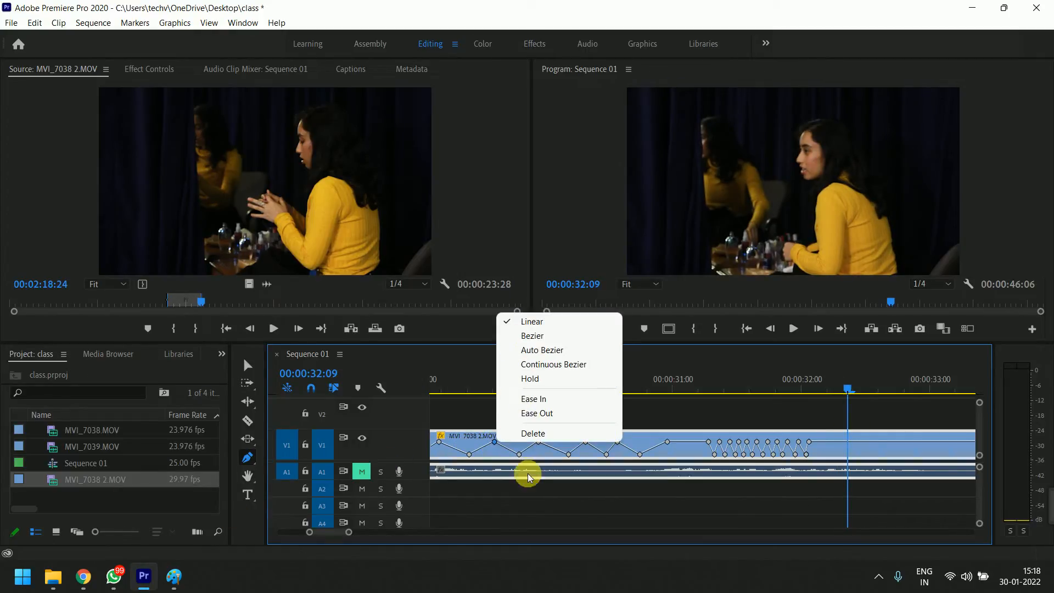
pyautogui.click(475, 387)
pyautogui.press('=')
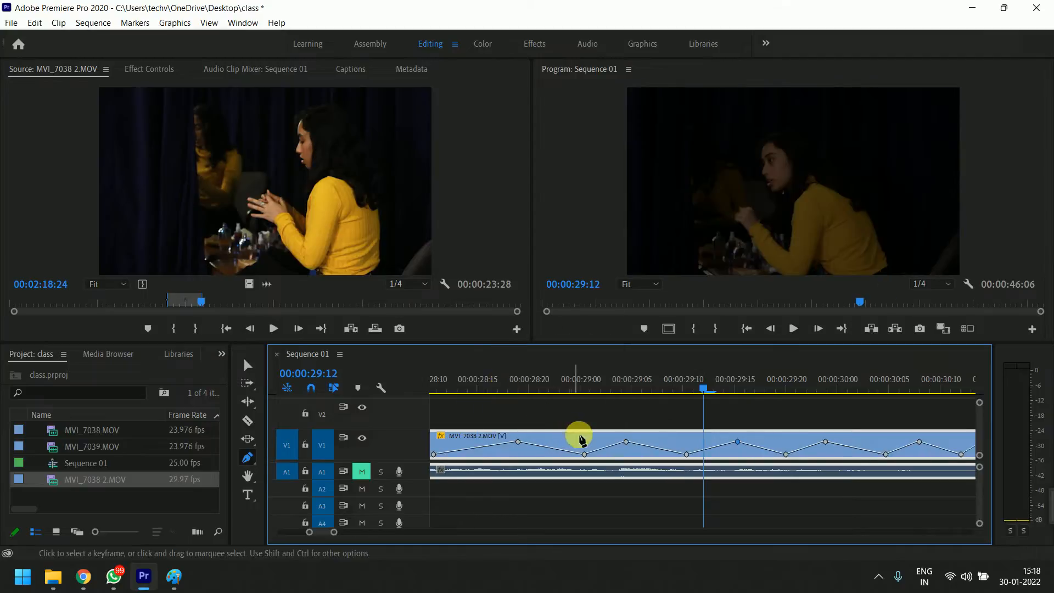
pyautogui.rightClick(627, 446)
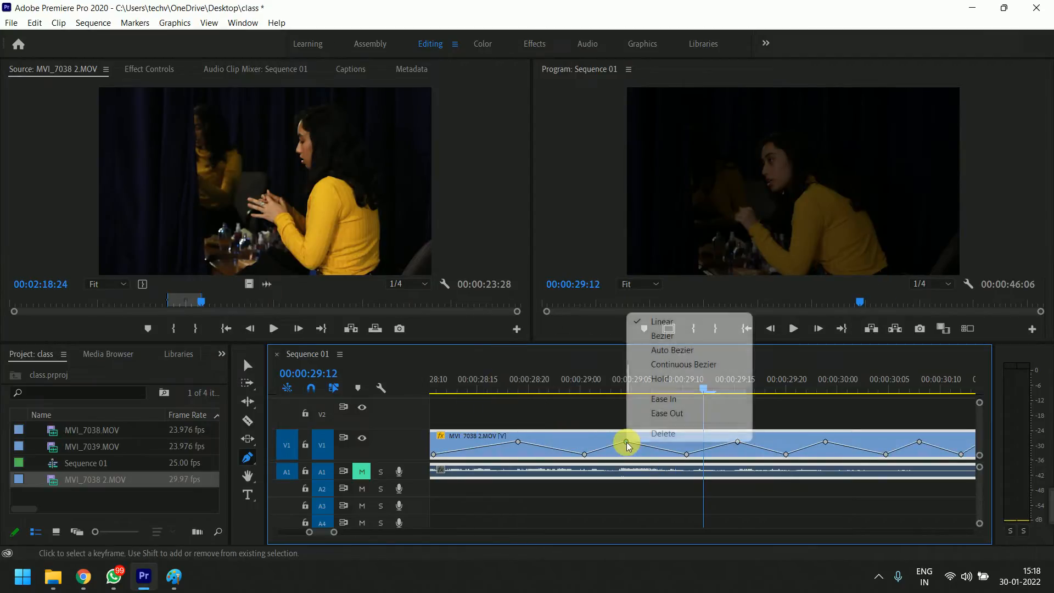
pyautogui.click(689, 336)
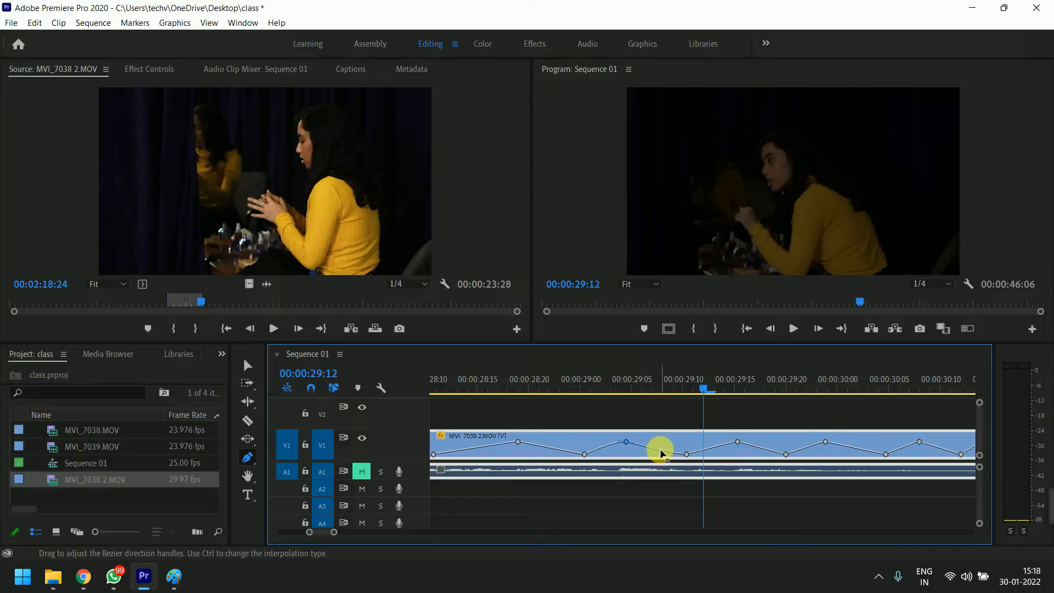
pyautogui.moveTo(702, 388); pyautogui.dragTo(628, 403)
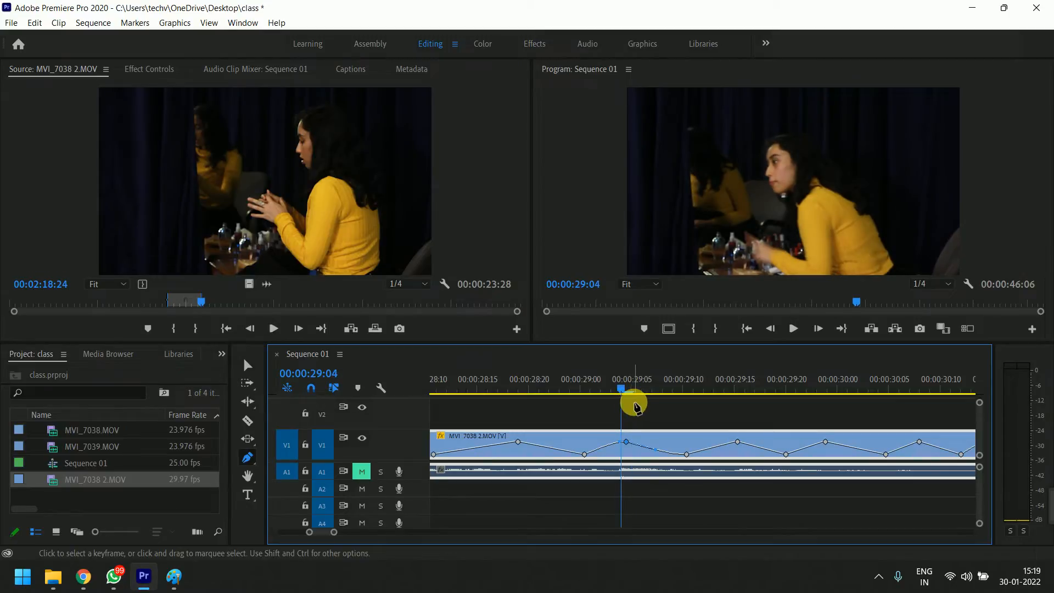
# - Examine the interpolation options offered for the Bezier keyframe near 00:00:29:04 without changing its type
pyautogui.rightClick(627, 442)
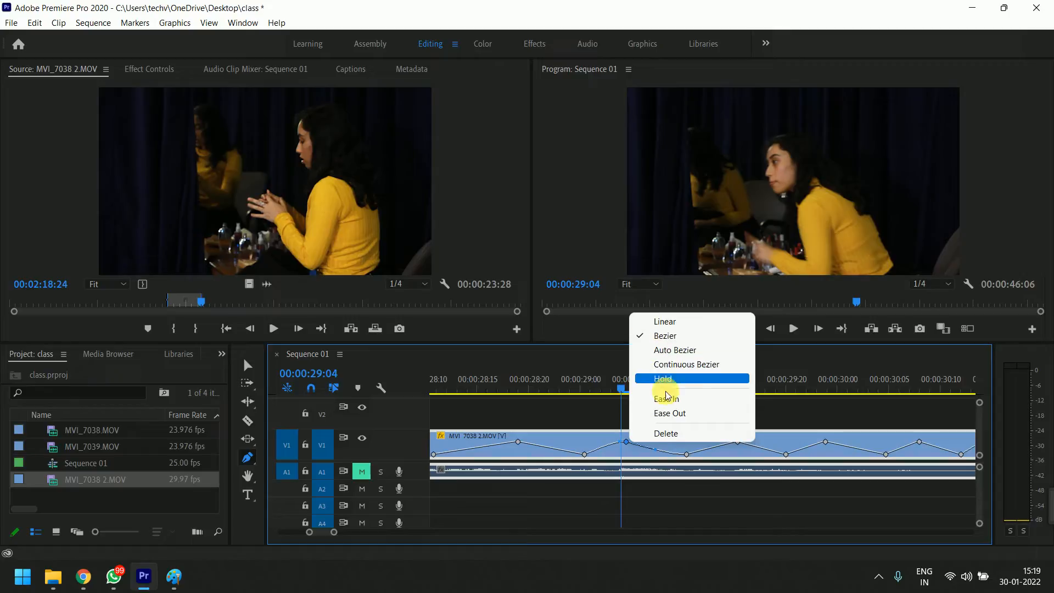
pyautogui.click(664, 487)
pyautogui.press('-')
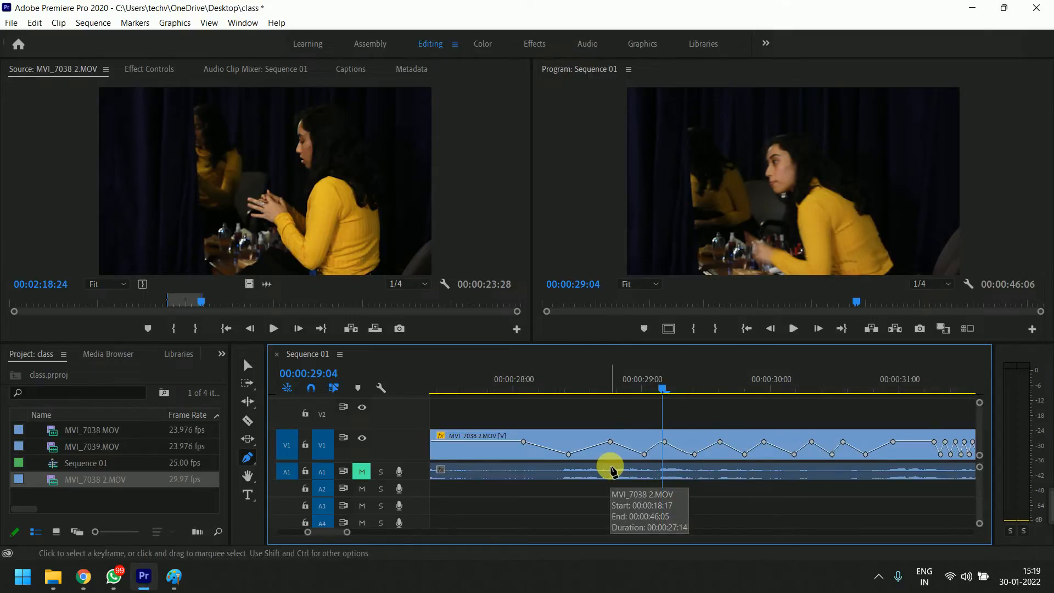
pyautogui.rightClick(665, 443)
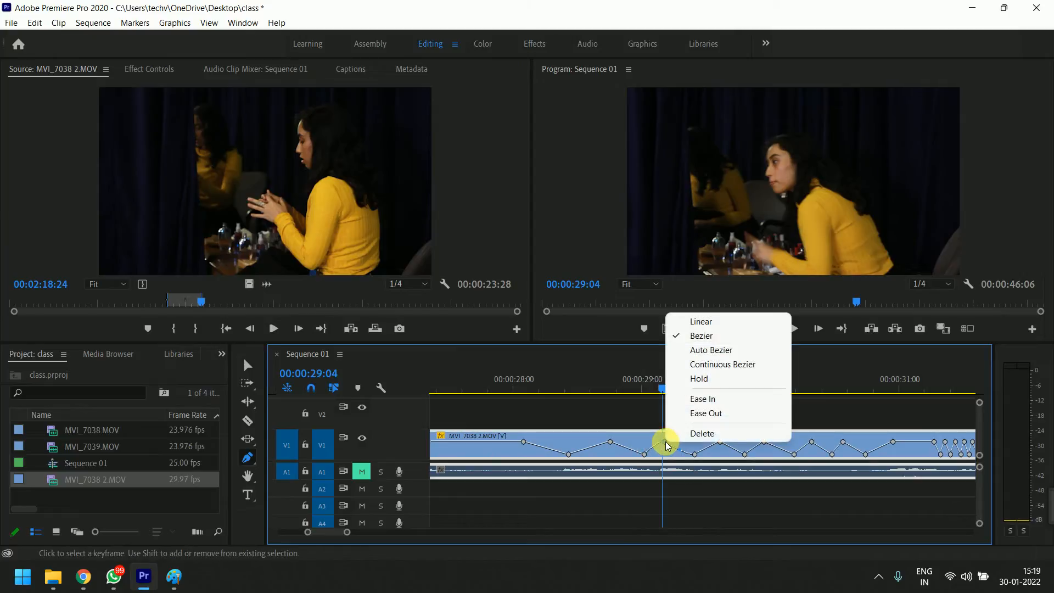
pyautogui.click(680, 513)
pyautogui.press('-')
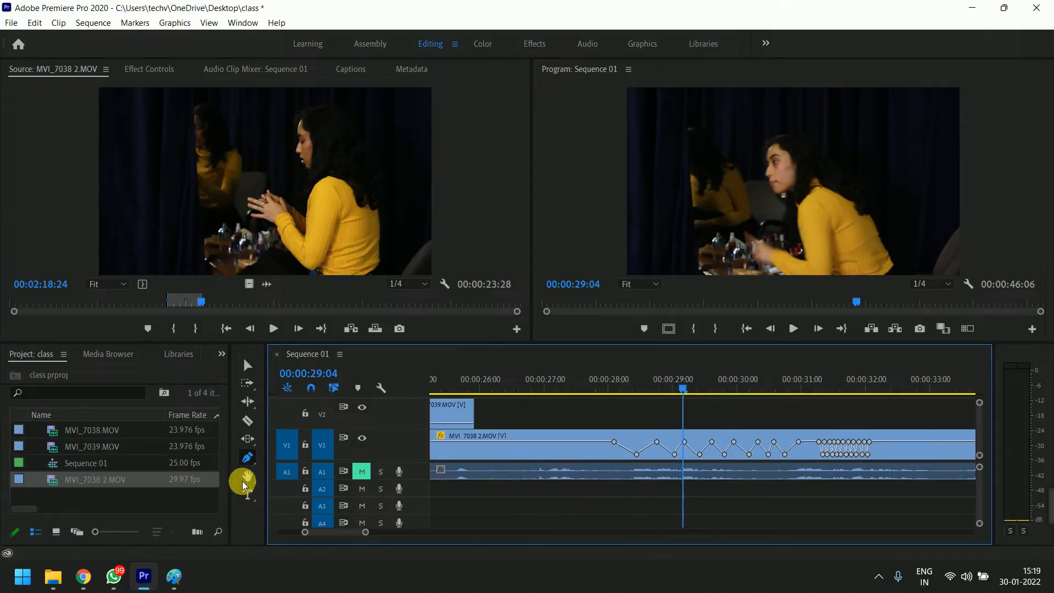
# - Draw a large rectangle over the middle of the video frame with the Rectangle tool at 00:00:29:04
pyautogui.moveTo(250, 463); pyautogui.dragTo(272, 459)
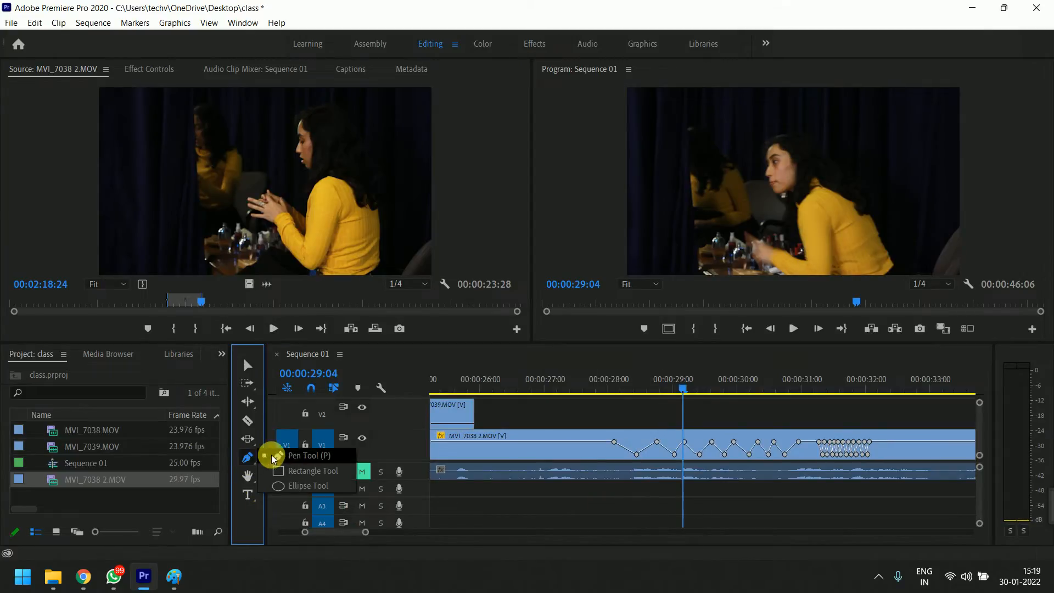
pyautogui.click(301, 475)
pyautogui.click(695, 438)
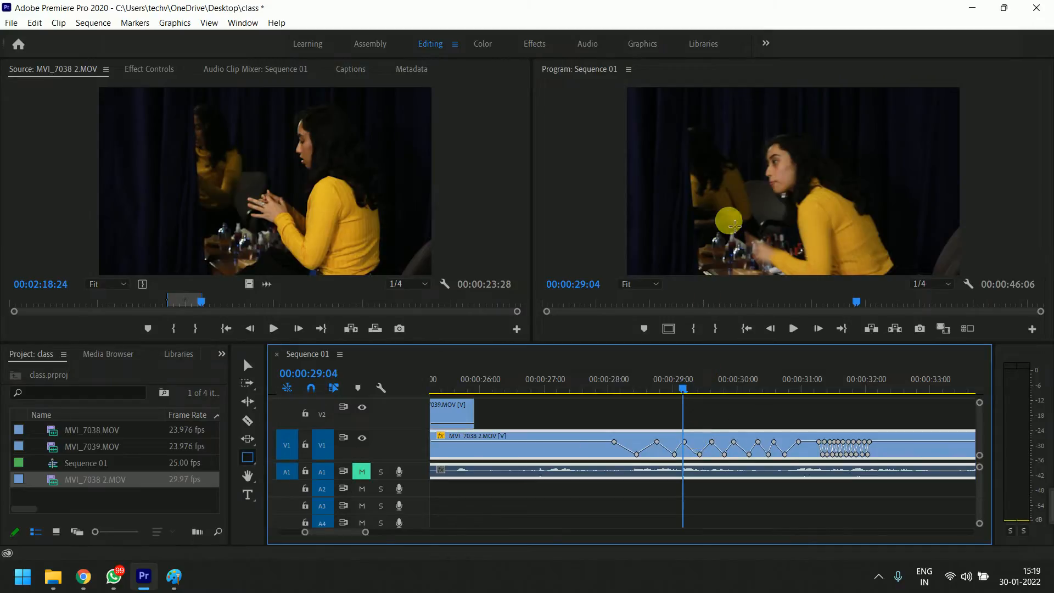
pyautogui.moveTo(720, 130)
pyautogui.mouseDown()
pyautogui.moveTo(819, 235)
pyautogui.moveTo(838, 237)
pyautogui.mouseUp()
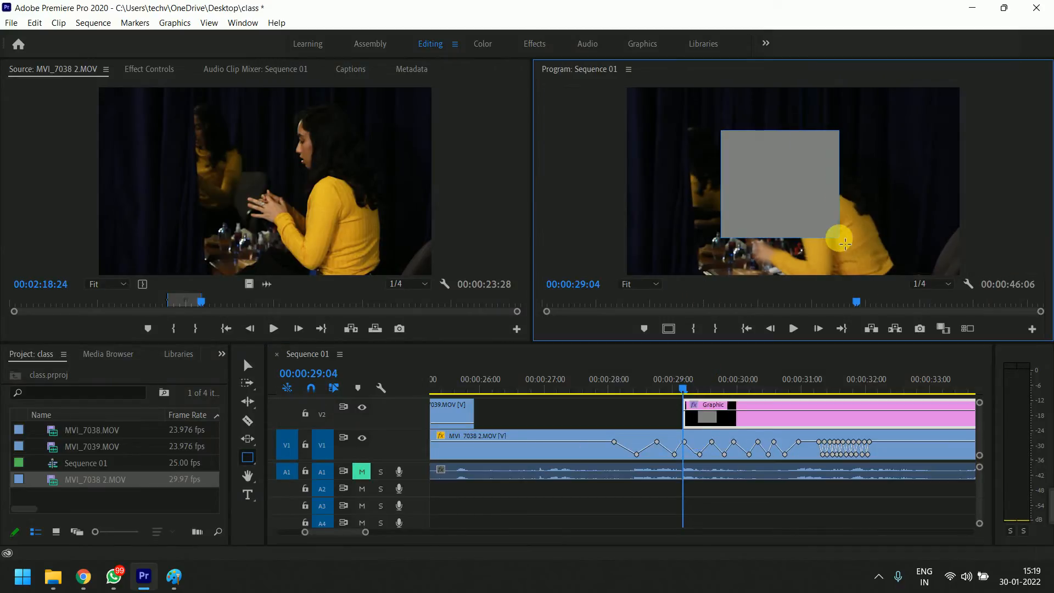
pyautogui.scroll(-2, 686, 442)
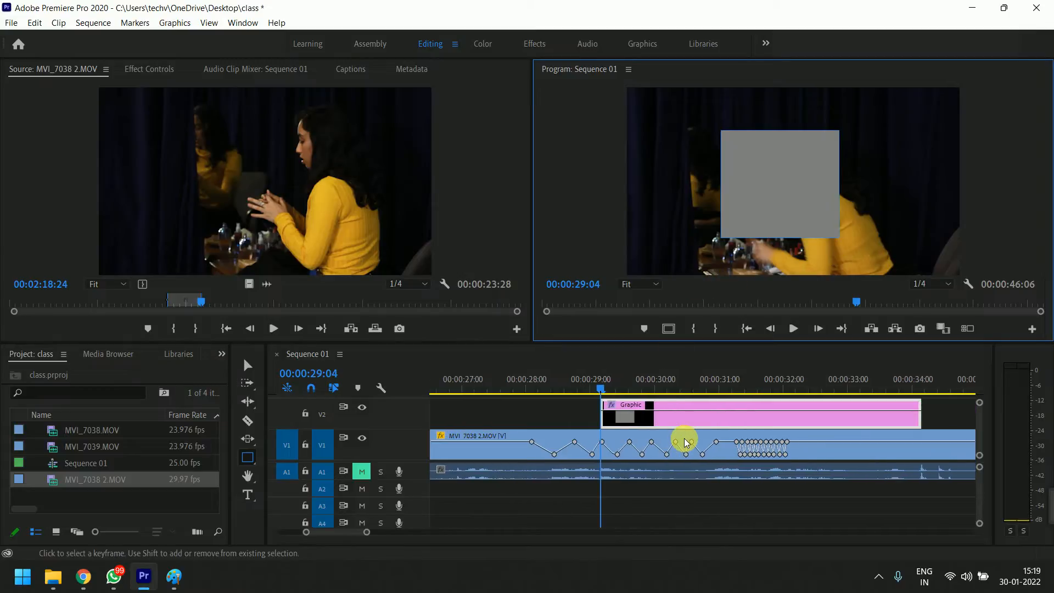
# - Use the Ellipse tool to draw a large circle in the frame's upper left and a smaller one in its upper right
pyautogui.click(248, 457)
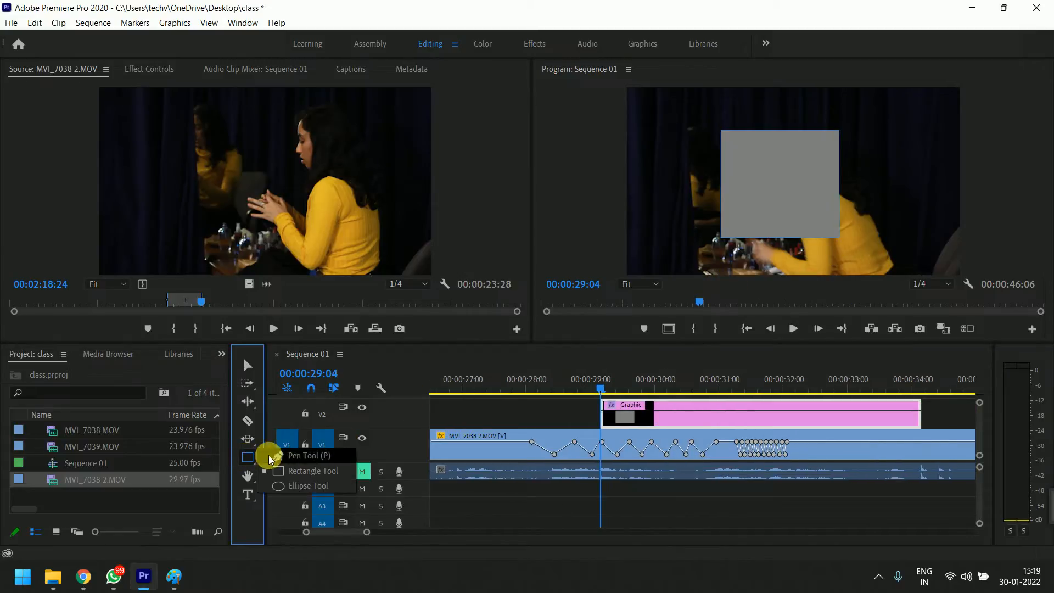
pyautogui.click(295, 485)
pyautogui.moveTo(642, 106)
pyautogui.mouseDown()
pyautogui.moveTo(714, 201)
pyautogui.moveTo(726, 192)
pyautogui.mouseUp()
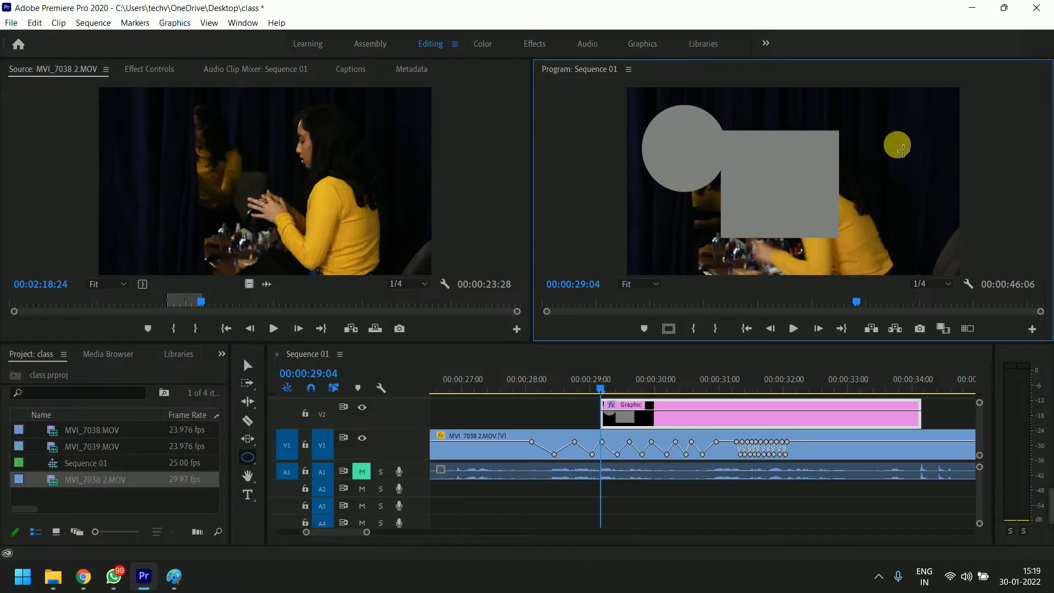
pyautogui.moveTo(911, 116)
pyautogui.mouseDown()
pyautogui.moveTo(896, 146)
pyautogui.moveTo(866, 167)
pyautogui.moveTo(854, 230)
pyautogui.moveTo(875, 206)
pyautogui.moveTo(874, 251)
pyautogui.moveTo(912, 192)
pyautogui.moveTo(917, 212)
pyautogui.moveTo(888, 190)
pyautogui.moveTo(886, 174)
pyautogui.mouseUp()
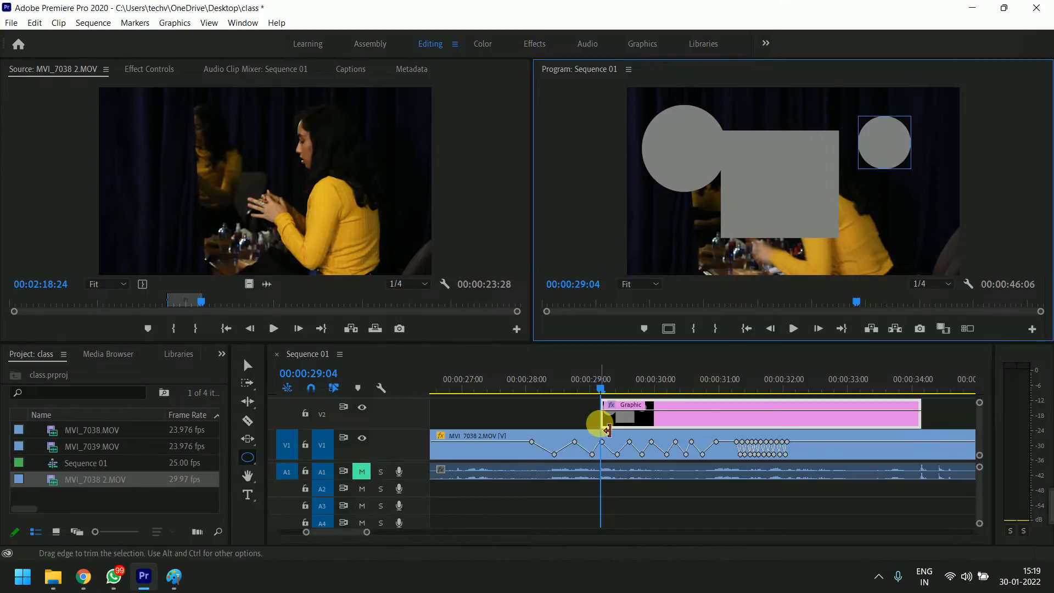
# - Use the Hand tool to pan the timeline back to around 00:00:25:00, where MVI_7039.MOV ends
pyautogui.scroll(-2, 598, 502)
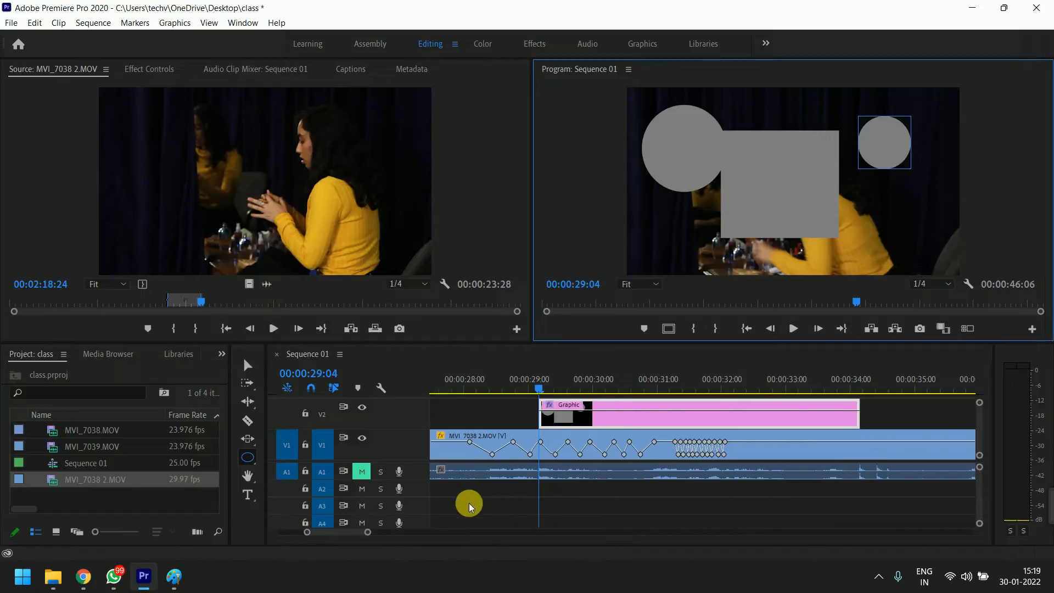
pyautogui.click(247, 476)
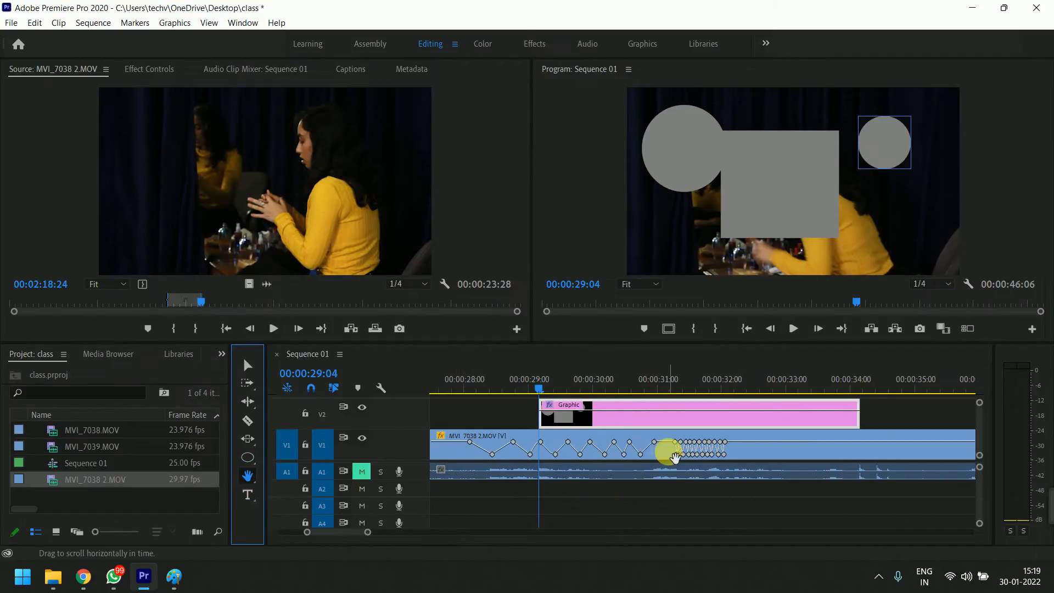
pyautogui.moveTo(674, 455); pyautogui.dragTo(729, 475)
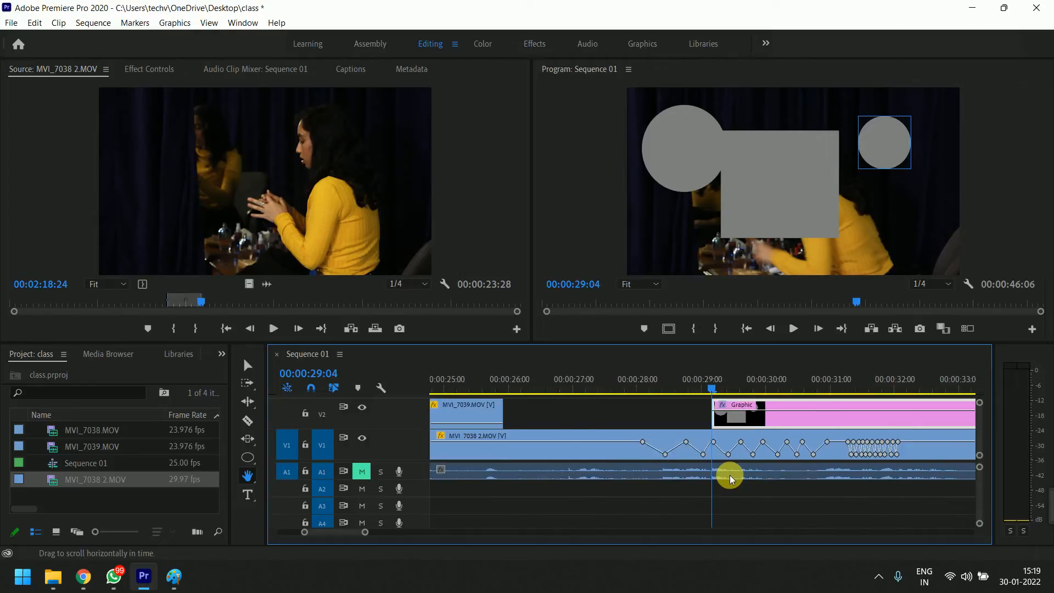
# - Pan the timeline through the whole sequence, from its end back to 00:00:00, and stop around 00:00:20:00
pyautogui.press('-')
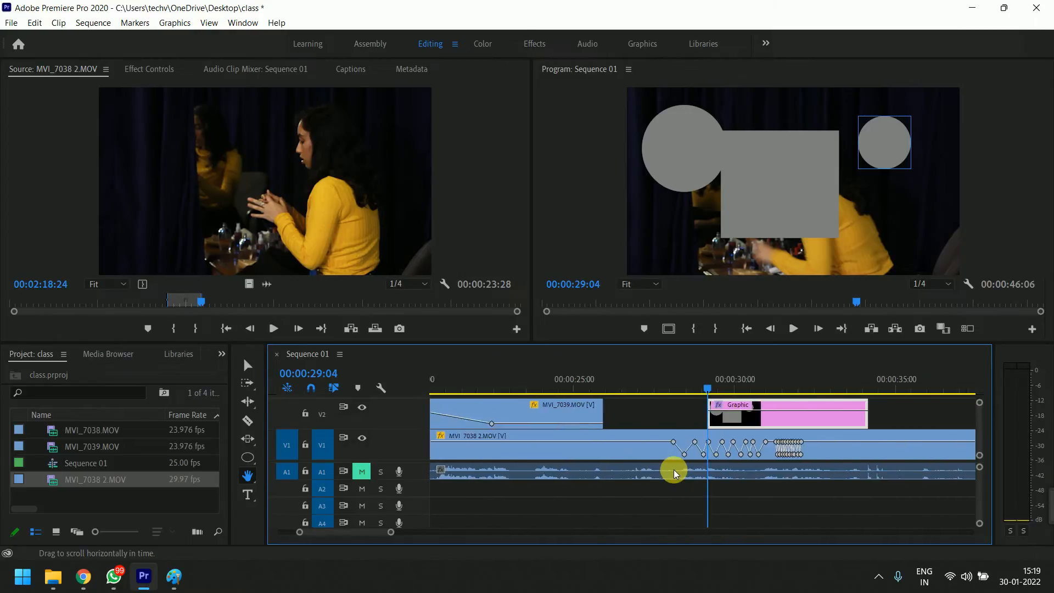
pyautogui.scroll(-5, 674, 469)
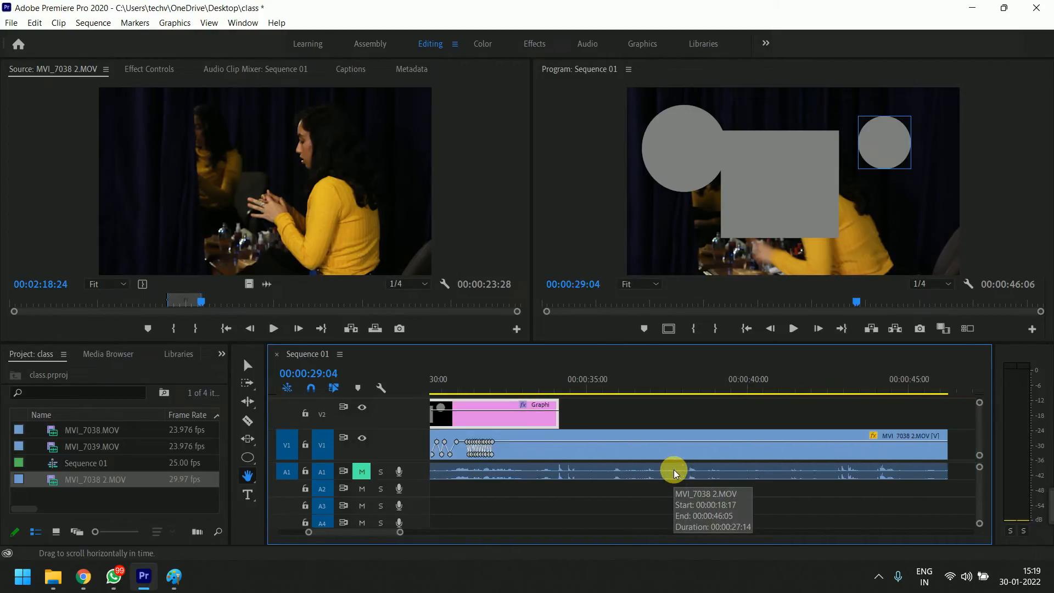
pyautogui.scroll(5, 673, 470)
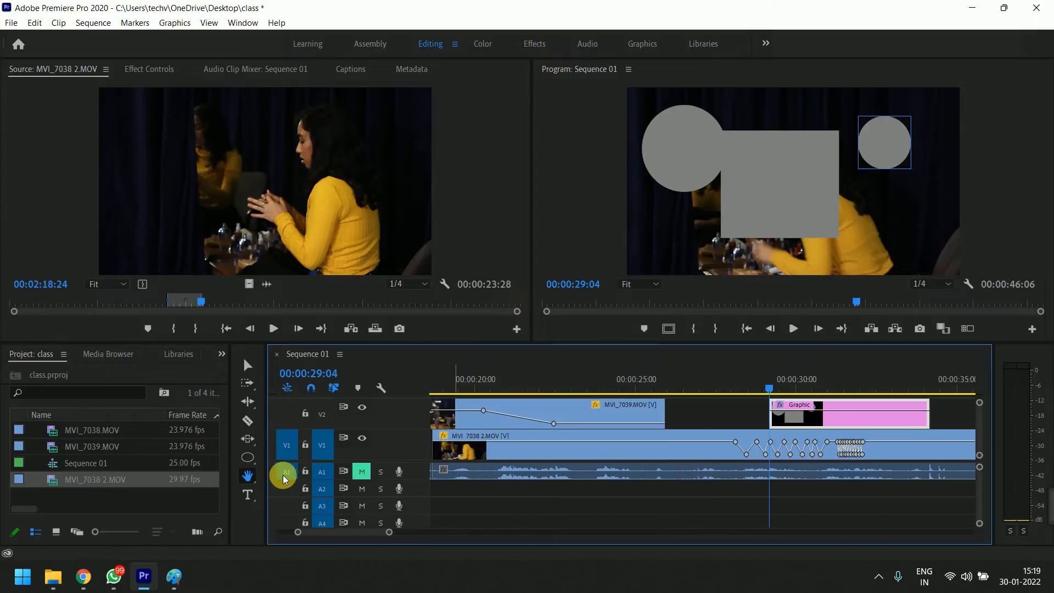
pyautogui.moveTo(528, 443); pyautogui.dragTo(586, 443)
pyautogui.moveTo(488, 445); pyautogui.dragTo(577, 447)
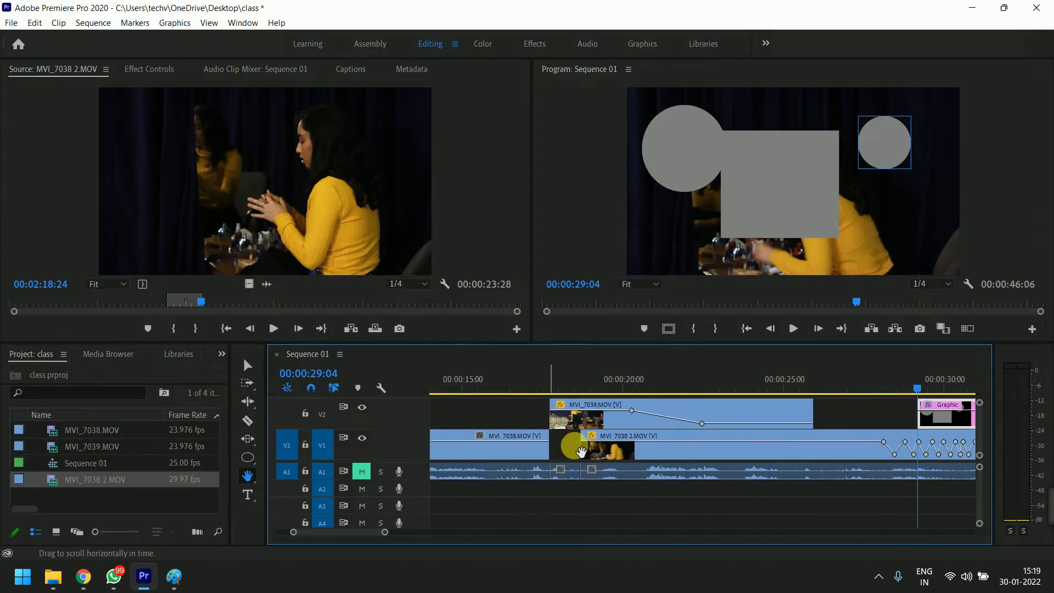
pyautogui.scroll(5, 580, 451)
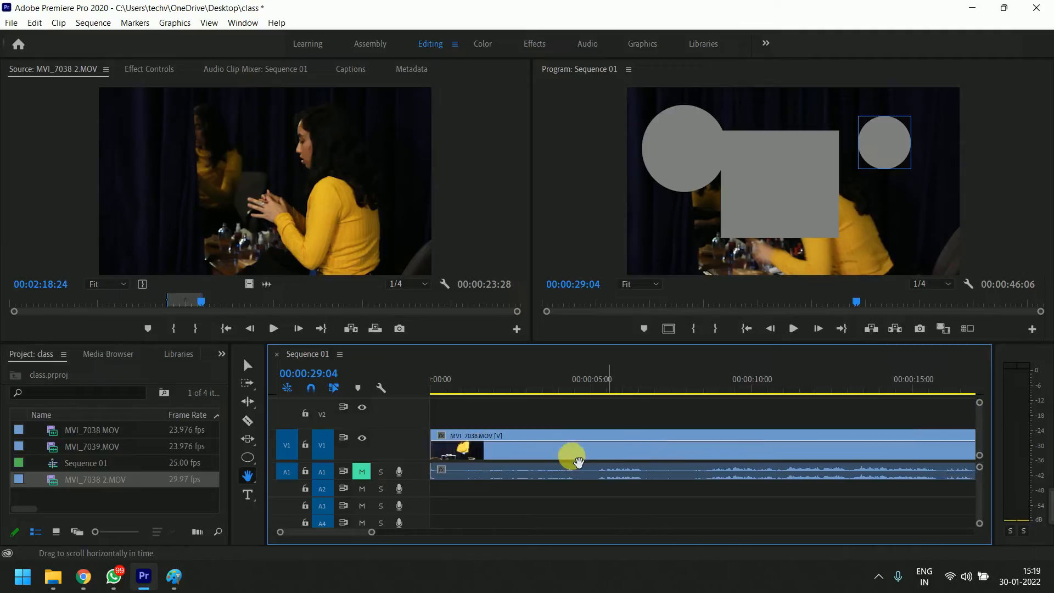
pyautogui.scroll(-3, 592, 447)
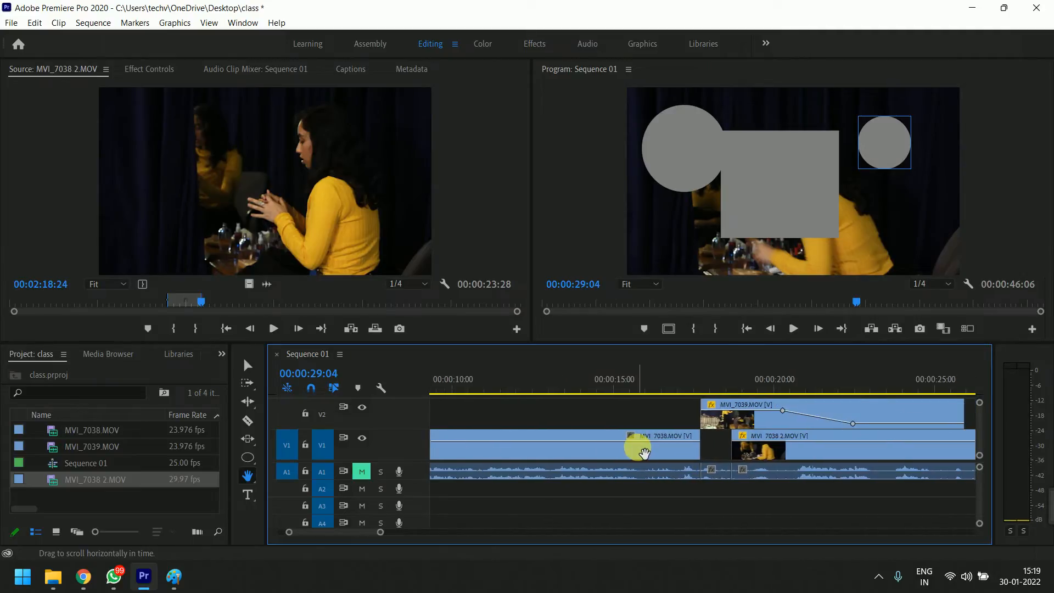
pyautogui.scroll(-2, 644, 452)
# - Switch to the Zoom tool and zoom the timeline out until all the clips fit within a small part of it
pyautogui.click(247, 479)
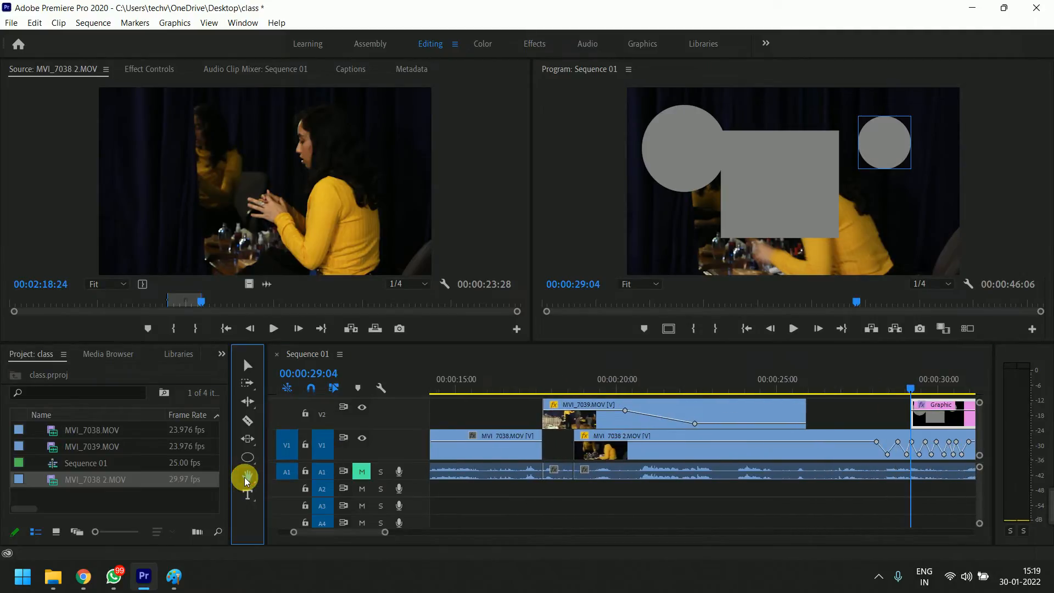
pyautogui.moveTo(247, 482); pyautogui.dragTo(299, 493)
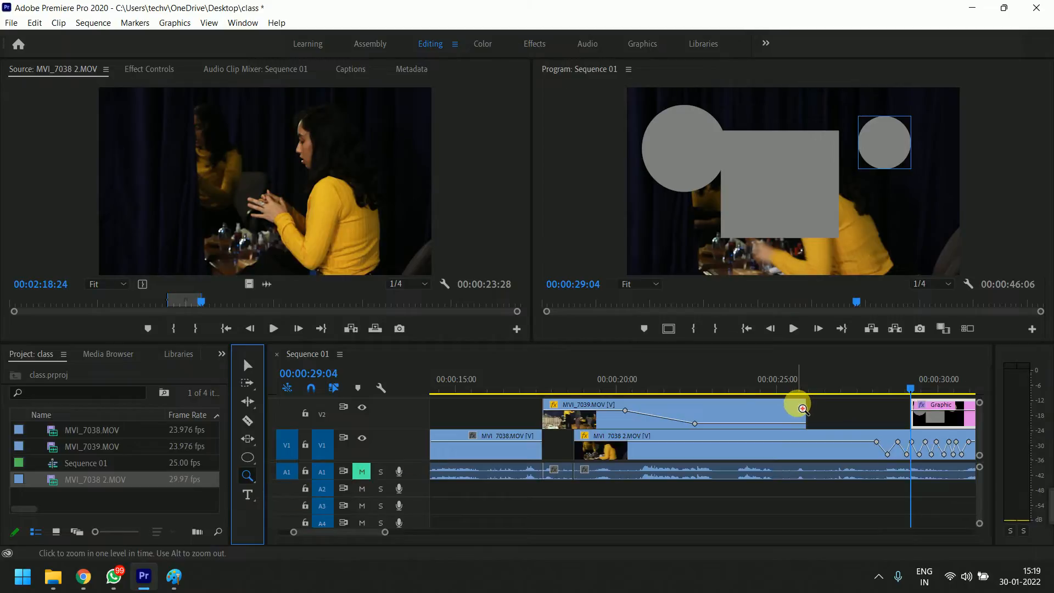
pyautogui.press('-')
pyautogui.press('-')
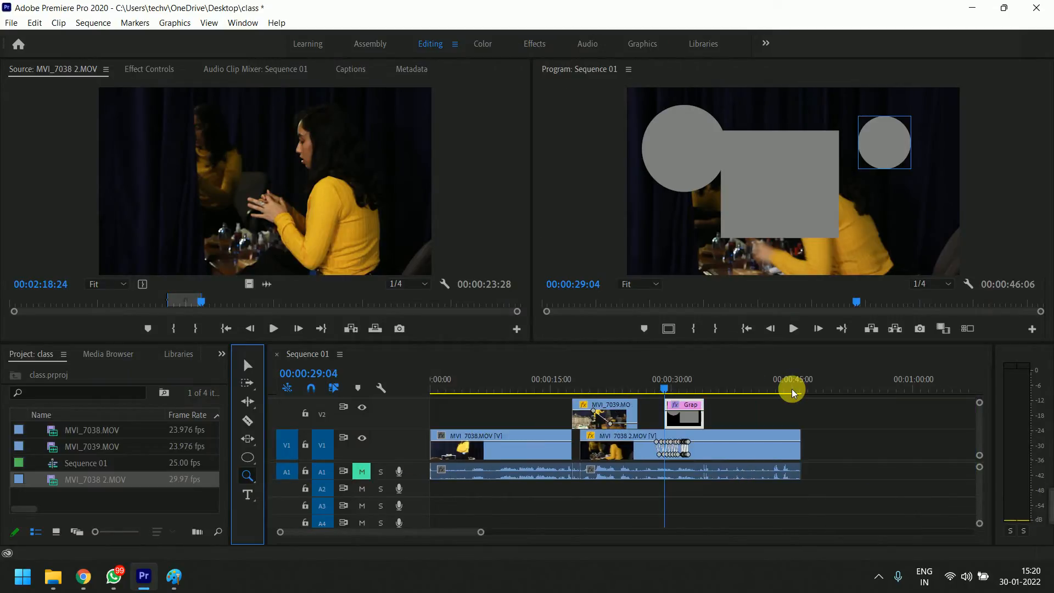
pyautogui.press('=')
pyautogui.press('=')
pyautogui.keyDown('alt'); pyautogui.click(630, 445); pyautogui.keyUp('alt')
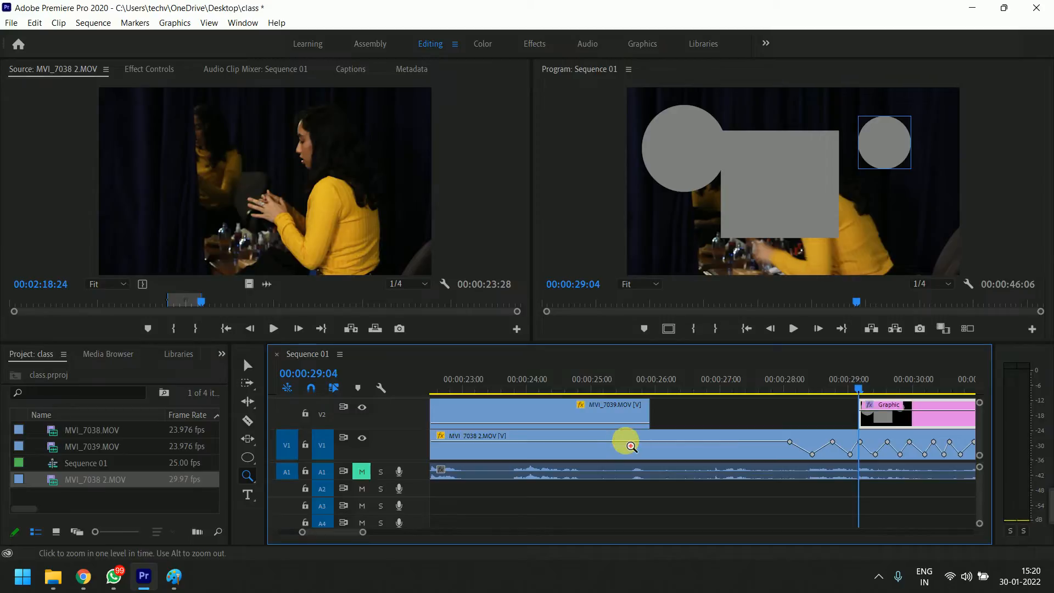
pyautogui.keyDown('alt'); pyautogui.click(634, 442); pyautogui.keyUp('alt')
pyautogui.keyDown('alt'); pyautogui.click(641, 444); pyautogui.keyUp('alt')
pyautogui.keyDown('alt'); pyautogui.click(620, 445); pyautogui.keyUp('alt')
pyautogui.keyDown('alt'); pyautogui.click(540, 445); pyautogui.keyUp('alt')
# - Zoom in with the Zoom tool on the end of MVI_7038.MOV, around 00:00:17:00
pyautogui.click(452, 450)
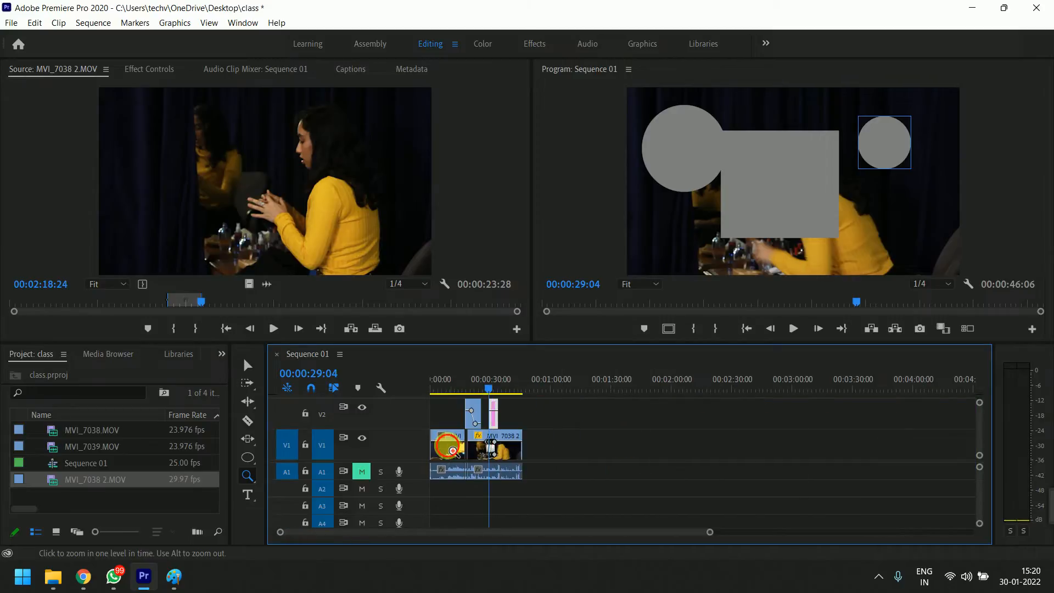
pyautogui.click(494, 448)
pyautogui.click(519, 448)
pyautogui.click(604, 447)
pyautogui.click(637, 447)
pyautogui.click(765, 447)
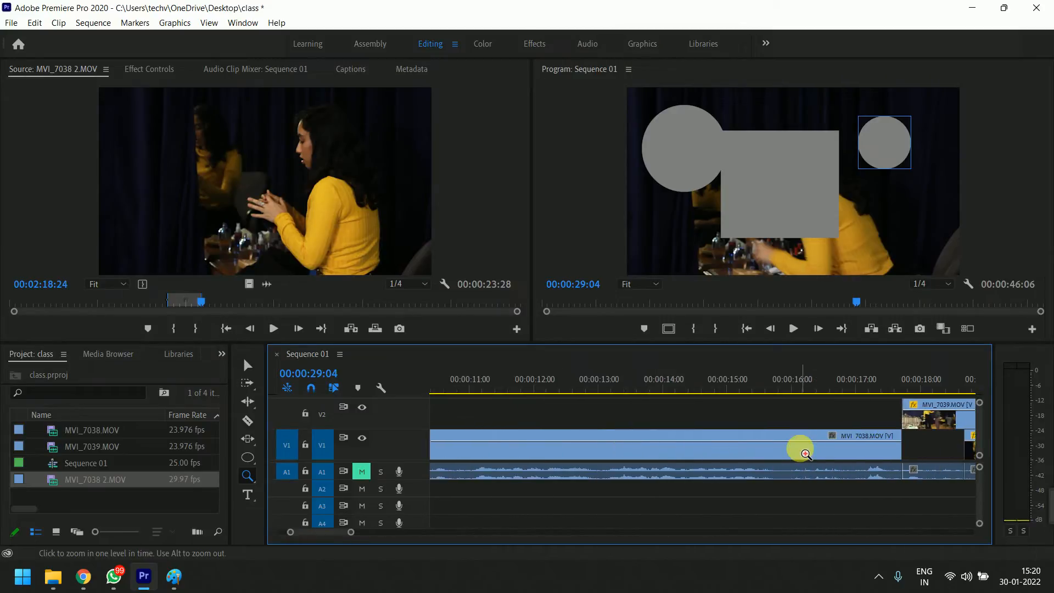
pyautogui.click(804, 452)
pyautogui.click(804, 451)
pyautogui.click(805, 453)
# - Zoom back out with the Zoom tool until the entire sequence is in view
pyautogui.keyDown('alt'); pyautogui.click(796, 447); pyautogui.keyUp('alt')
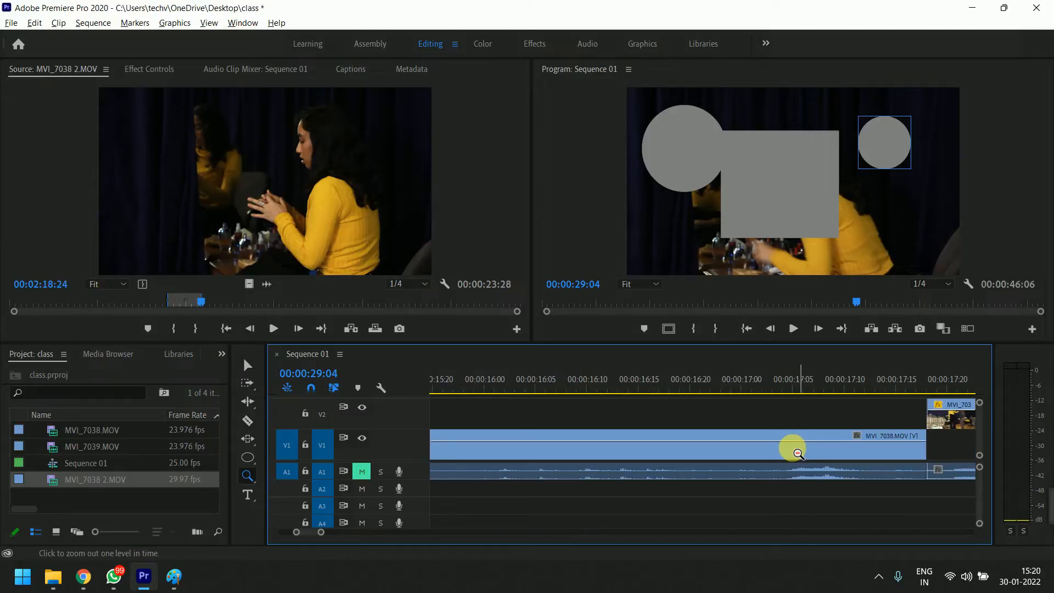
pyautogui.keyDown('alt'); pyautogui.click(757, 448); pyautogui.keyUp('alt')
pyautogui.keyDown('alt'); pyautogui.click(738, 453); pyautogui.keyUp('alt')
pyautogui.keyDown('alt'); pyautogui.click(738, 454); pyautogui.keyUp('alt')
pyautogui.keyDown('alt'); pyautogui.click(714, 443); pyautogui.keyUp('alt')
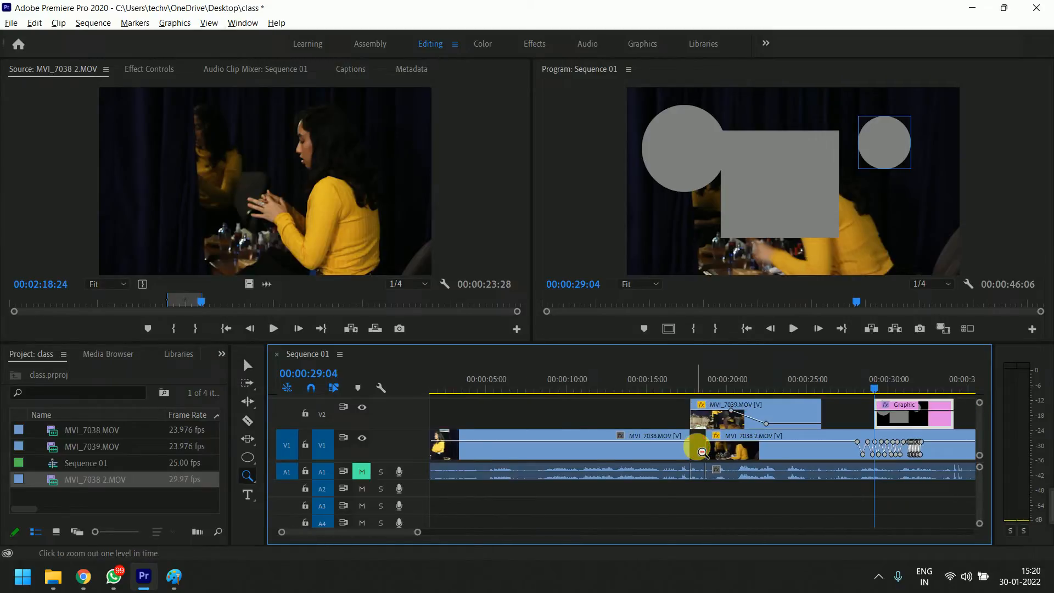
pyautogui.keyDown('alt'); pyautogui.click(659, 444); pyautogui.keyUp('alt')
pyautogui.keyDown('alt'); pyautogui.click(630, 442); pyautogui.keyUp('alt')
pyautogui.keyDown('alt'); pyautogui.click(524, 445); pyautogui.keyUp('alt')
# - Zoom in with the Zoom tool on the gap between MVI_7038.MOV and MVI_7038 2.MOV, around 00:00:18:00
pyautogui.click(461, 446)
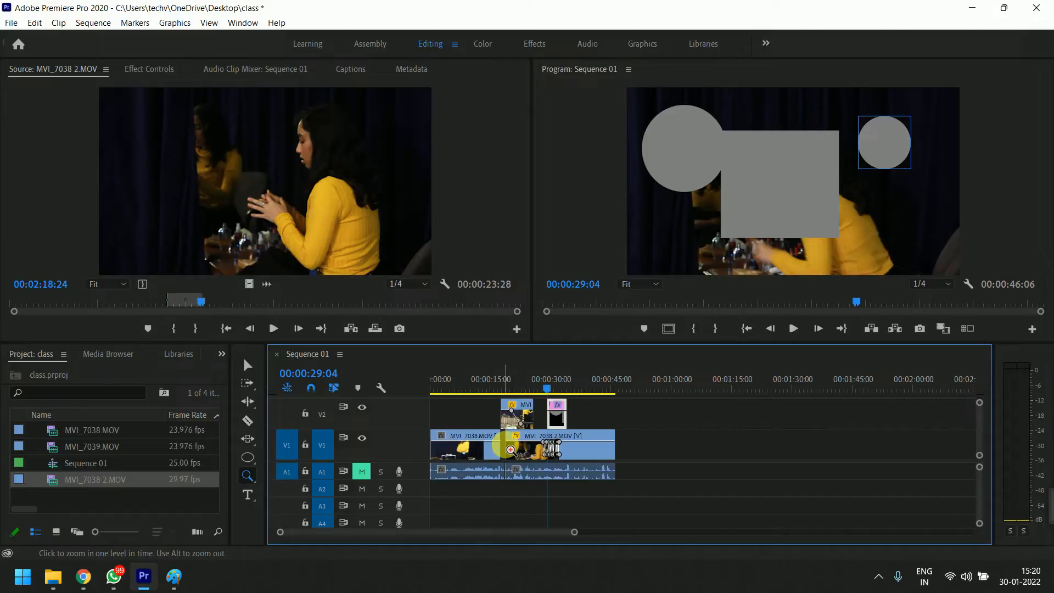
pyautogui.click(586, 446)
pyautogui.click(603, 447)
pyautogui.click(647, 449)
pyautogui.click(659, 449)
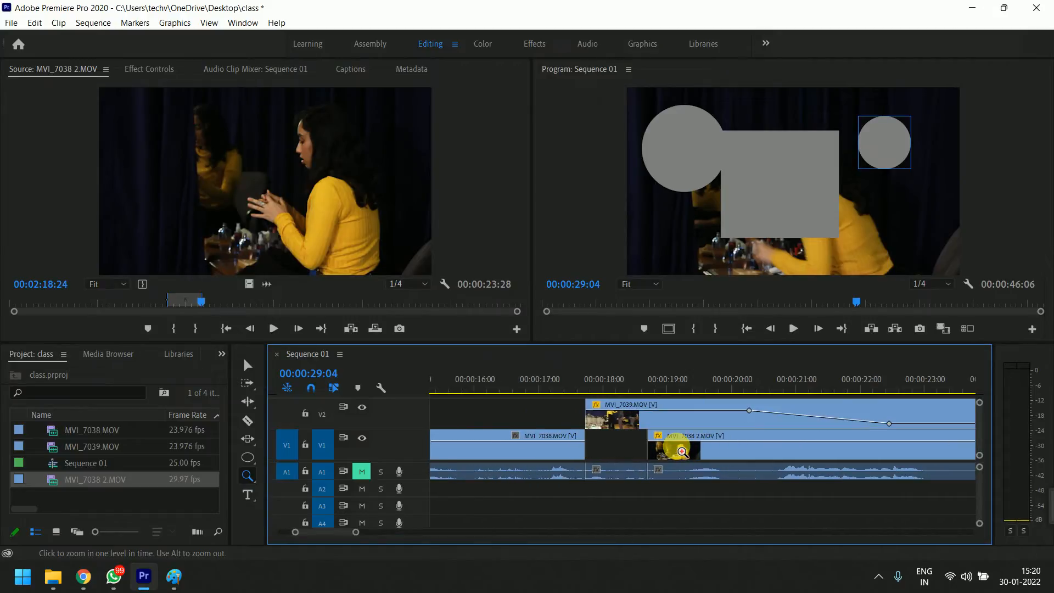
# - Show the tools grouped with the Zoom tool, and those grouped with the Ellipse tool
pyautogui.click(254, 472)
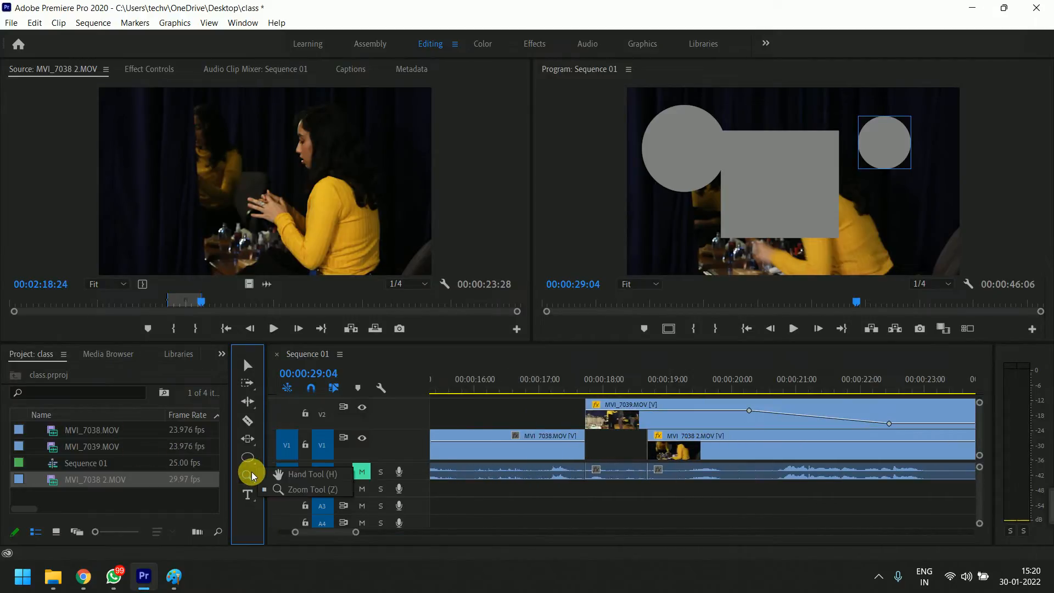
pyautogui.click(250, 475)
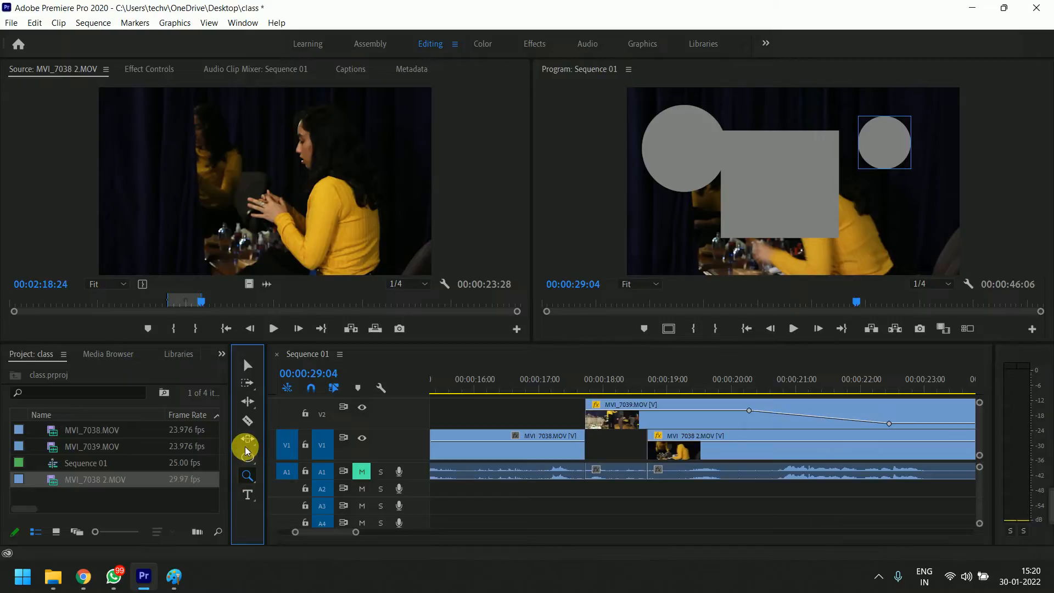
pyautogui.click(247, 456)
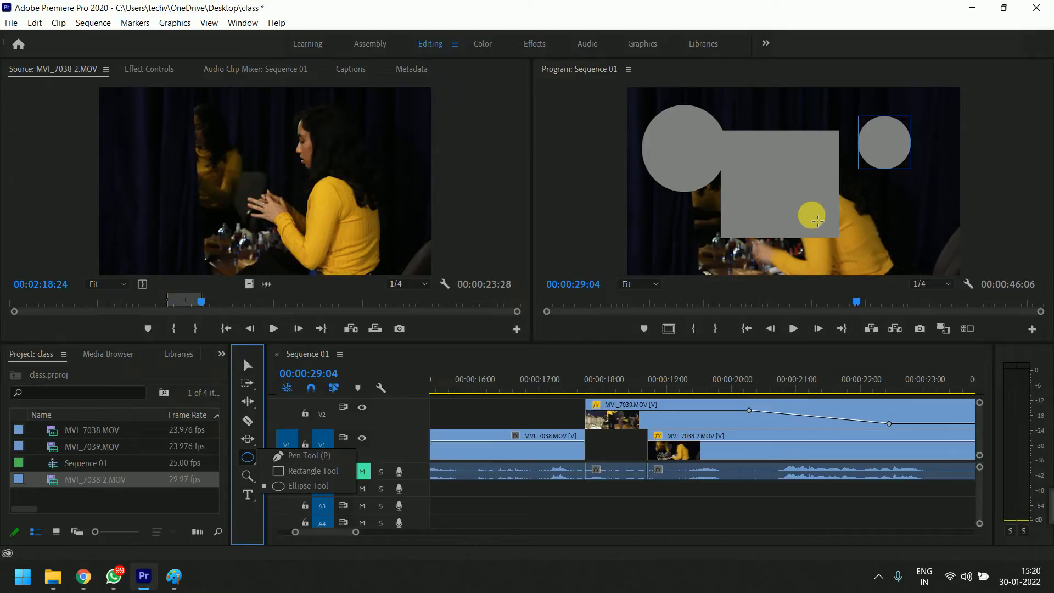
# - Switch to the Google Meet call in Chrome, toggle the microphone, and return to the Premiere Pro timeline
pyautogui.click(82, 582)
pyautogui.click(157, 523)
pyautogui.click(433, 537)
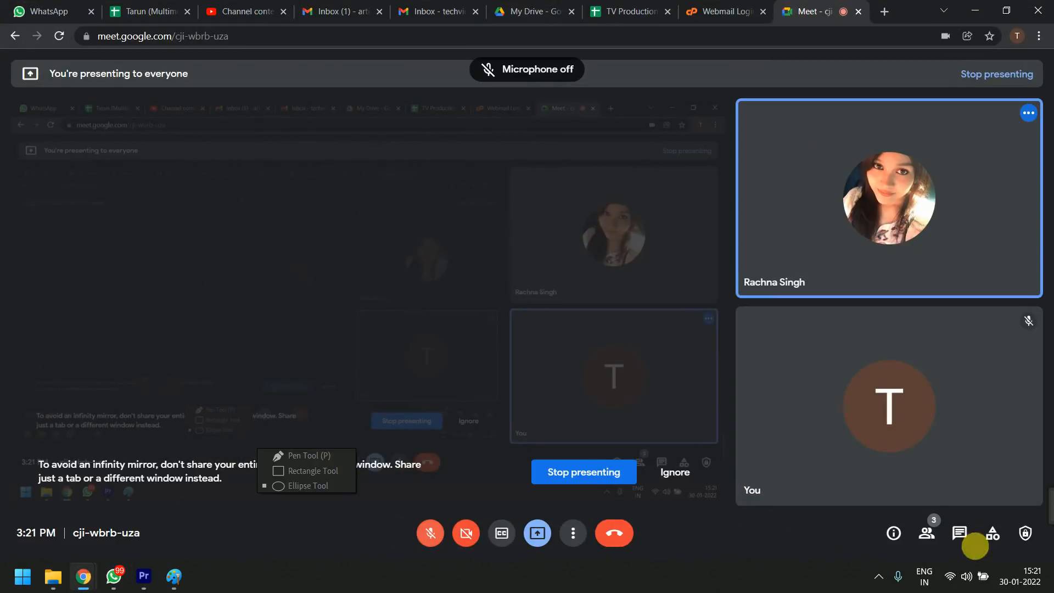
pyautogui.moveTo(1048, 516)
pyautogui.mouseDown()
pyautogui.moveTo(982, 529)
pyautogui.moveTo(365, 502)
pyautogui.moveTo(1042, 510)
pyautogui.mouseUp()
pyautogui.click(447, 535)
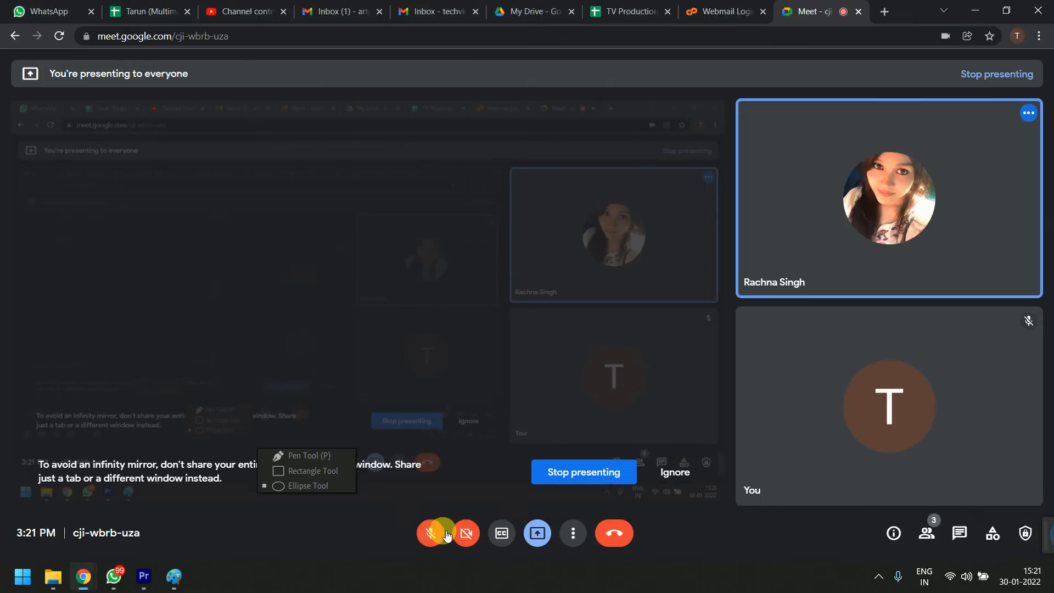
pyautogui.click(145, 578)
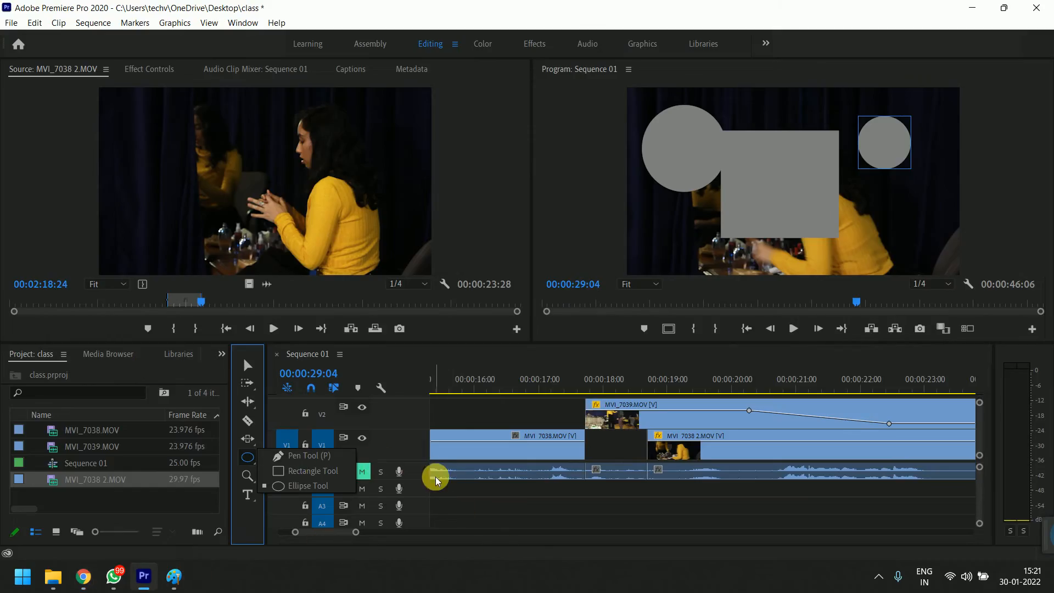
pyautogui.click(572, 499)
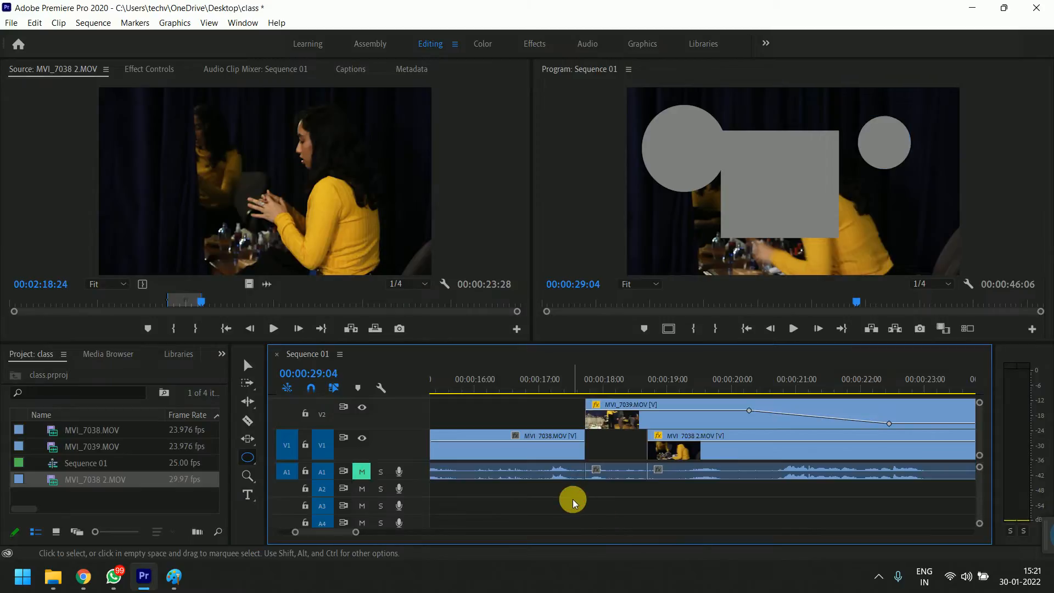
# - Activate the Type tool and review the kinds of new items that can be created in the project
pyautogui.click(249, 500)
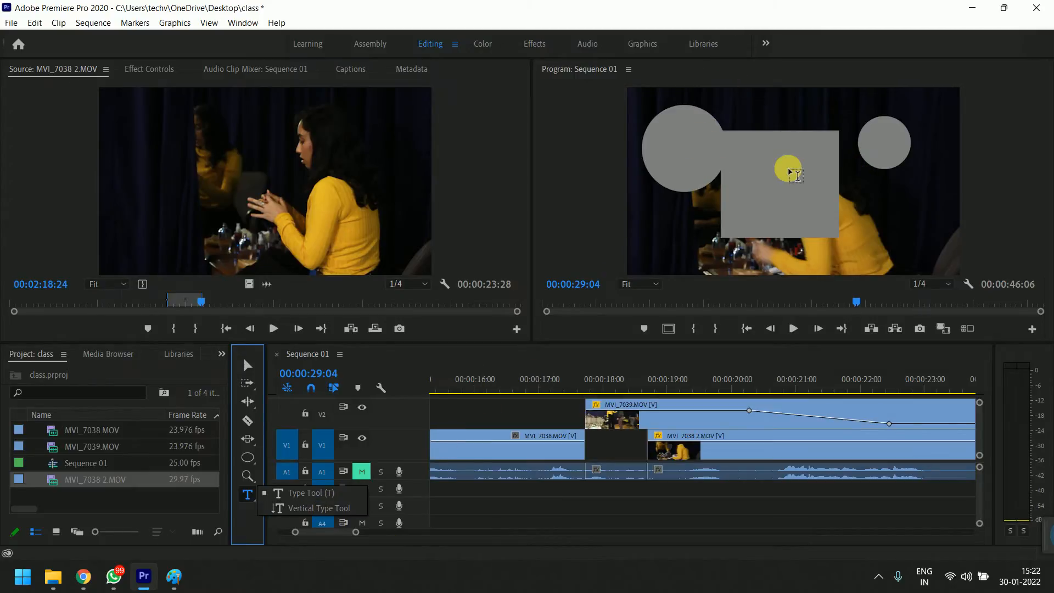
pyautogui.click(601, 510)
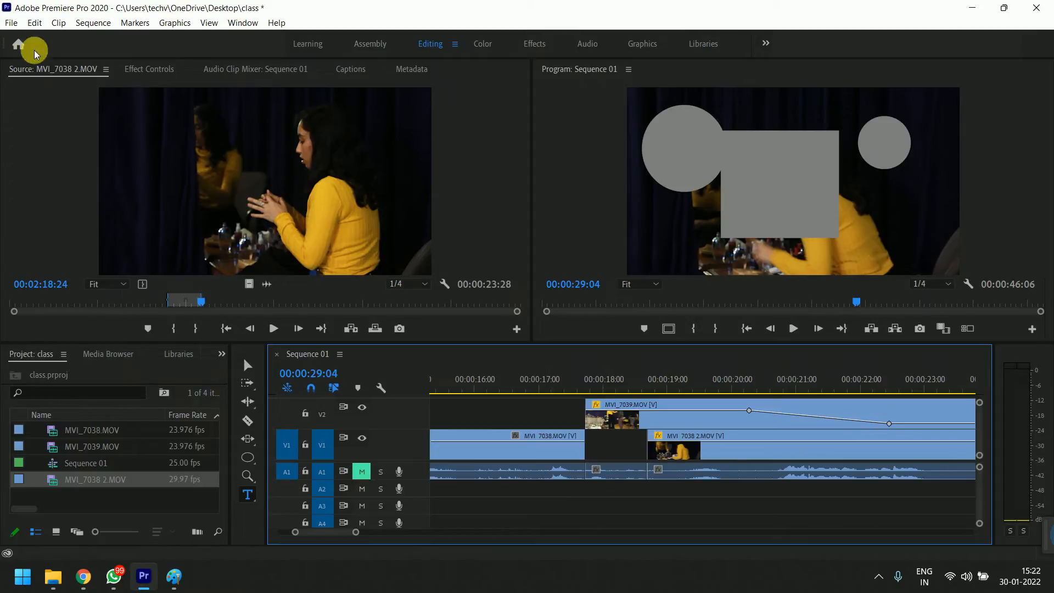
pyautogui.click(12, 24)
pyautogui.moveTo(25, 38)
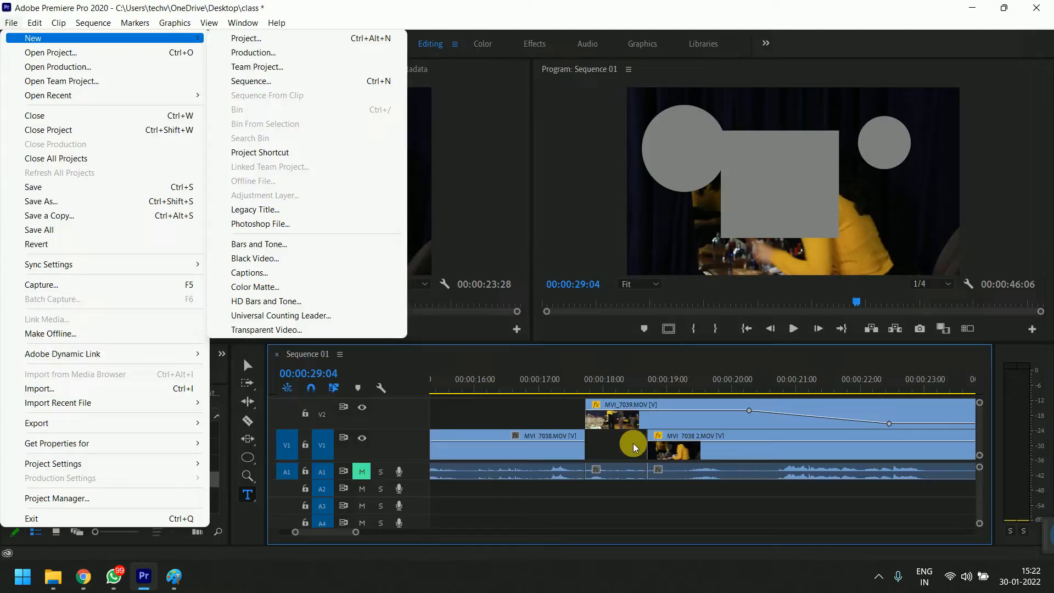
pyautogui.press('Escape')
pyautogui.press('Escape')
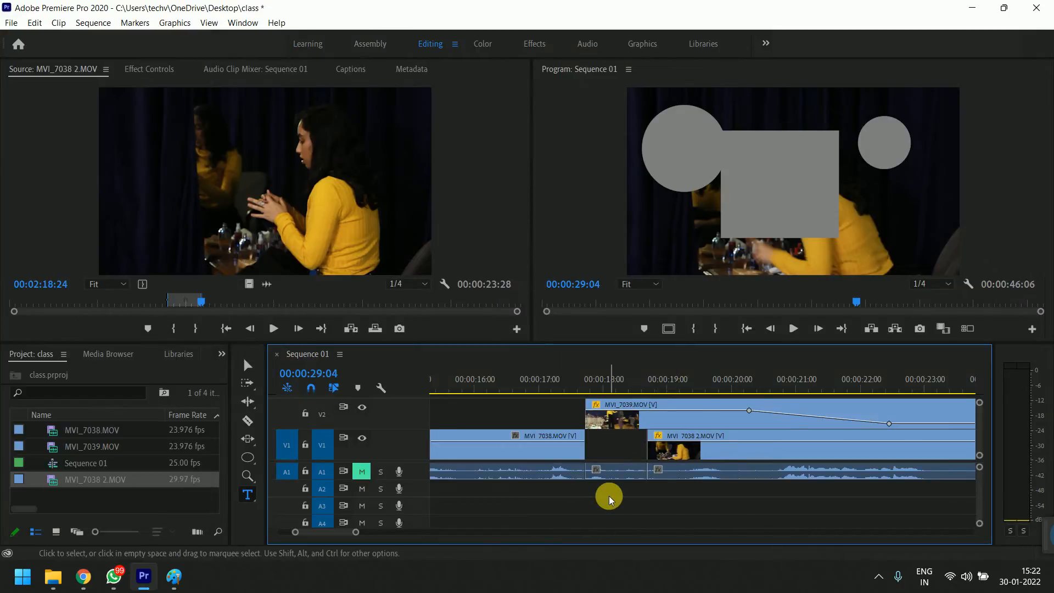
# - Add the text "TechVidya" near the middle of the video frame at 00:00:36:09 with the Type tool
pyautogui.press('-')
pyautogui.press('-')
pyautogui.click(723, 379)
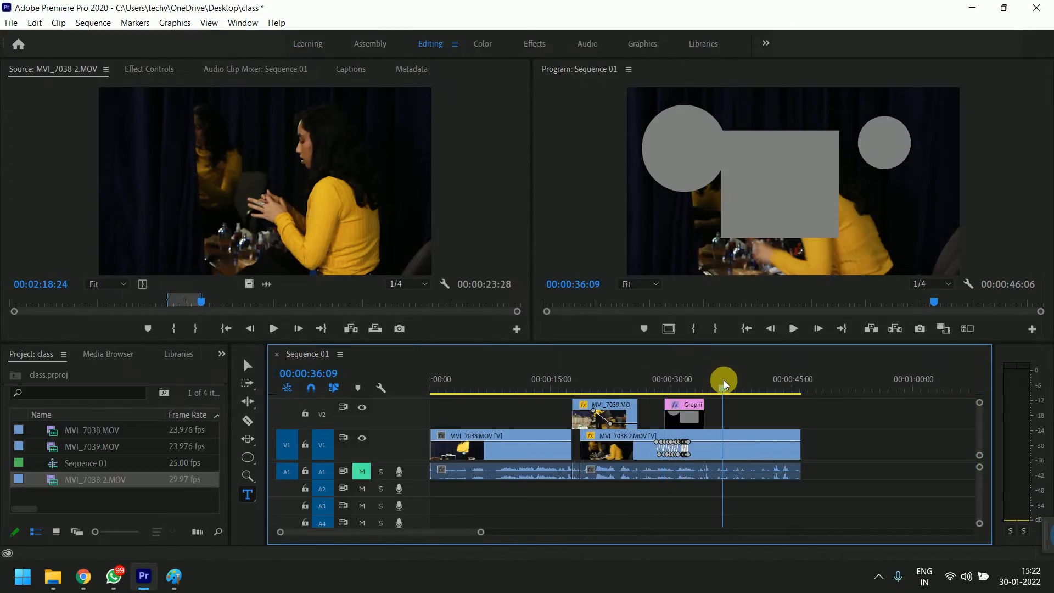
pyautogui.press('=')
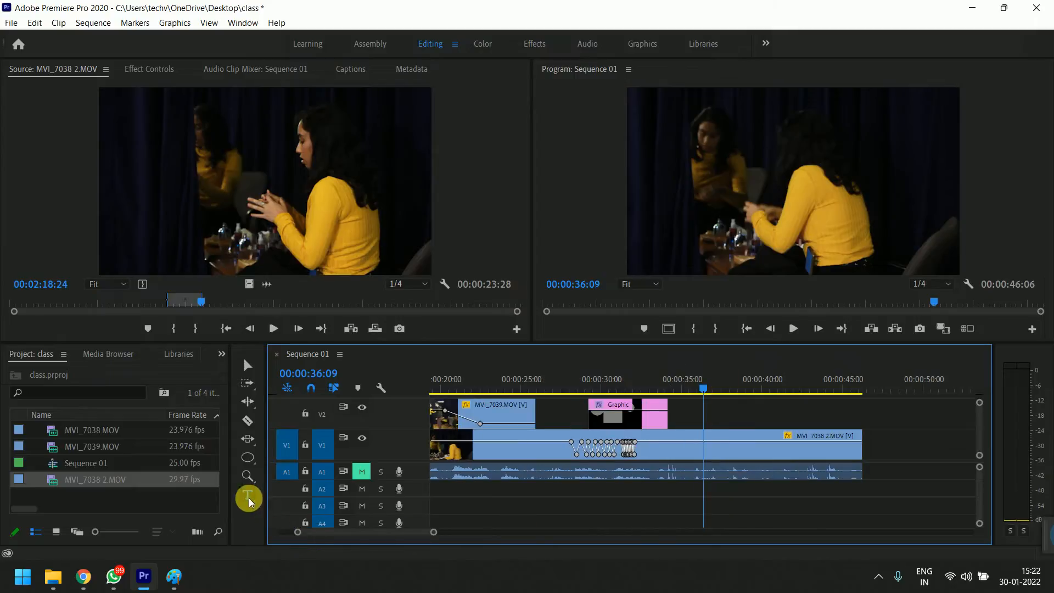
pyautogui.click(727, 173)
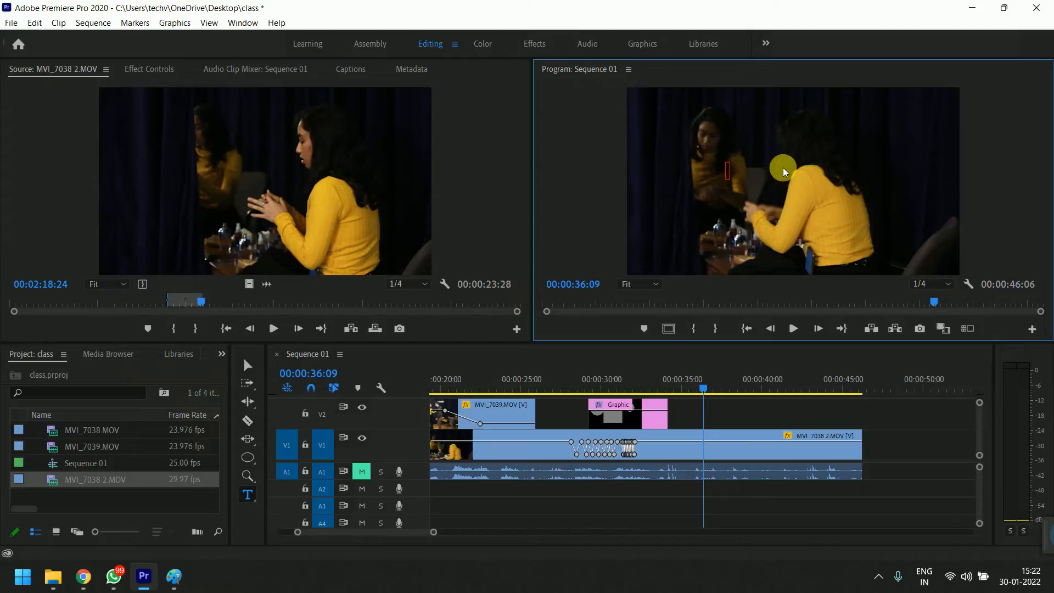
pyautogui.write('TechVidya')
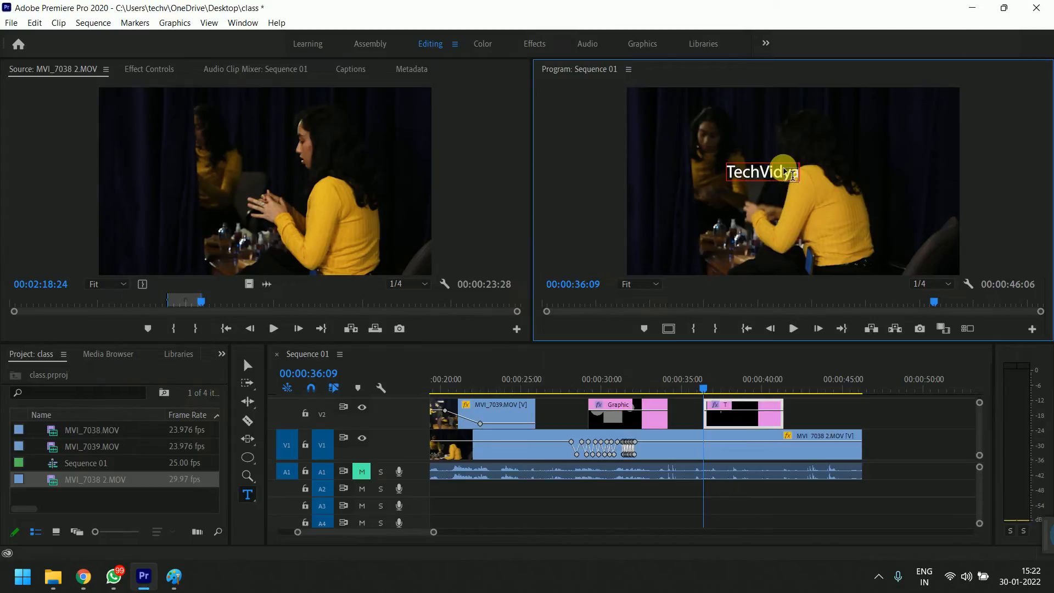
# - Enlarge the TechVidya text with the Selection tool and reposition it near the middle of the frame
pyautogui.click(248, 365)
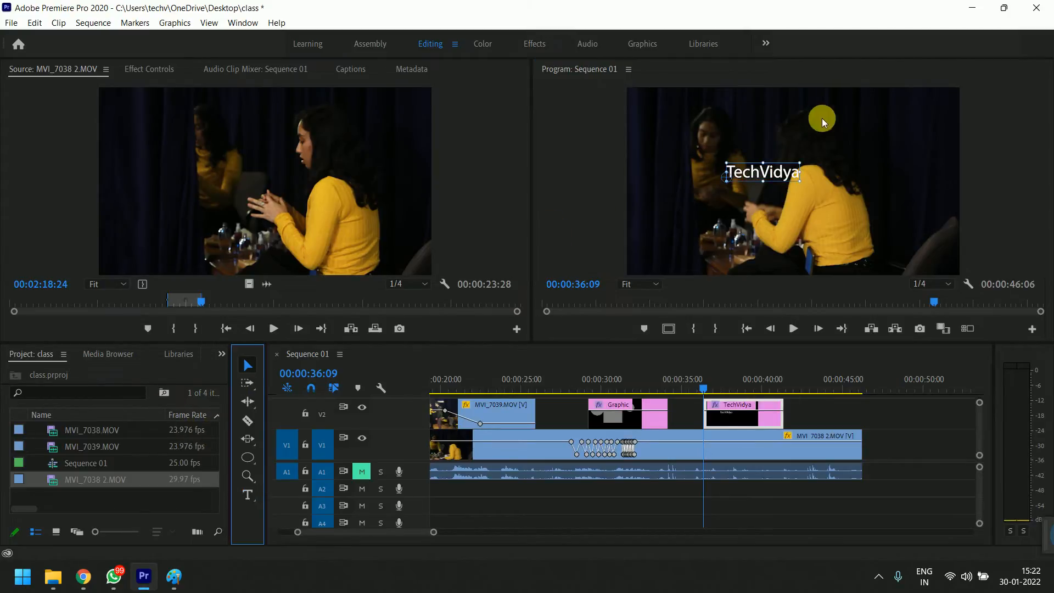
pyautogui.click(792, 171)
pyautogui.moveTo(795, 171); pyautogui.dragTo(904, 206)
pyautogui.moveTo(850, 176); pyautogui.dragTo(792, 154)
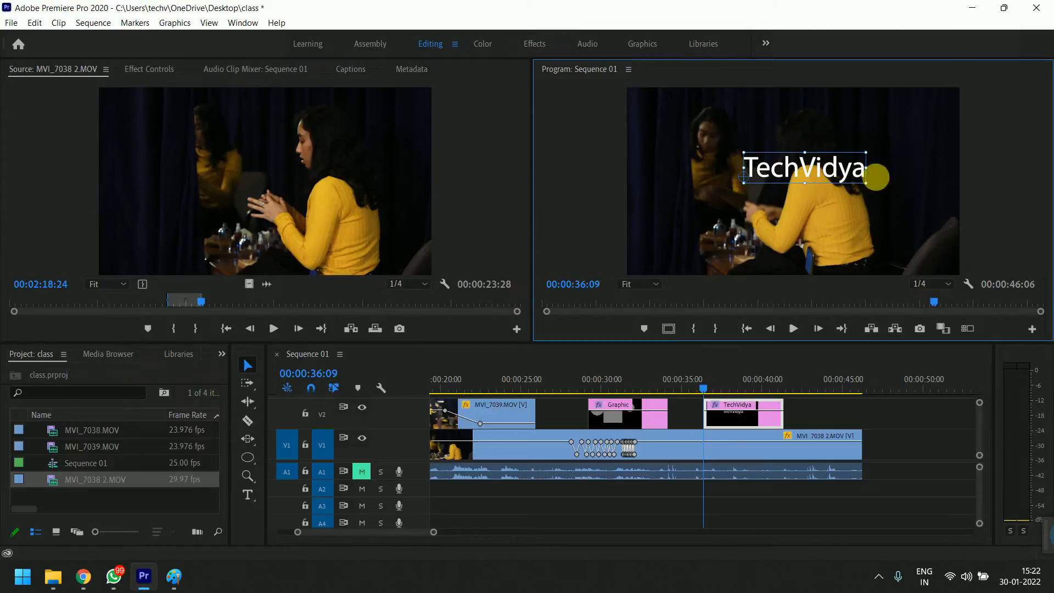
# - Open the TechVidya text's source settings and set its font style to Light and its size to 147
pyautogui.click(149, 69)
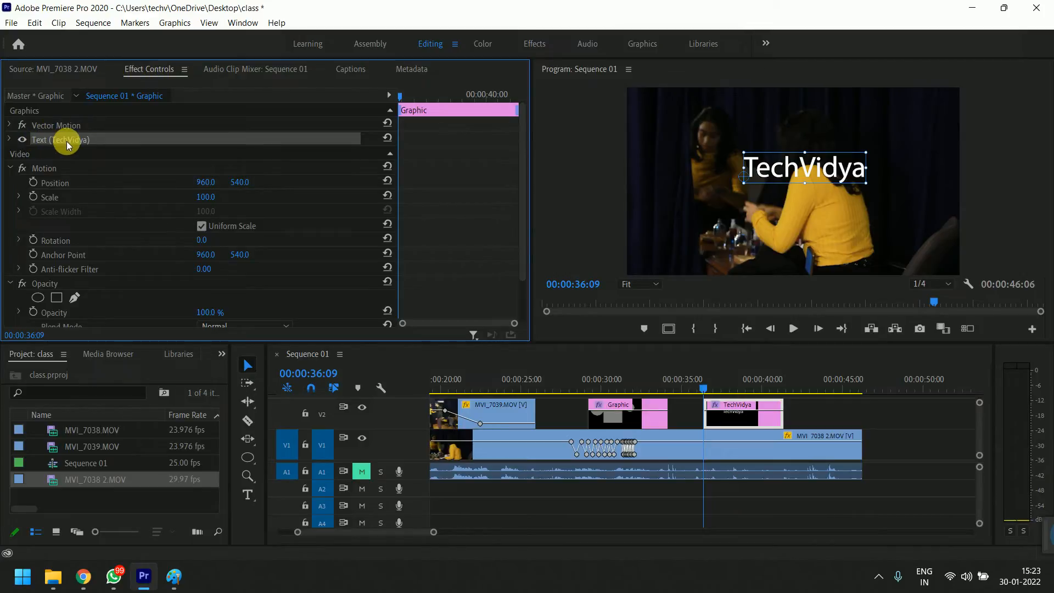
pyautogui.click(10, 140)
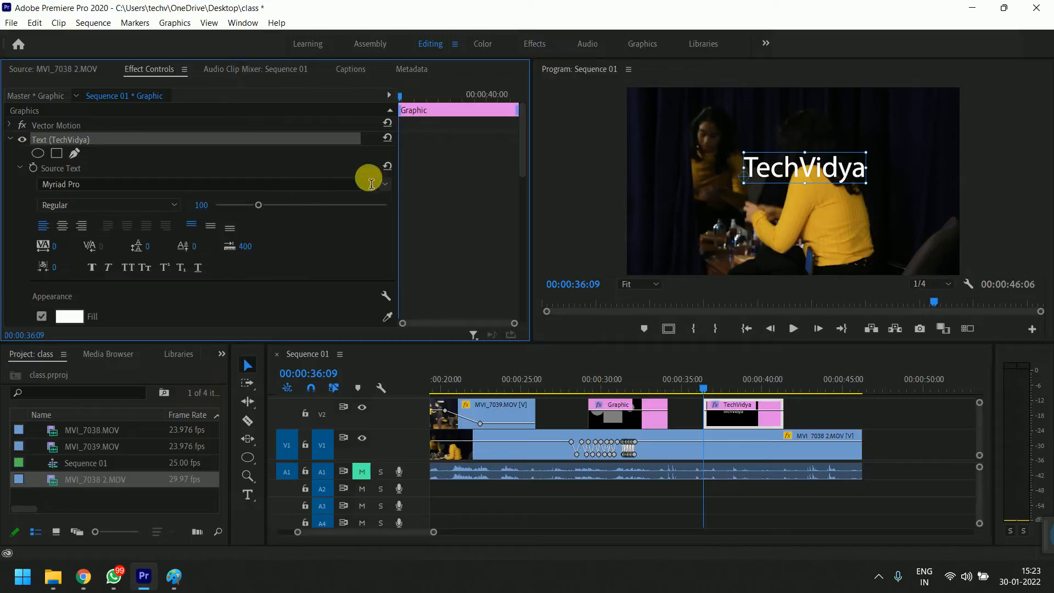
pyautogui.click(387, 187)
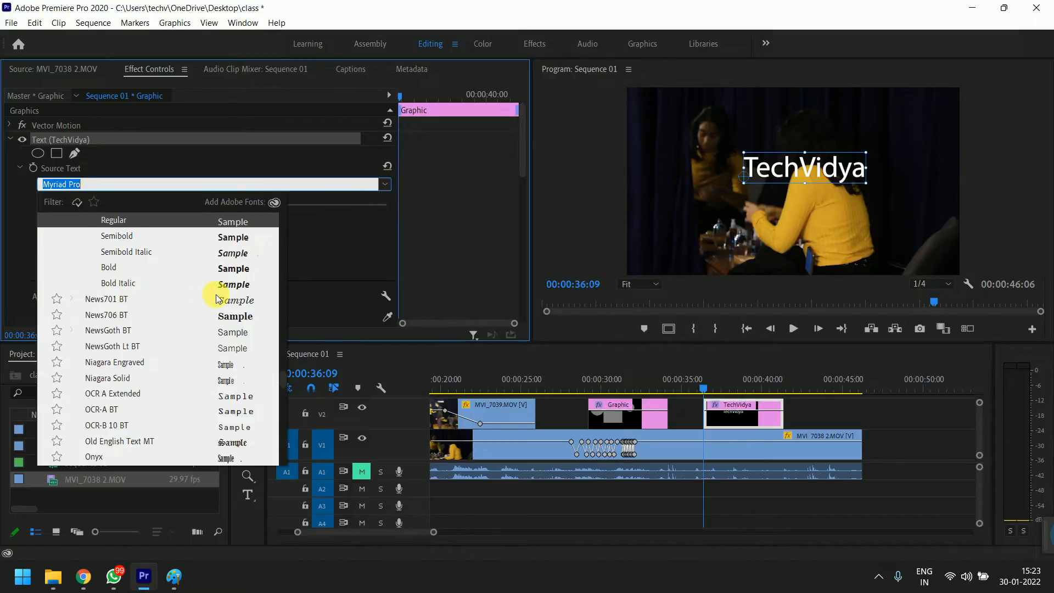
pyautogui.click(235, 290)
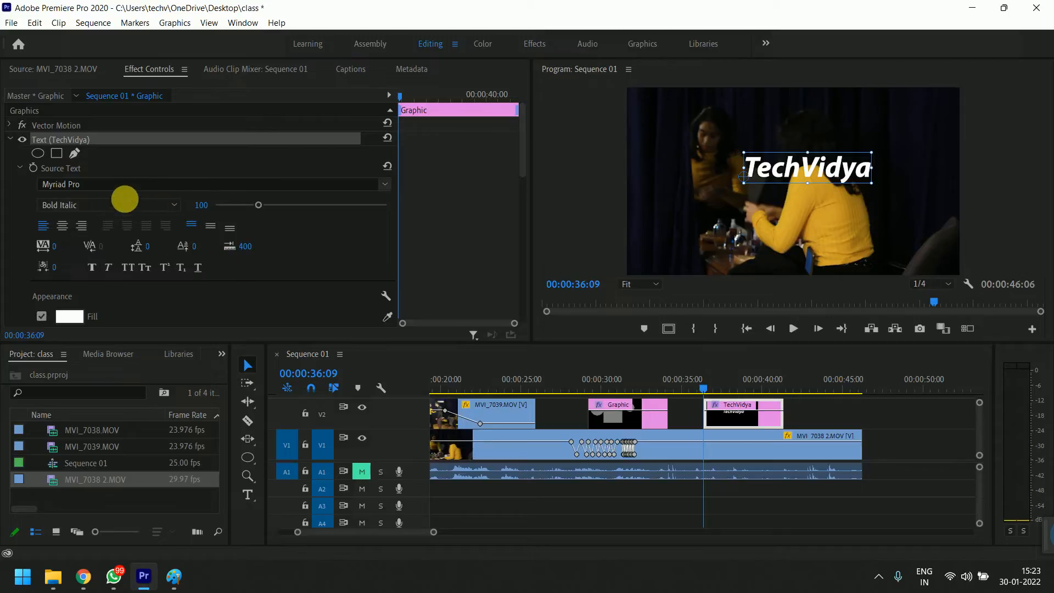
pyautogui.click(123, 206)
pyautogui.click(121, 279)
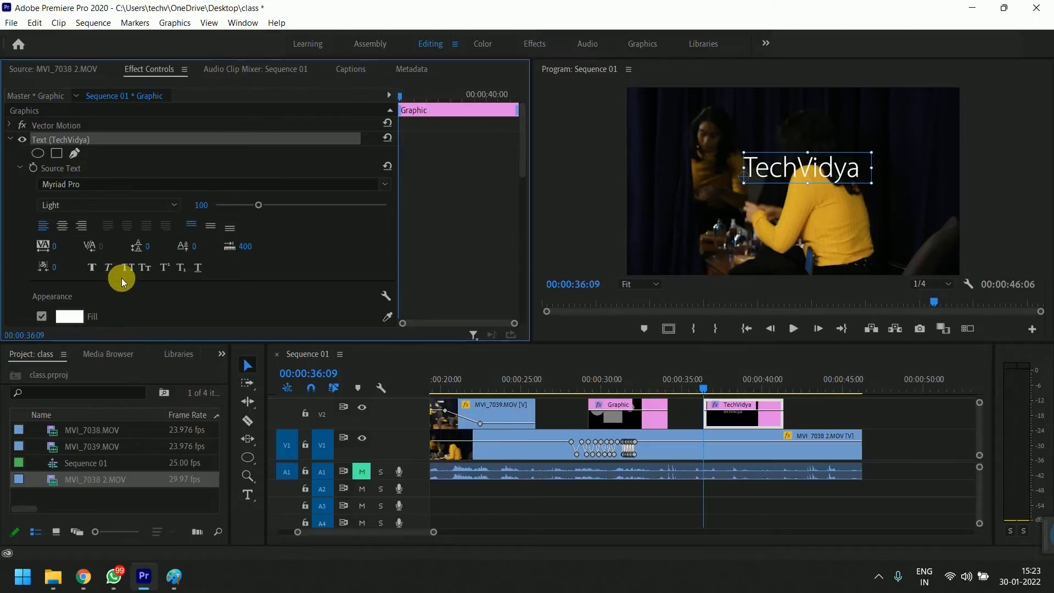
pyautogui.moveTo(263, 206); pyautogui.dragTo(279, 206)
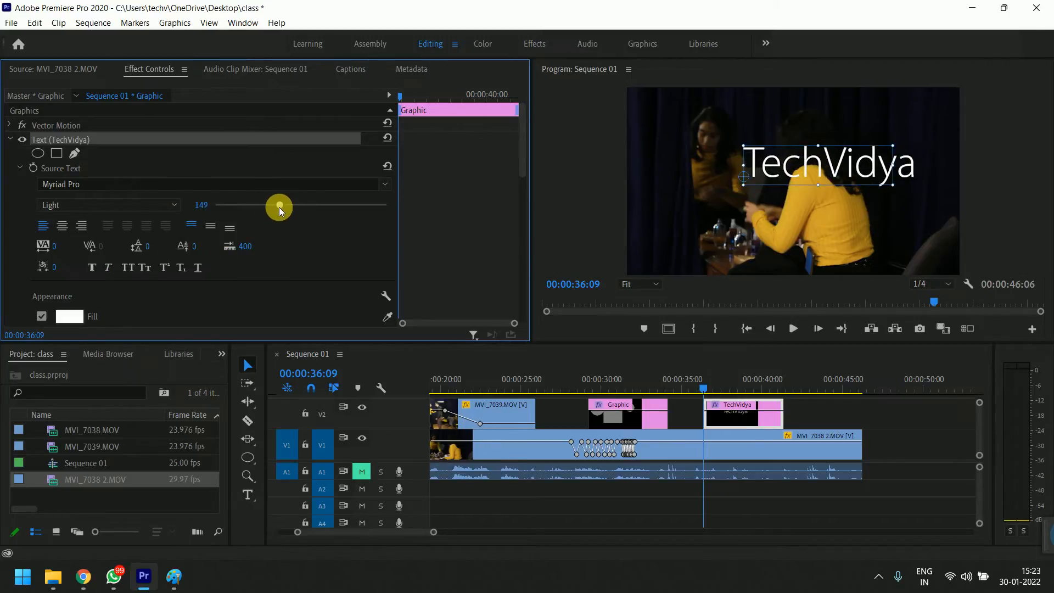
# - Try the paragraph alignments on the TechVidya text, settle on center alignment, and apply faux bold
pyautogui.click(67, 222)
pyautogui.click(81, 223)
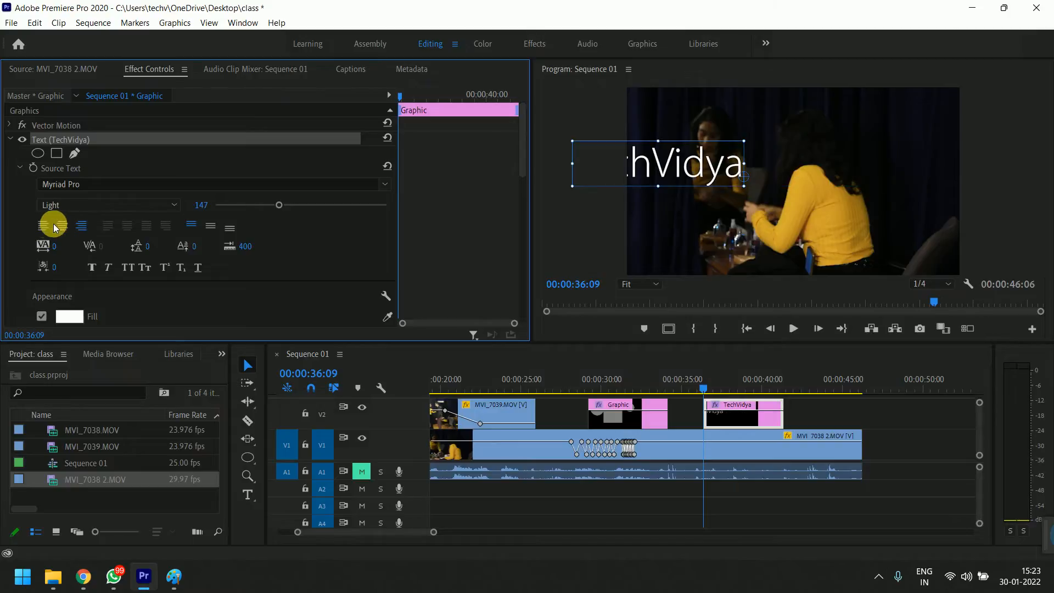
pyautogui.click(44, 225)
pyautogui.click(64, 226)
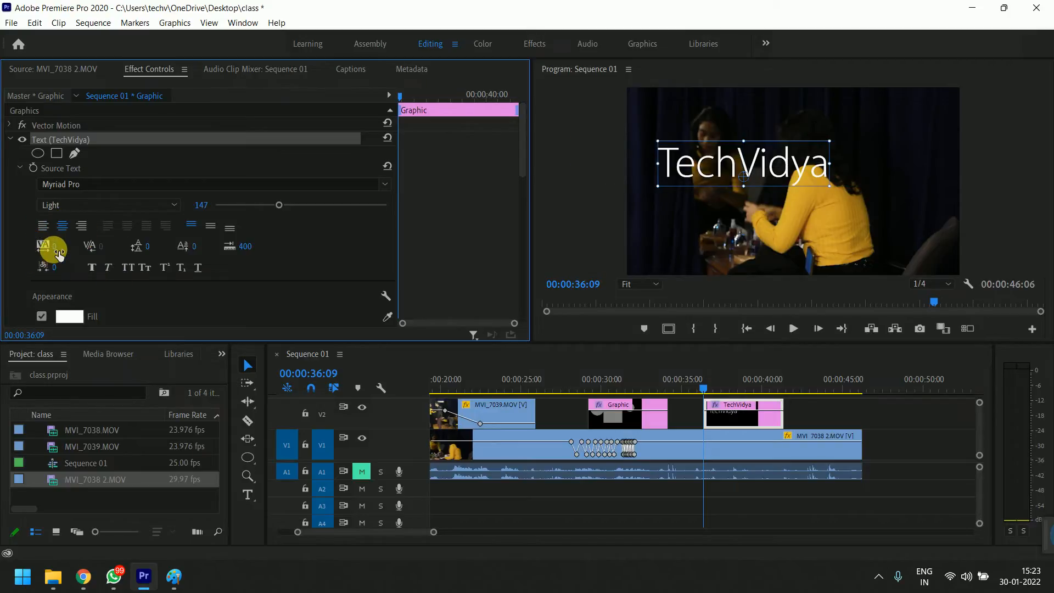
pyautogui.click(89, 270)
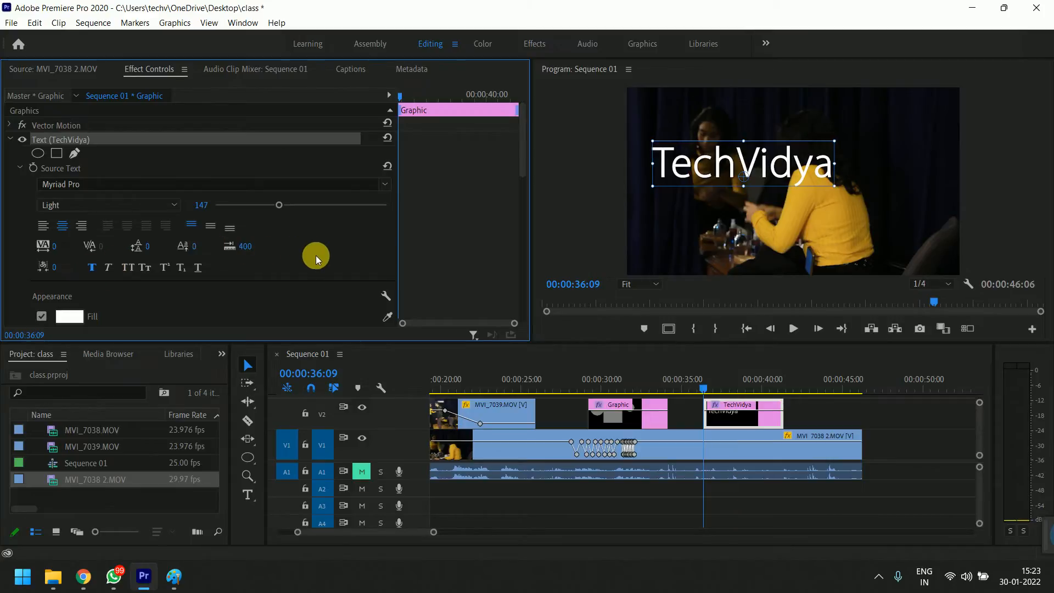
# - Change the TechVidya text's fill color to dark red
pyautogui.scroll(-2, 315, 255)
pyautogui.click(71, 262)
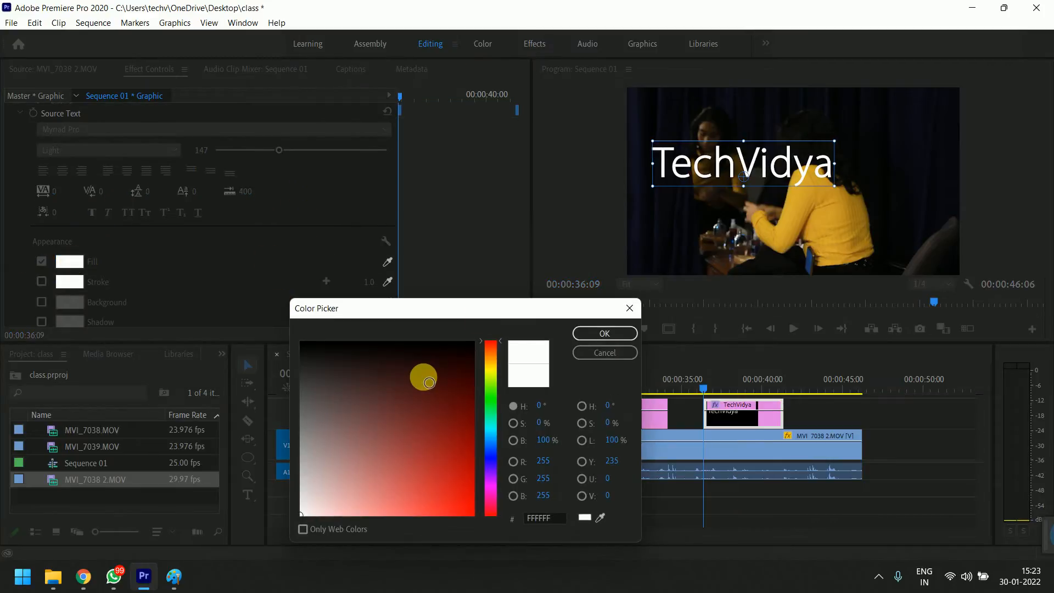
pyautogui.click(597, 334)
# - Enable a white stroke on the TechVidya text and set its width to 12.0
pyautogui.click(41, 281)
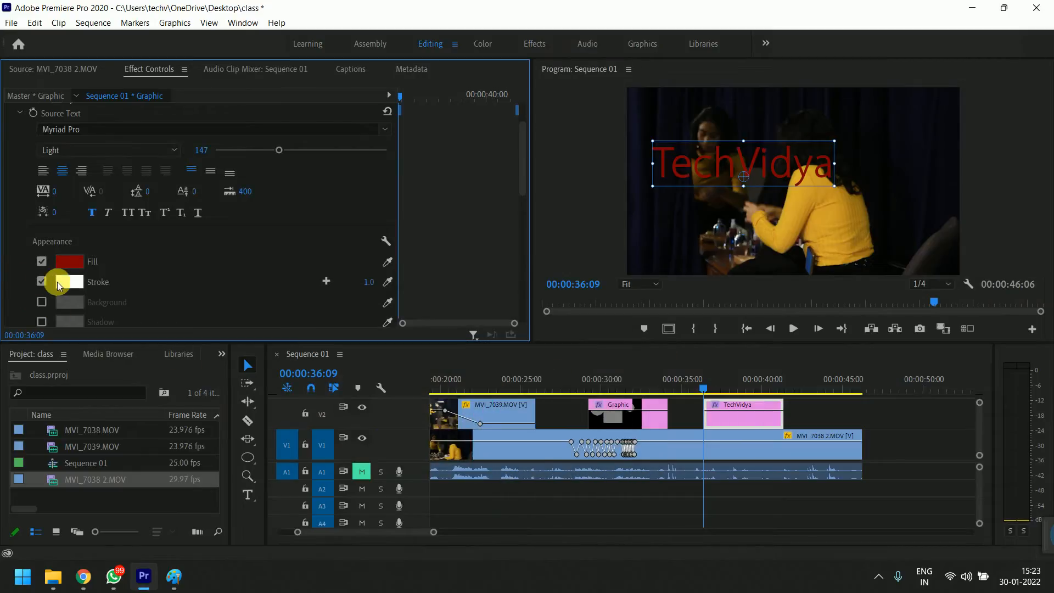
pyautogui.click(69, 282)
pyautogui.click(601, 333)
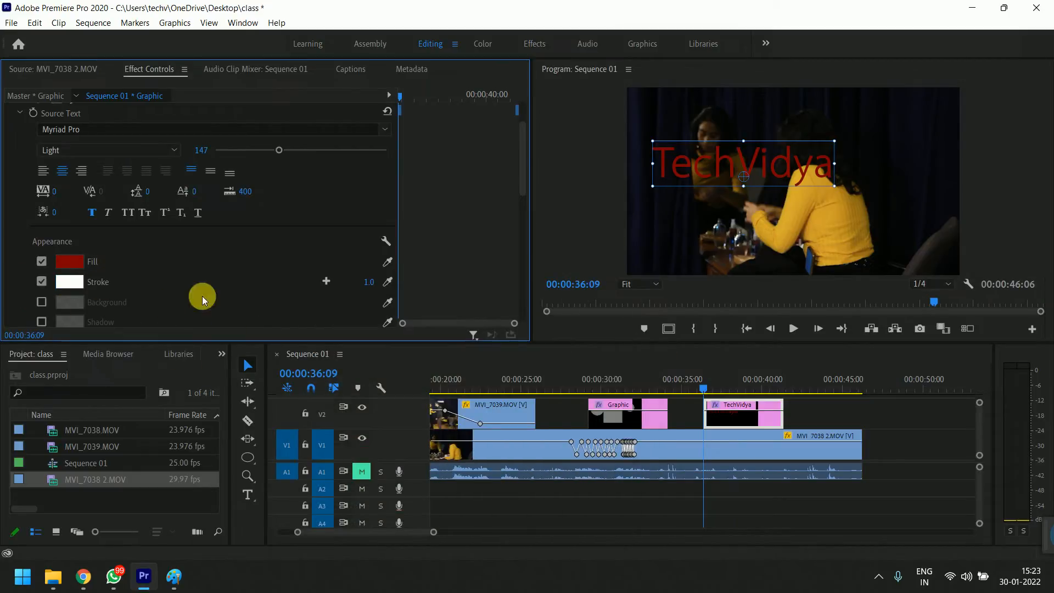
pyautogui.scroll(-2, 429, 255)
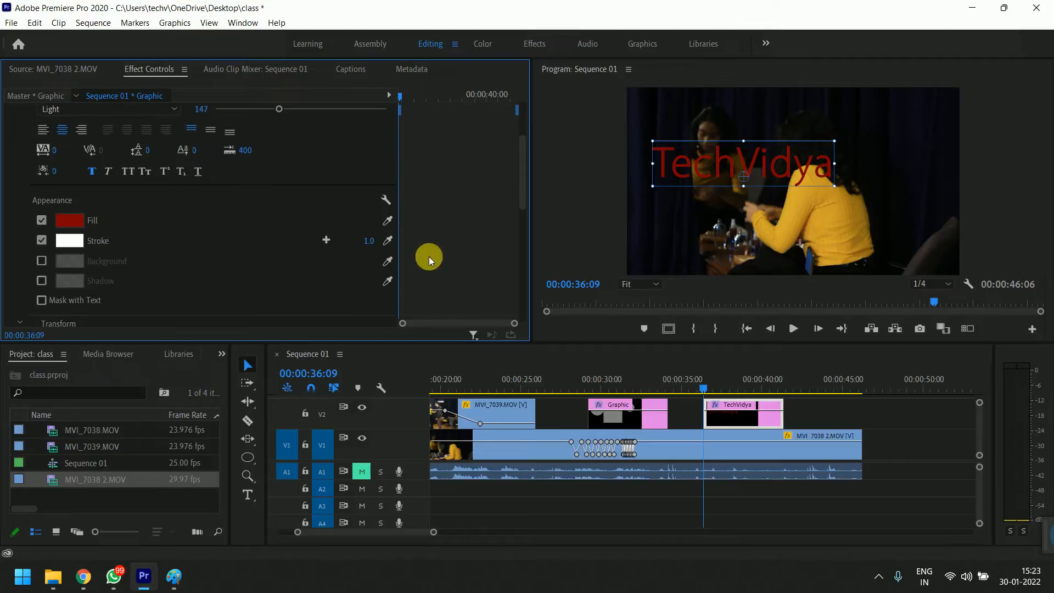
pyautogui.moveTo(373, 242); pyautogui.dragTo(379, 242)
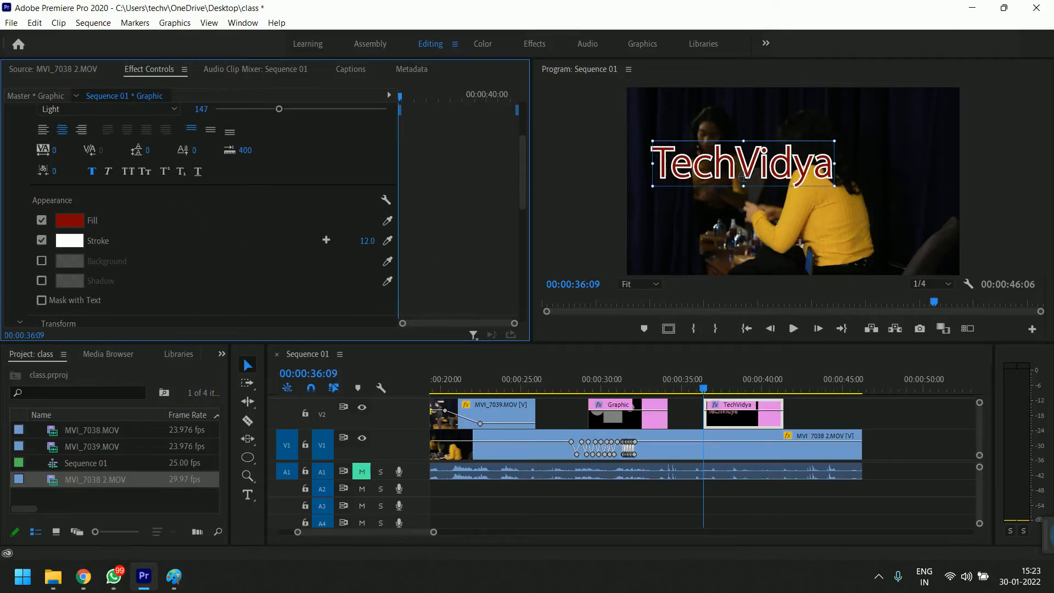
# - Review the text's transform properties and the File options for creating new items, including Legacy Title
pyautogui.scroll(-2, 142, 277)
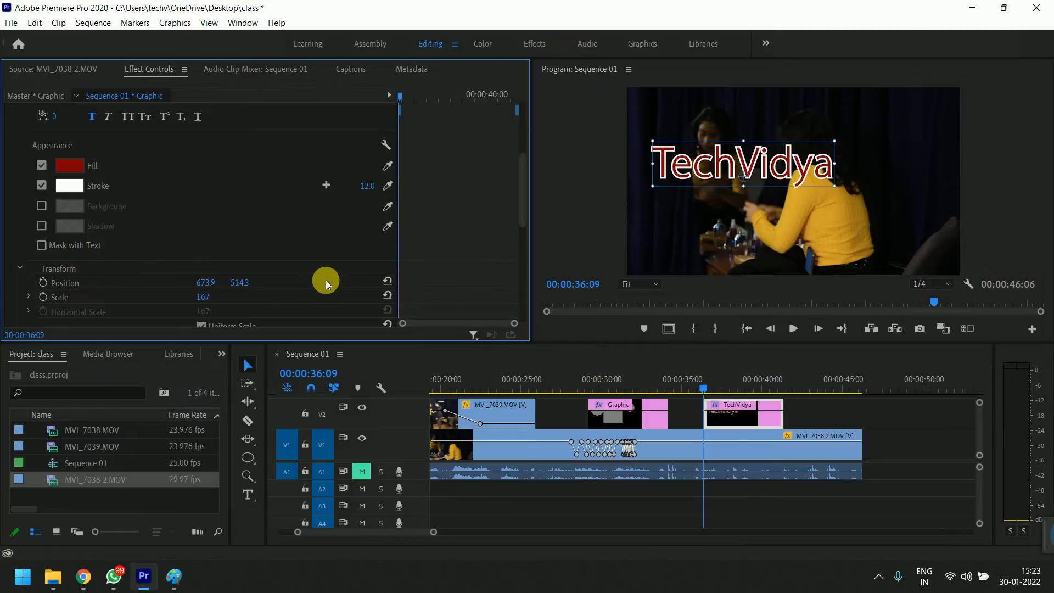
pyautogui.scroll(5, 287, 225)
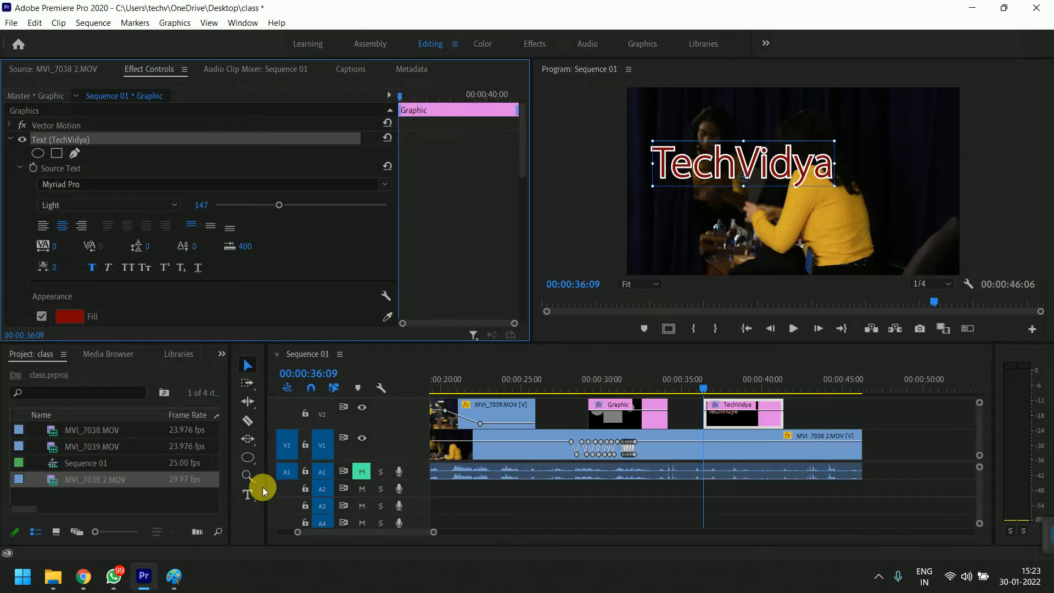
pyautogui.click(12, 23)
pyautogui.moveTo(66, 38)
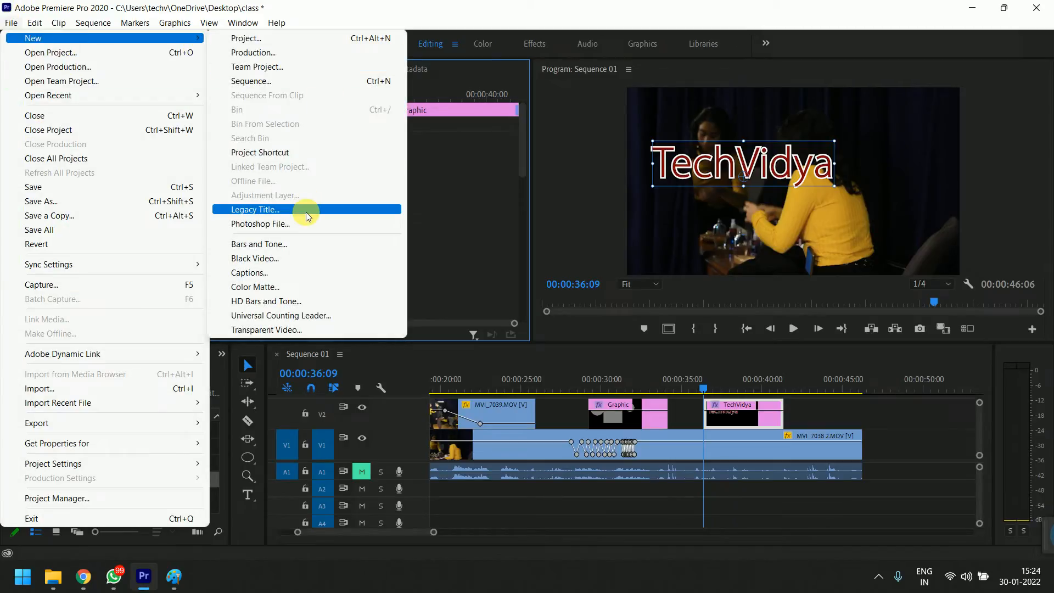
# - Switch to the Google Meet call in Chrome and toggle the microphone
pyautogui.click(80, 586)
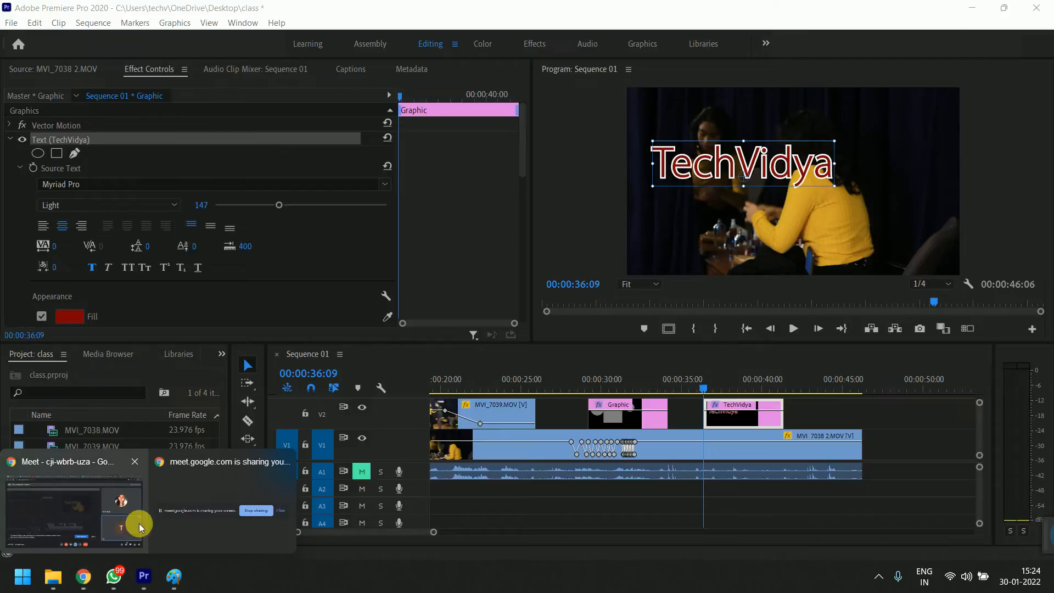
pyautogui.click(110, 494)
pyautogui.click(430, 539)
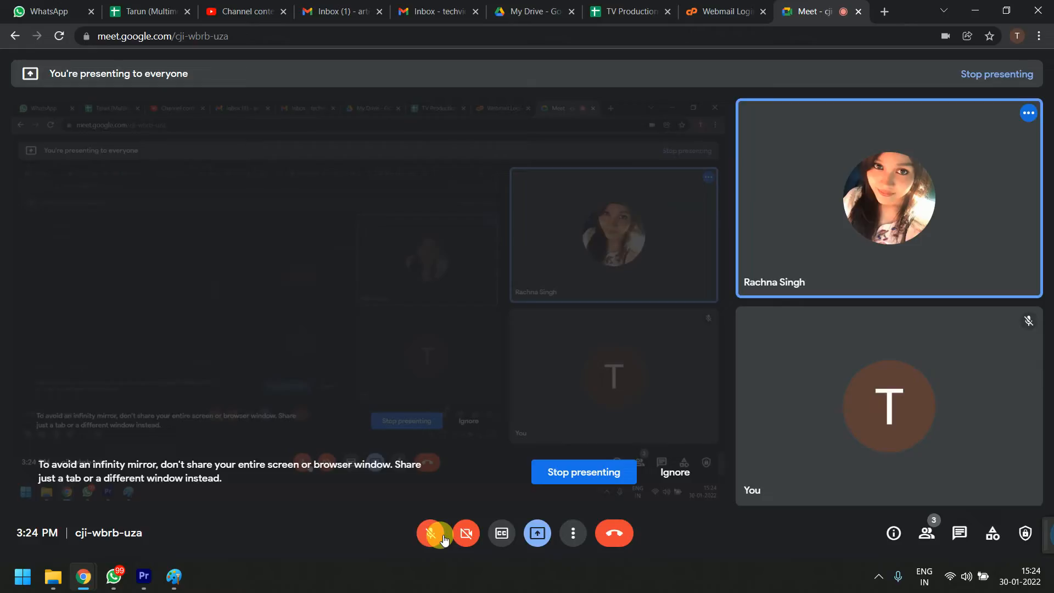
# - Open the SAP counsellor's chat in WhatsApp, view the forwarded payment screenshot, and reply "recevied"
pyautogui.moveTo(171, 583)
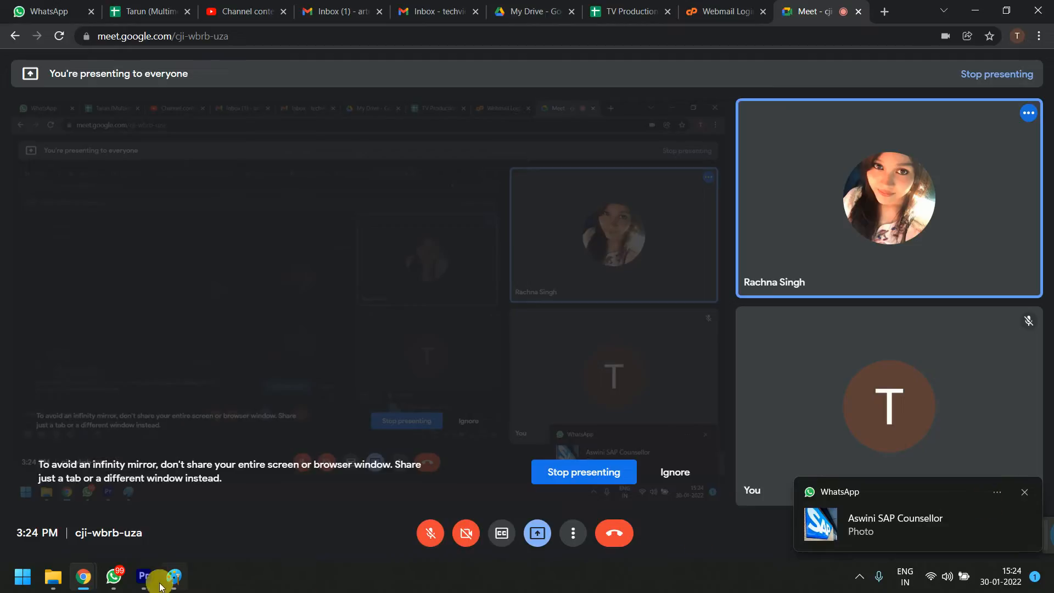
pyautogui.click(163, 475)
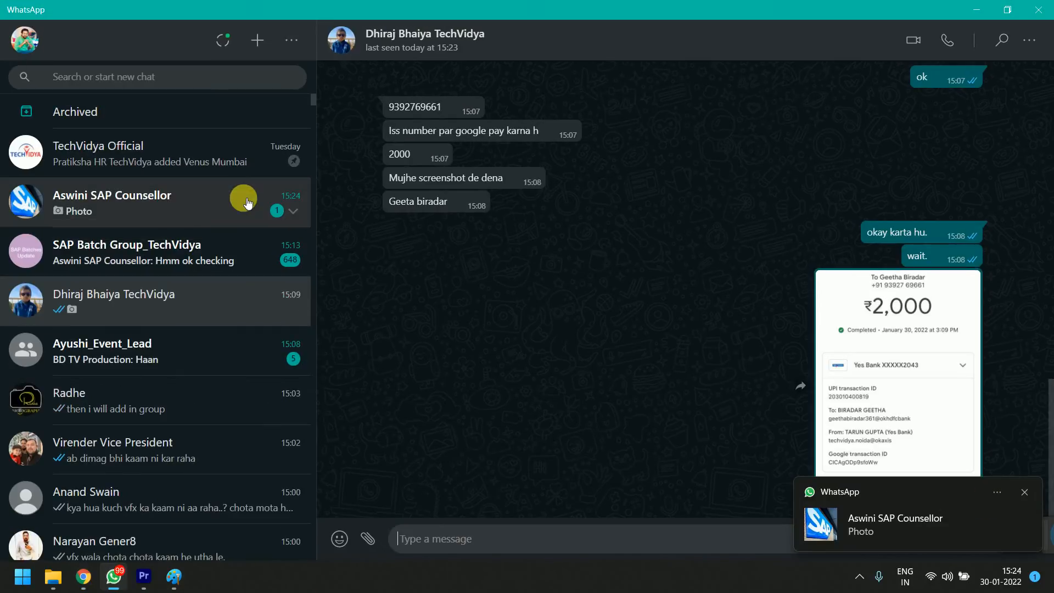
pyautogui.click(176, 218)
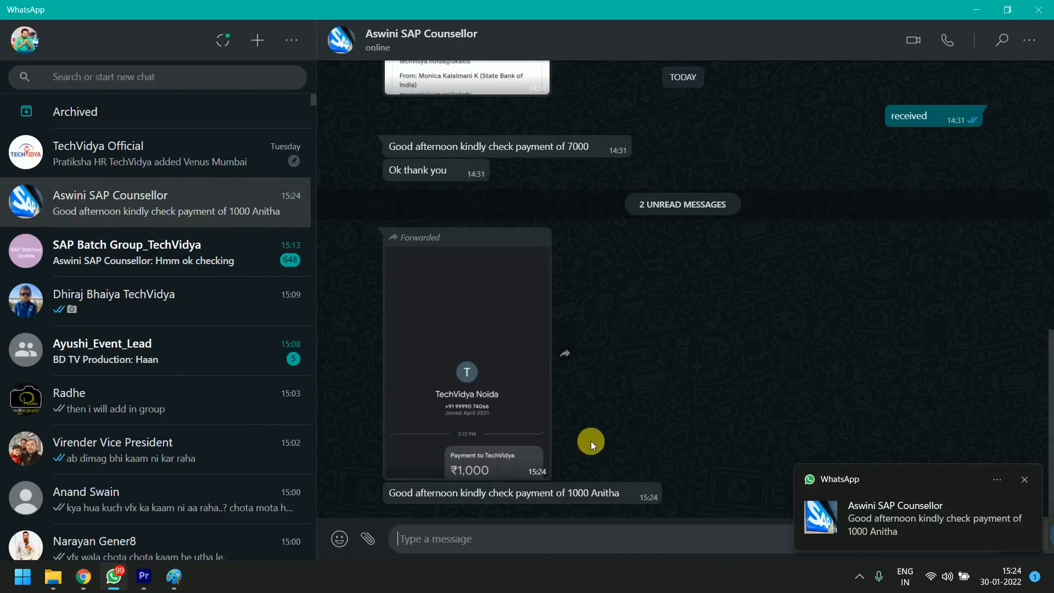
pyautogui.click(510, 423)
pyautogui.click(569, 371)
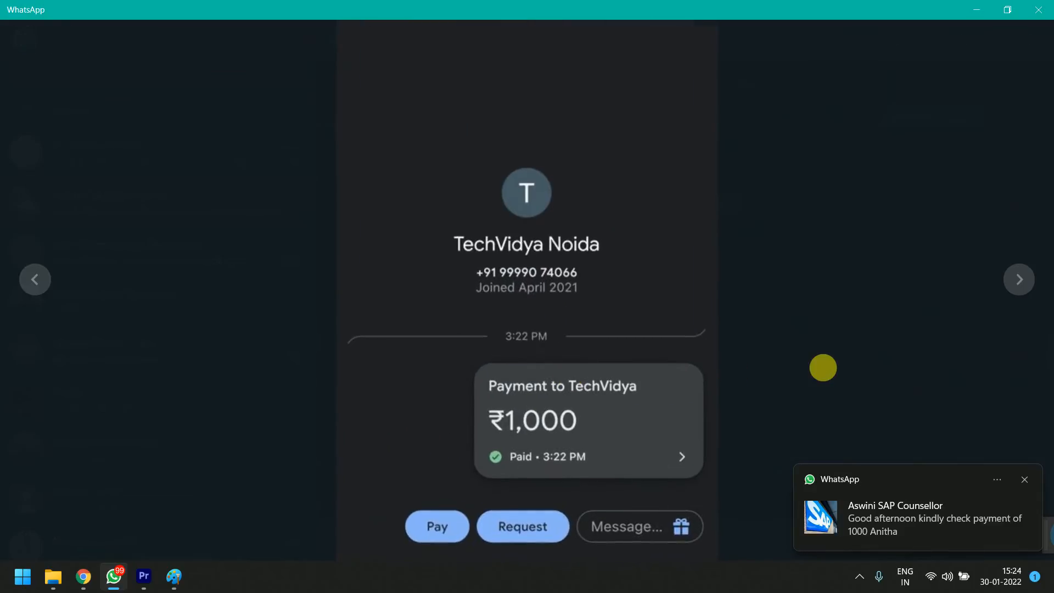
pyautogui.click(822, 367)
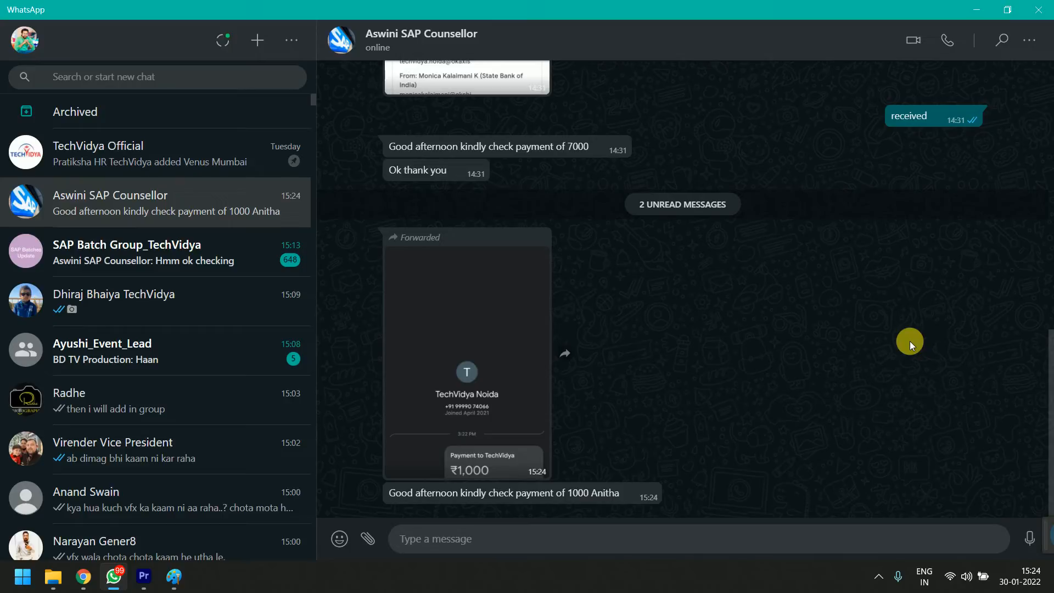
pyautogui.write('received')
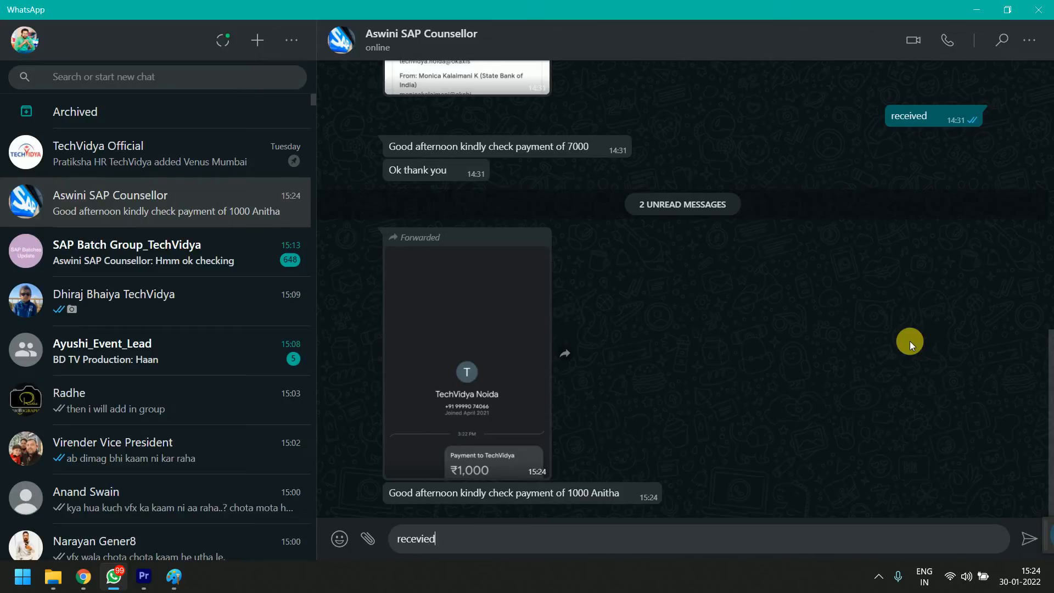
pyautogui.press('Return')
# - Return from WhatsApp to the Google Meet call and change the microphone's mute state
pyautogui.hotkey('alt', 'Tab')
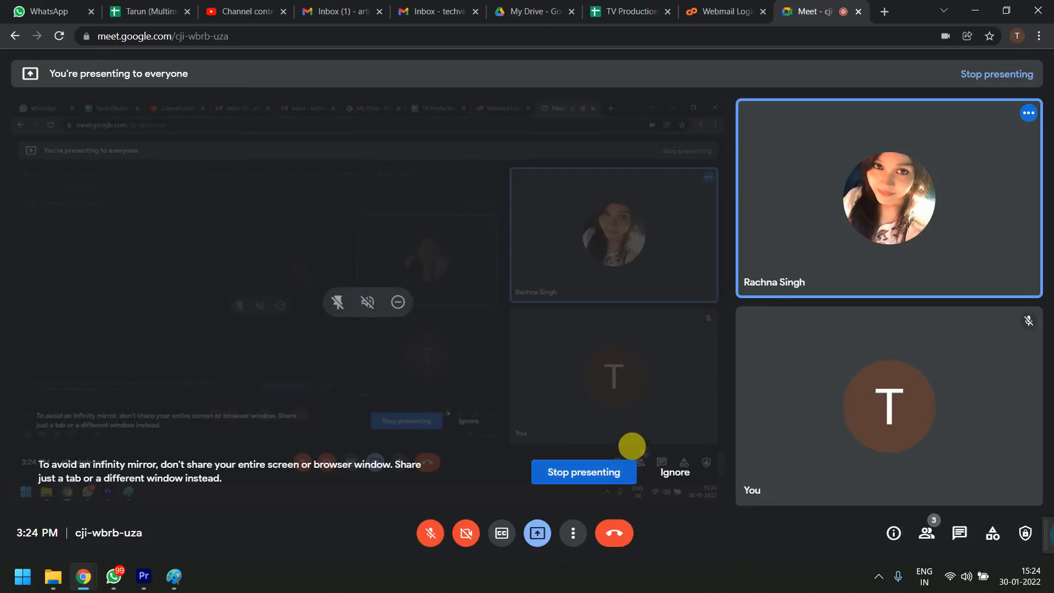
pyautogui.click(425, 530)
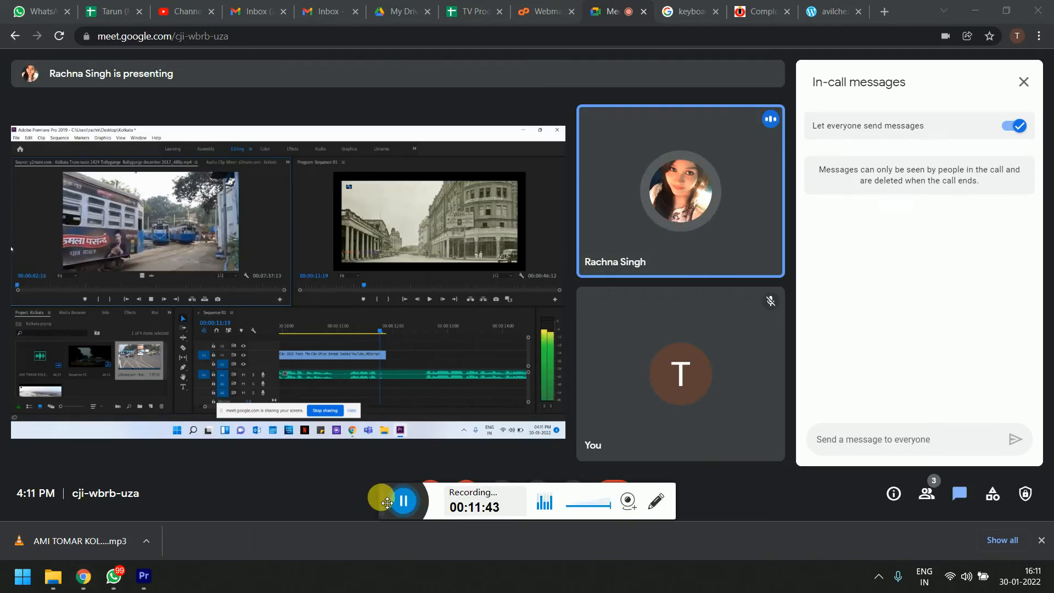
pyautogui.click(444, 489)
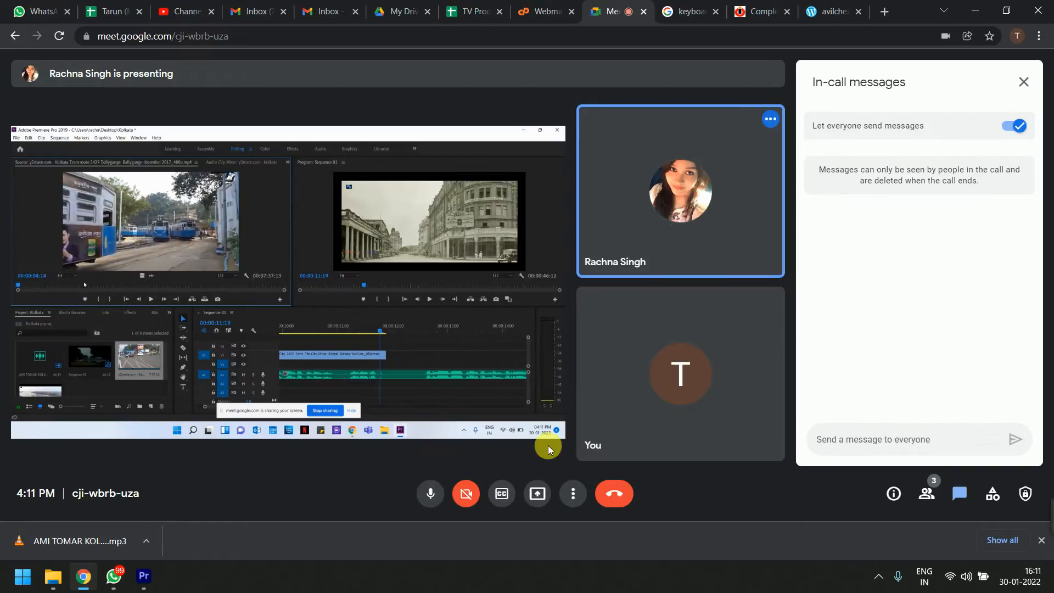
pyautogui.click(432, 500)
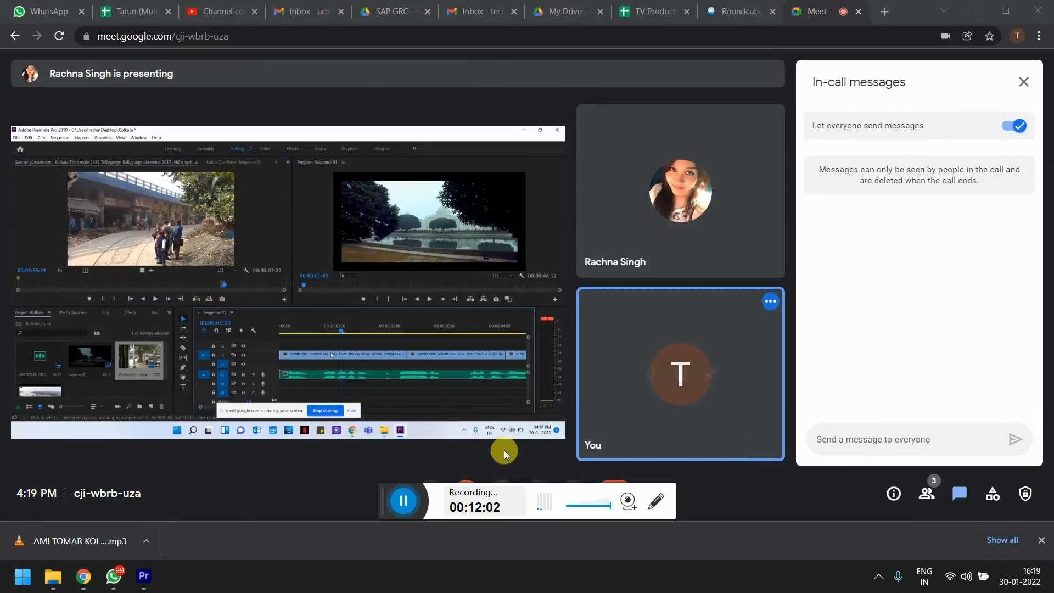
# - Present the entire screen in the Google Meet call, taking over from the current presenter
pyautogui.moveTo(381, 512); pyautogui.dragTo(1053, 524)
pyautogui.click(538, 492)
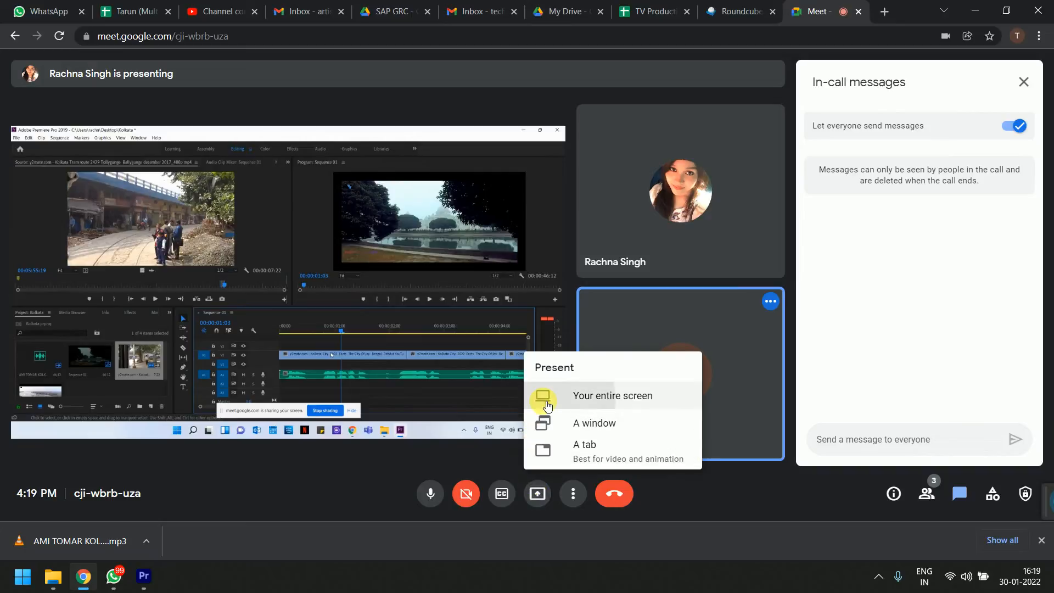
pyautogui.click(546, 398)
pyautogui.click(568, 310)
pyautogui.click(538, 493)
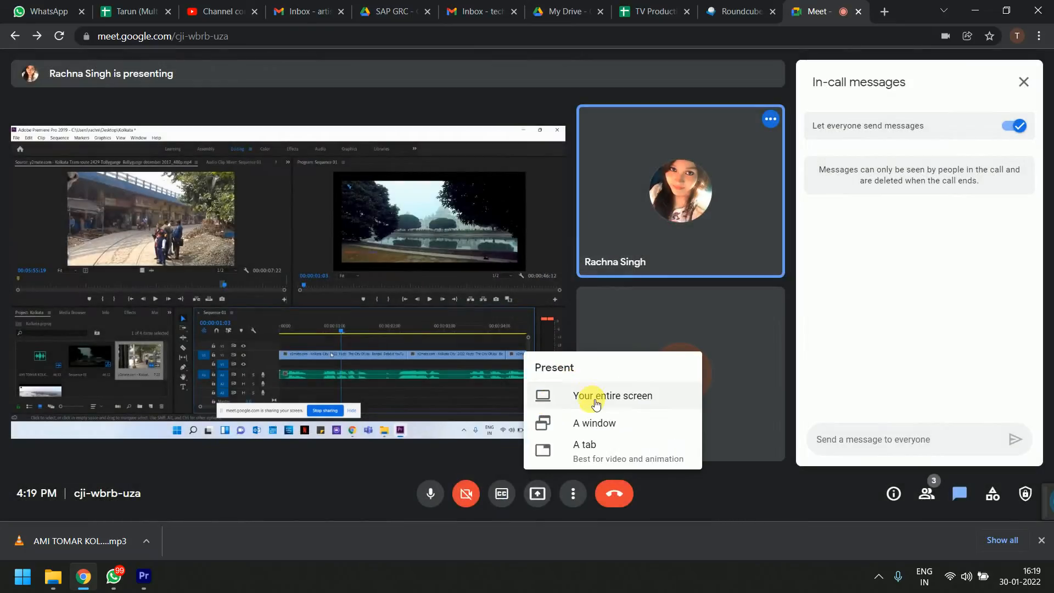
pyautogui.click(593, 395)
pyautogui.click(589, 318)
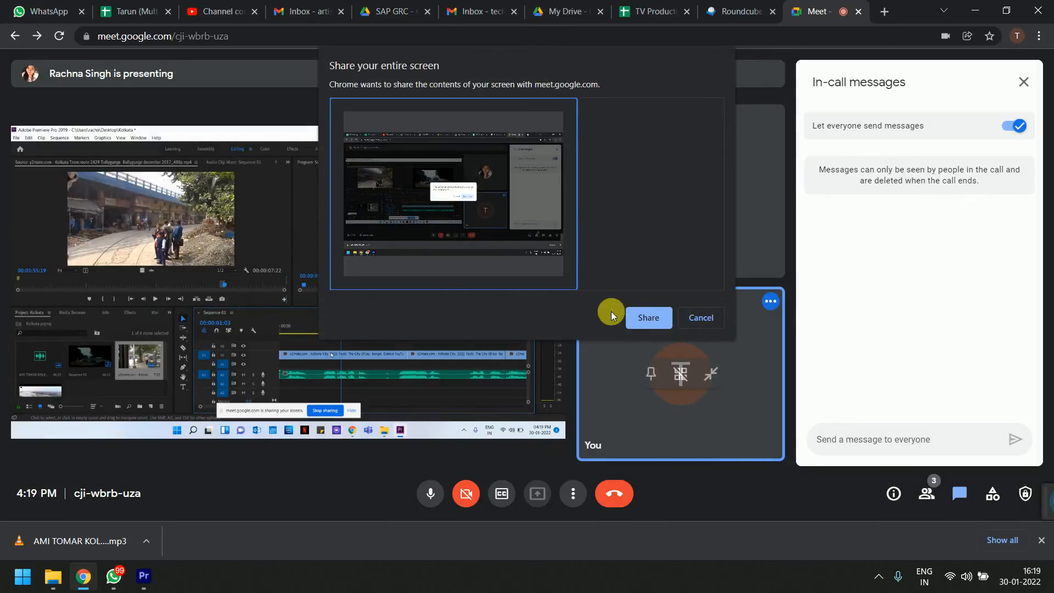
pyautogui.click(649, 312)
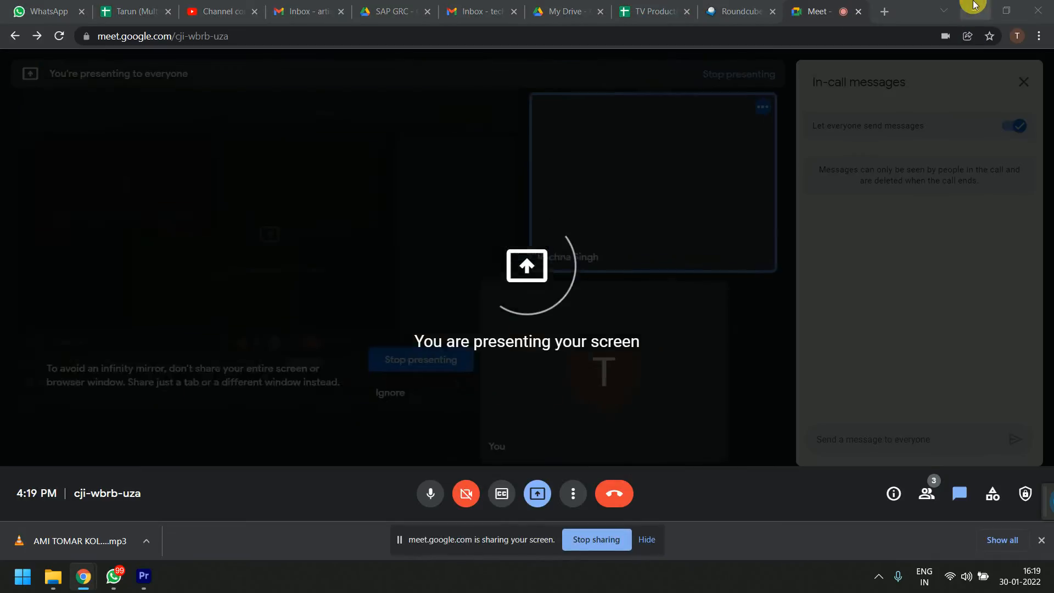
# - Minimize the Chrome and WhatsApp windows to clear the desktop
pyautogui.click(974, 11)
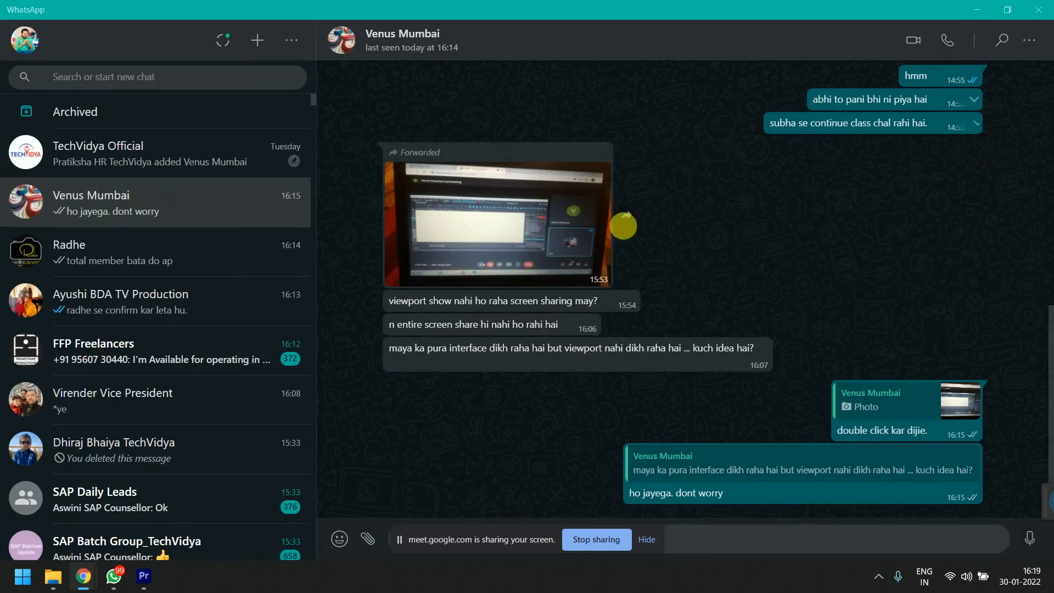
pyautogui.click(976, 10)
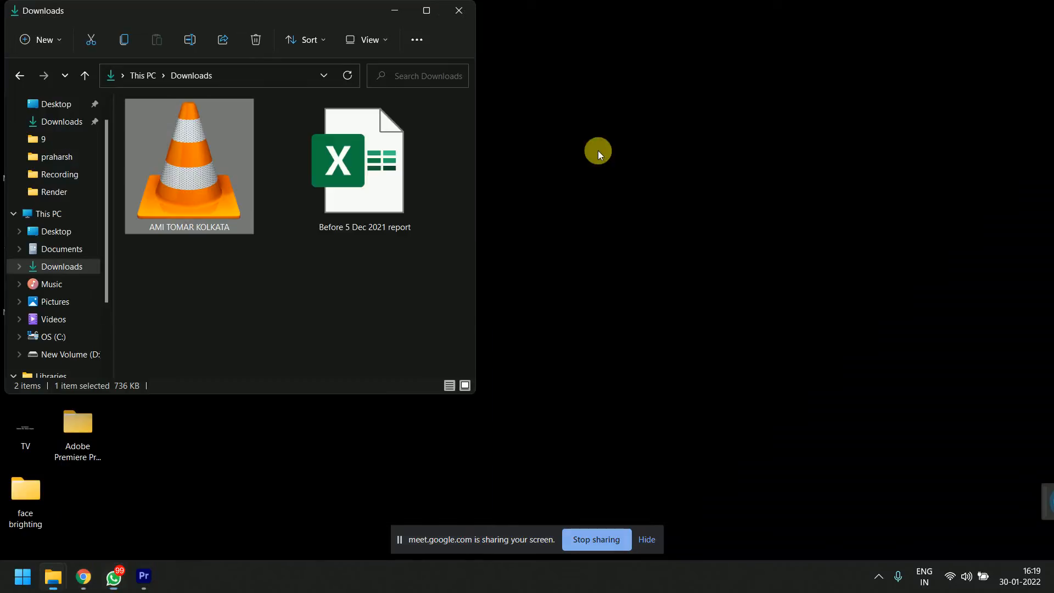
# - Close the Downloads window, switch to Premiere Pro and place the playhead after the clips at 00:00:53:11
pyautogui.click(460, 14)
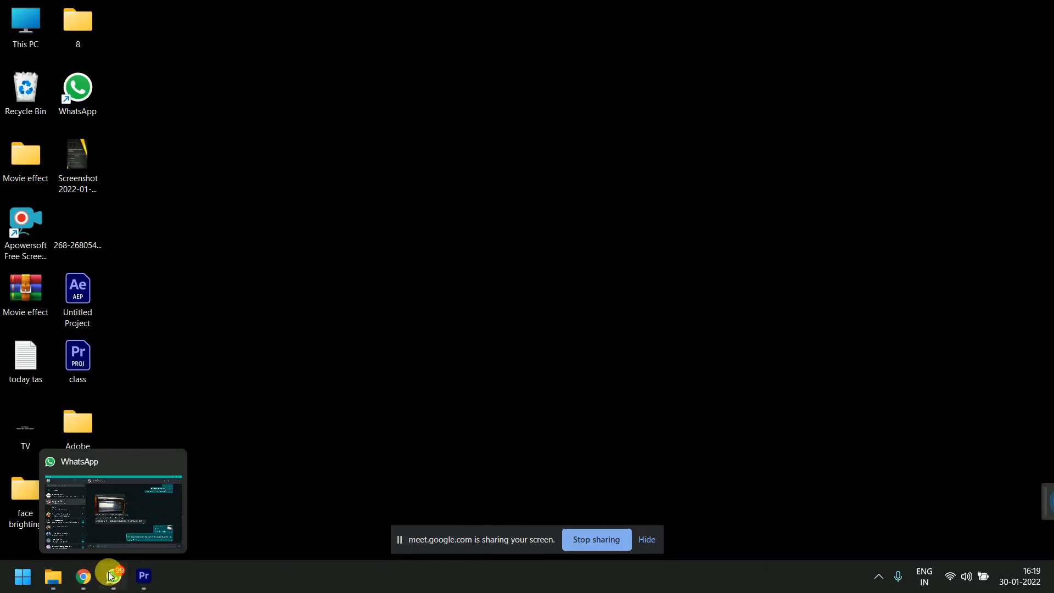
pyautogui.click(145, 574)
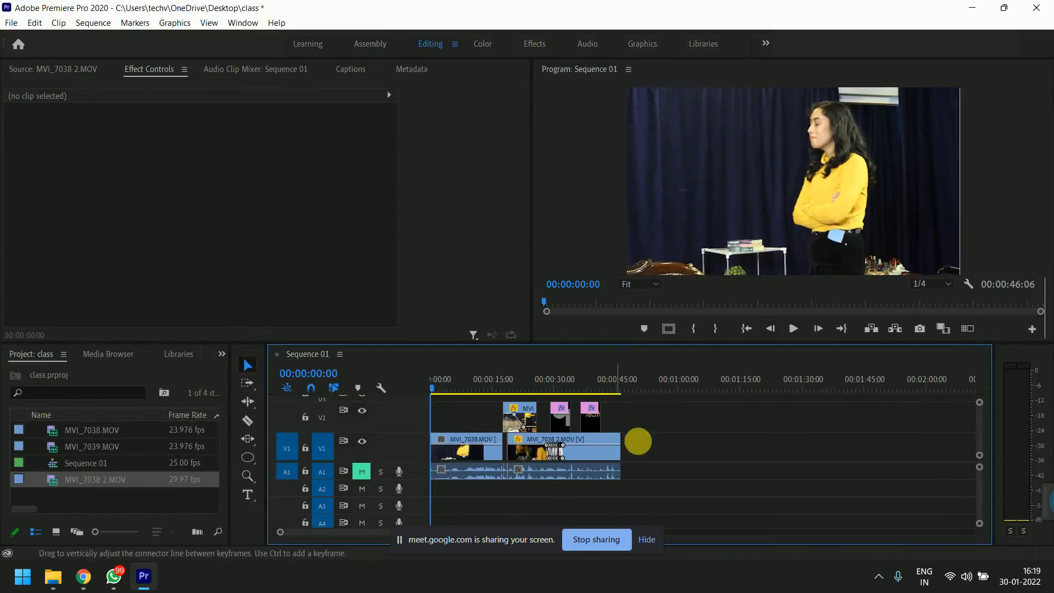
pyautogui.click(652, 384)
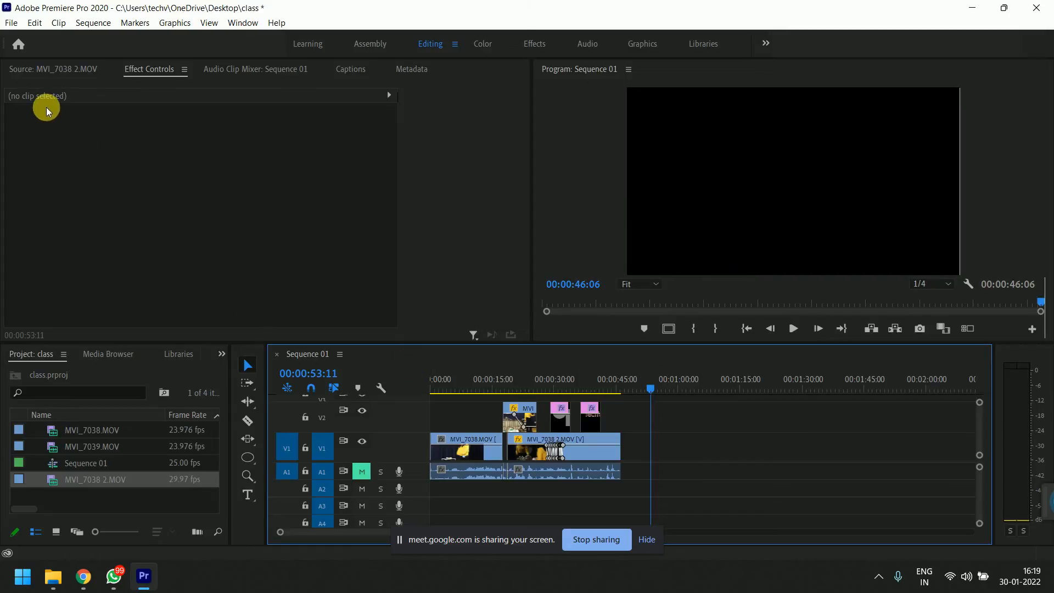
# - Create a new legacy title named "tech" with the default video settings
pyautogui.click(11, 23)
pyautogui.moveTo(25, 39)
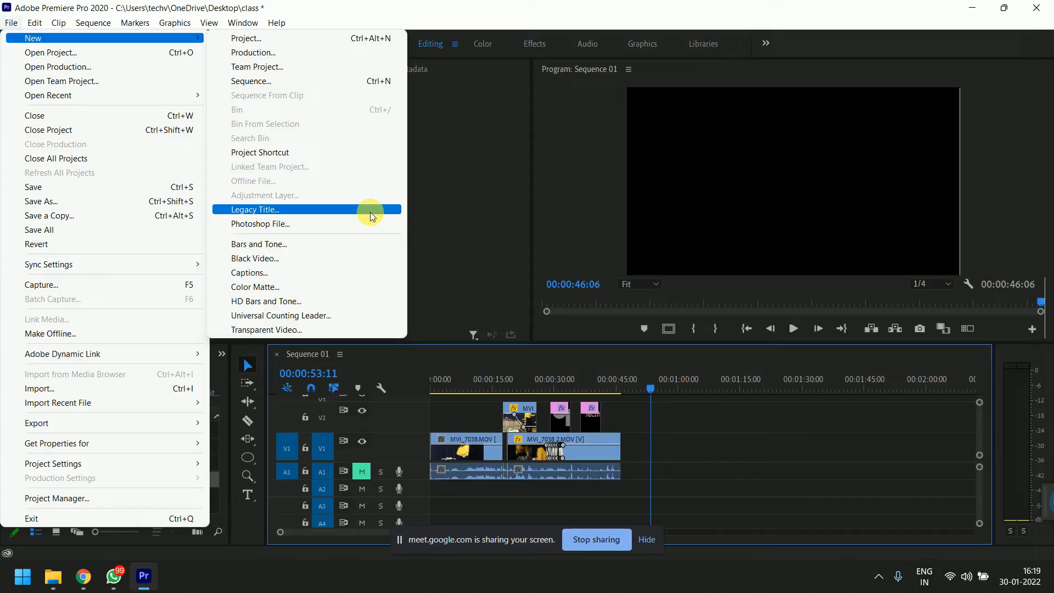
pyautogui.click(370, 215)
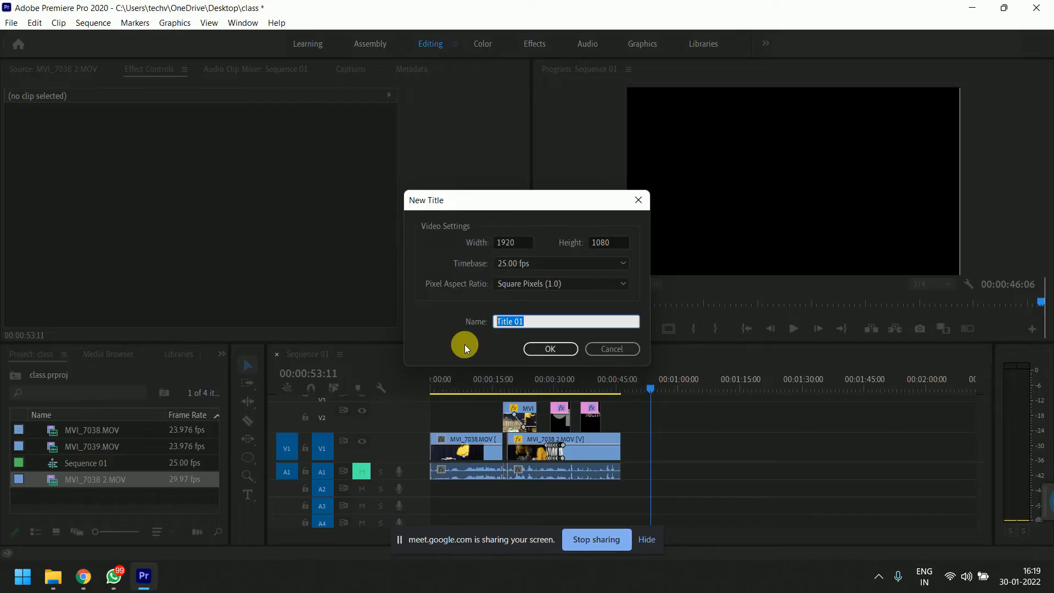
pyautogui.write('tech')
pyautogui.press('Return')
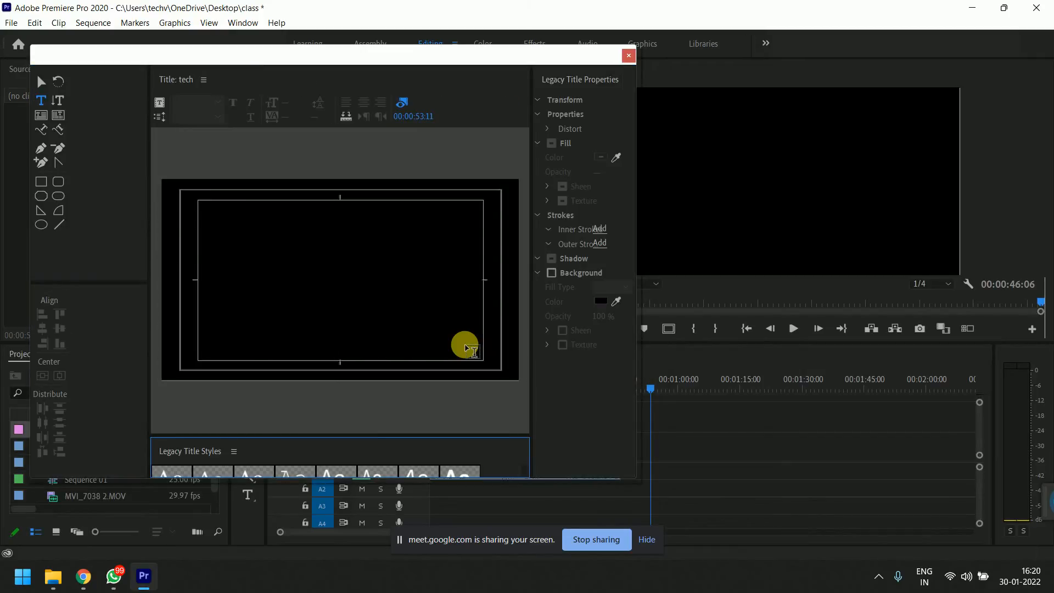
# - Widen the title editor and rearrange its areas so the canvas, title styles and properties are all readable
pyautogui.moveTo(148, 269); pyautogui.dragTo(69, 288)
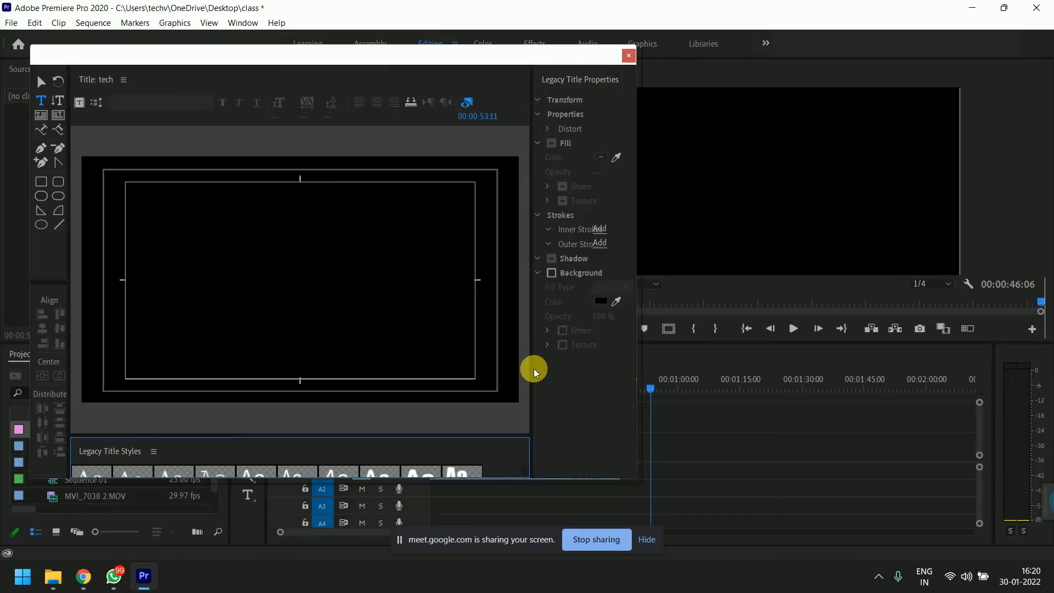
pyautogui.moveTo(489, 433); pyautogui.dragTo(499, 365)
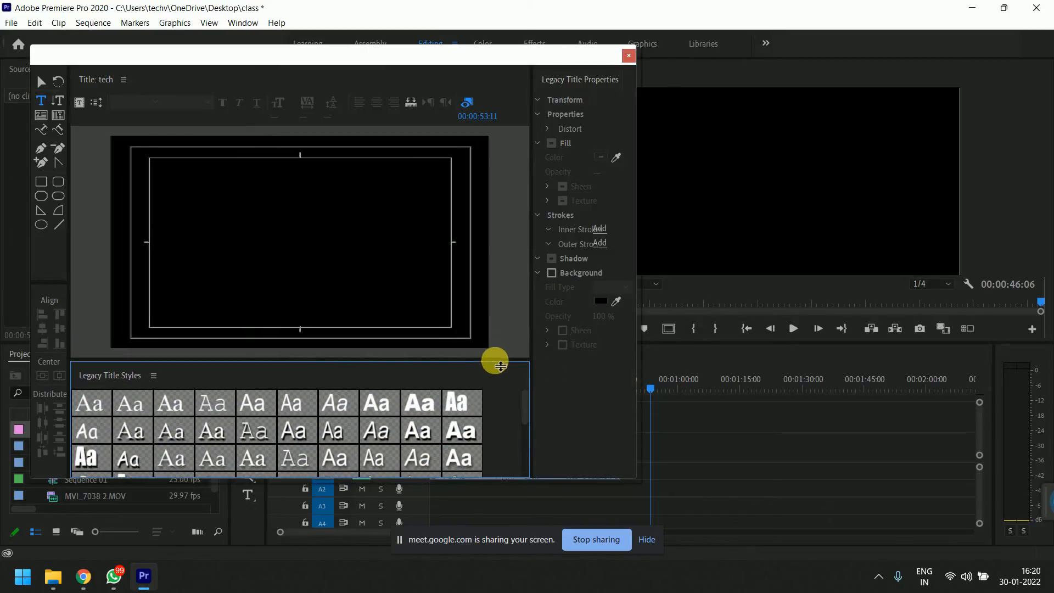
pyautogui.moveTo(635, 355); pyautogui.dragTo(764, 347)
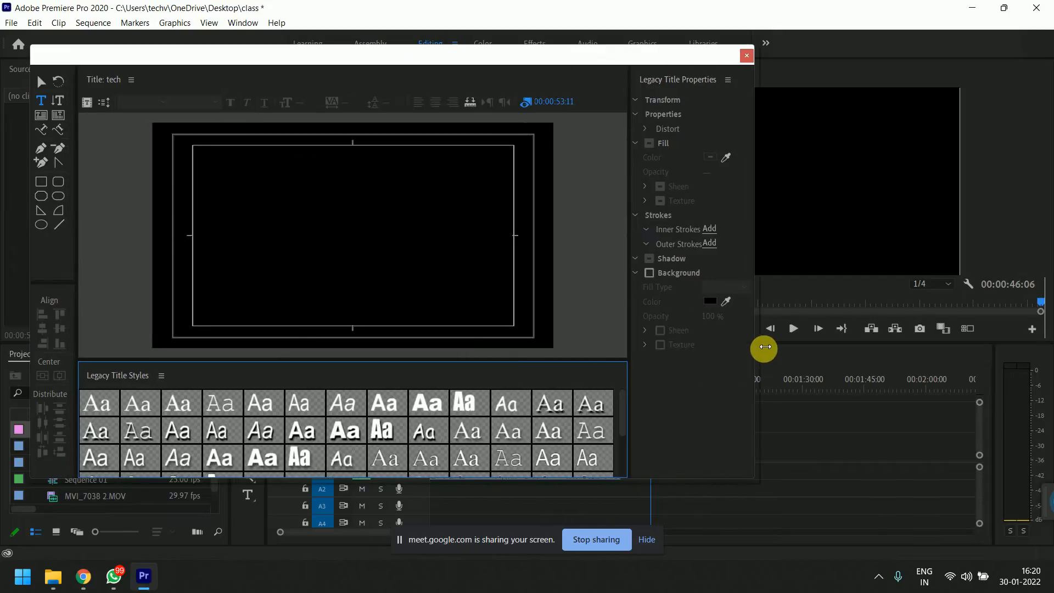
pyautogui.moveTo(630, 279); pyautogui.dragTo(536, 313)
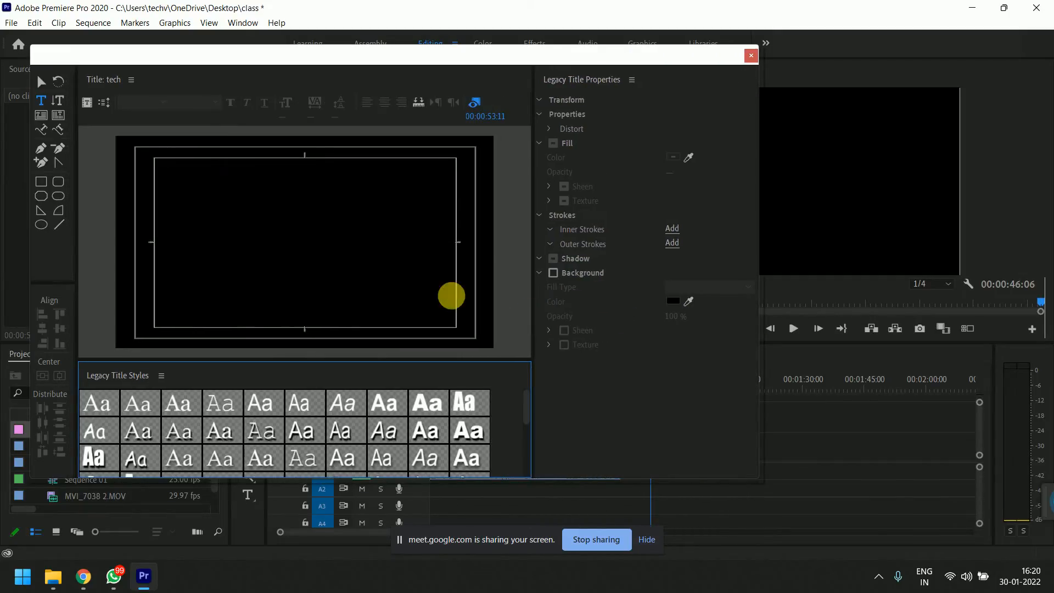
# - Add the text "ASDFASFDSFD" to the title canvas and move it near the centre, at about X 1041.7, Y 529.4
pyautogui.click(266, 230)
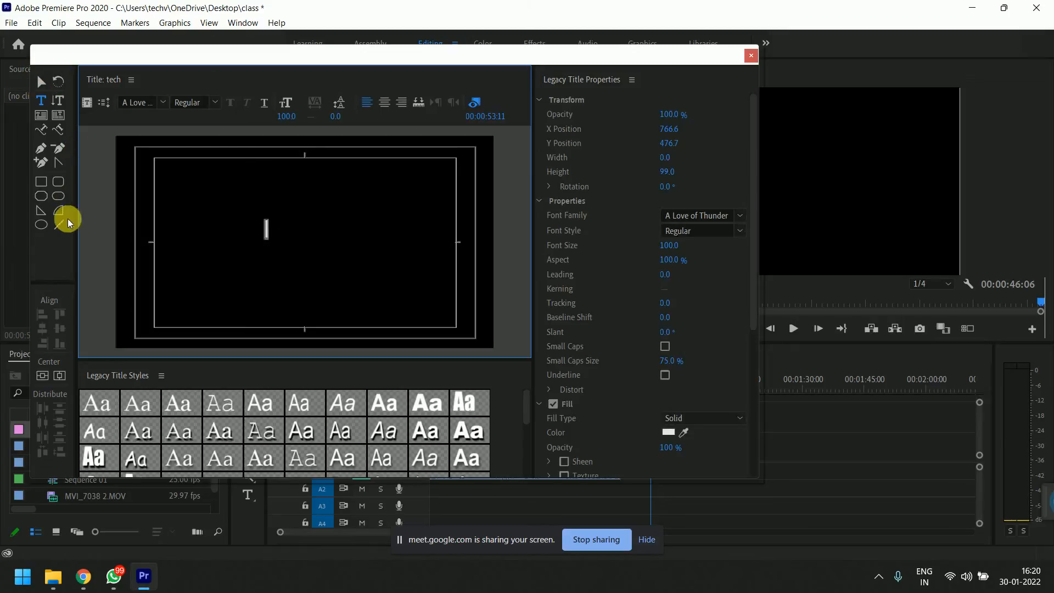
pyautogui.write('ASDFASFDSFD')
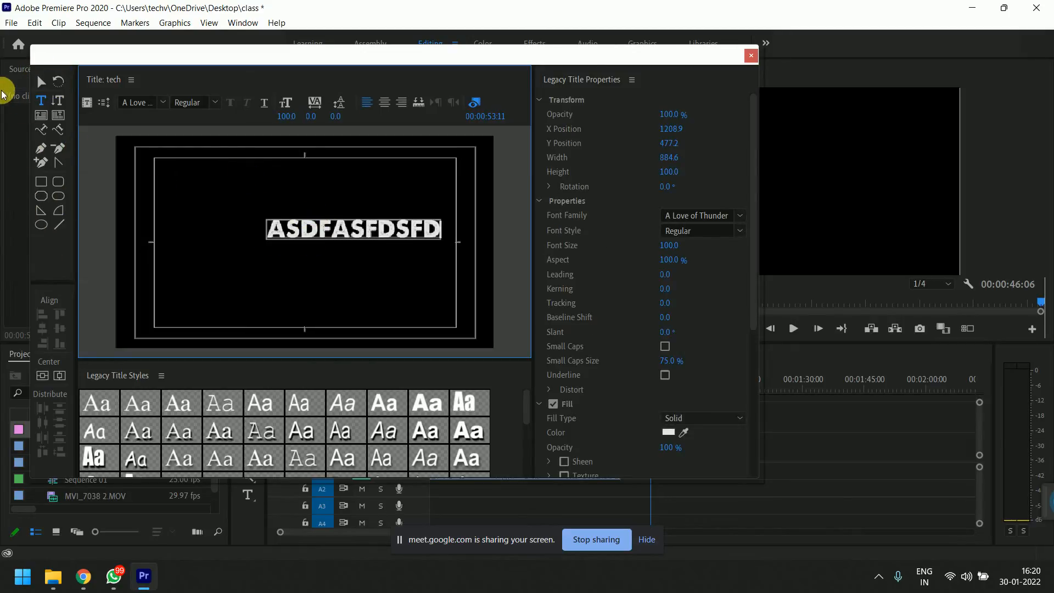
pyautogui.click(41, 81)
pyautogui.moveTo(316, 234); pyautogui.dragTo(282, 245)
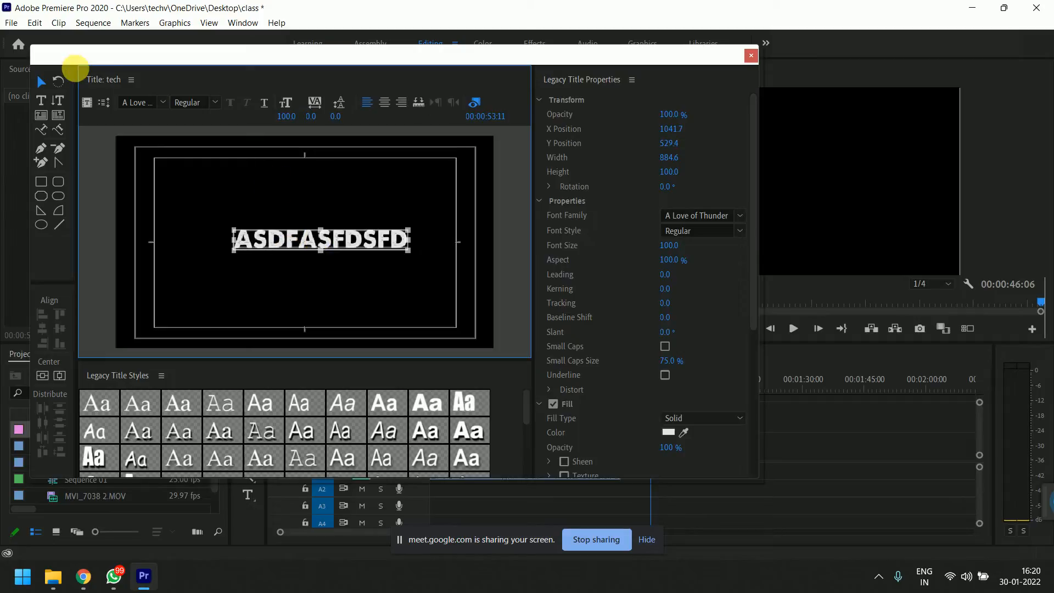
pyautogui.click(319, 213)
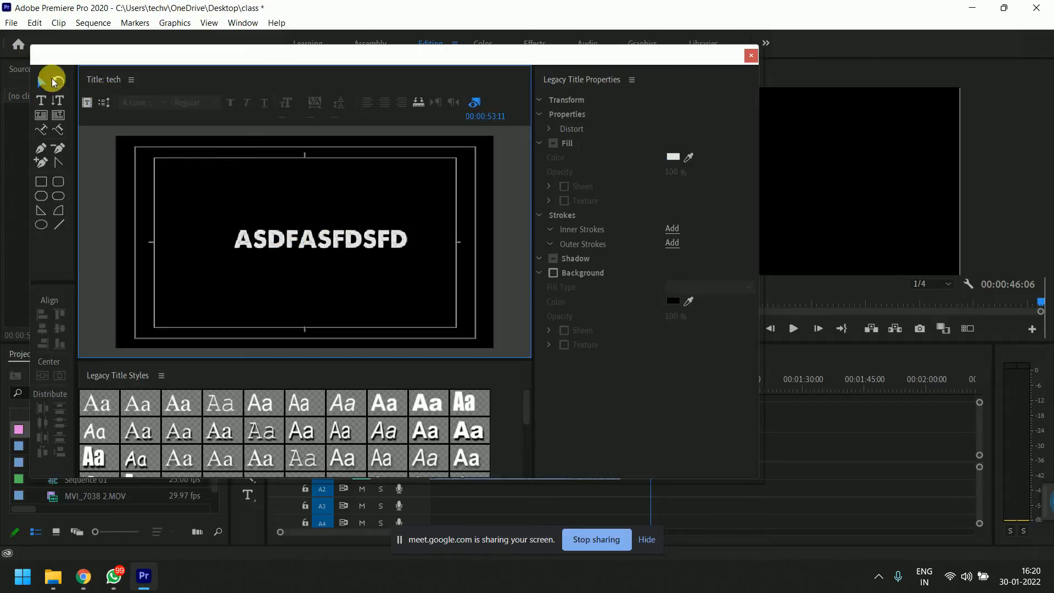
# - Try rotating the title text with the Rotation Tool, and undo the rotation
pyautogui.click(57, 80)
pyautogui.click(301, 236)
pyautogui.click(42, 80)
pyautogui.click(353, 242)
pyautogui.click(40, 77)
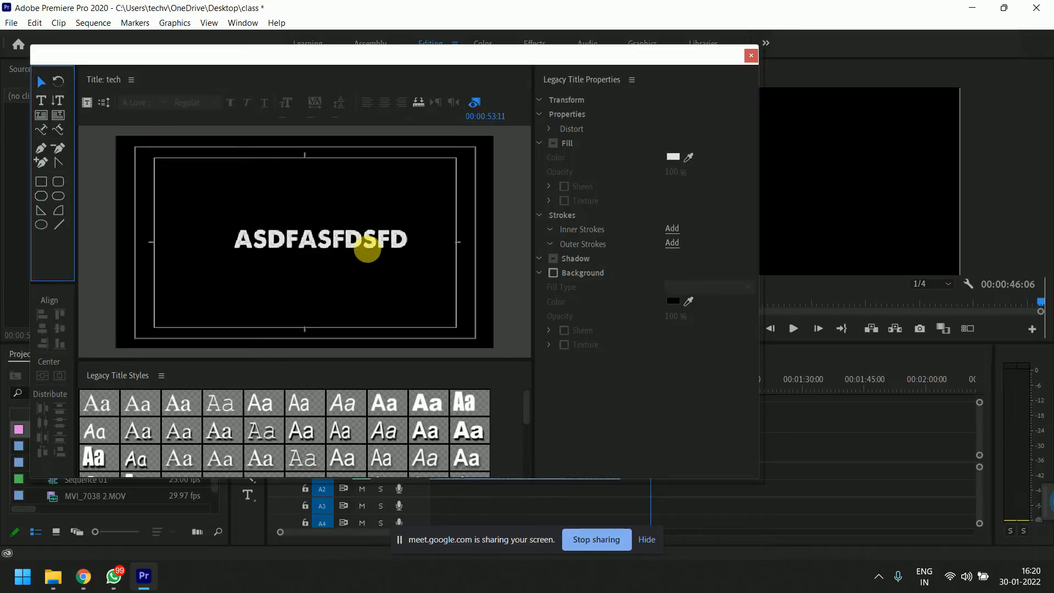
pyautogui.click(367, 250)
pyautogui.click(57, 81)
pyautogui.click(406, 251)
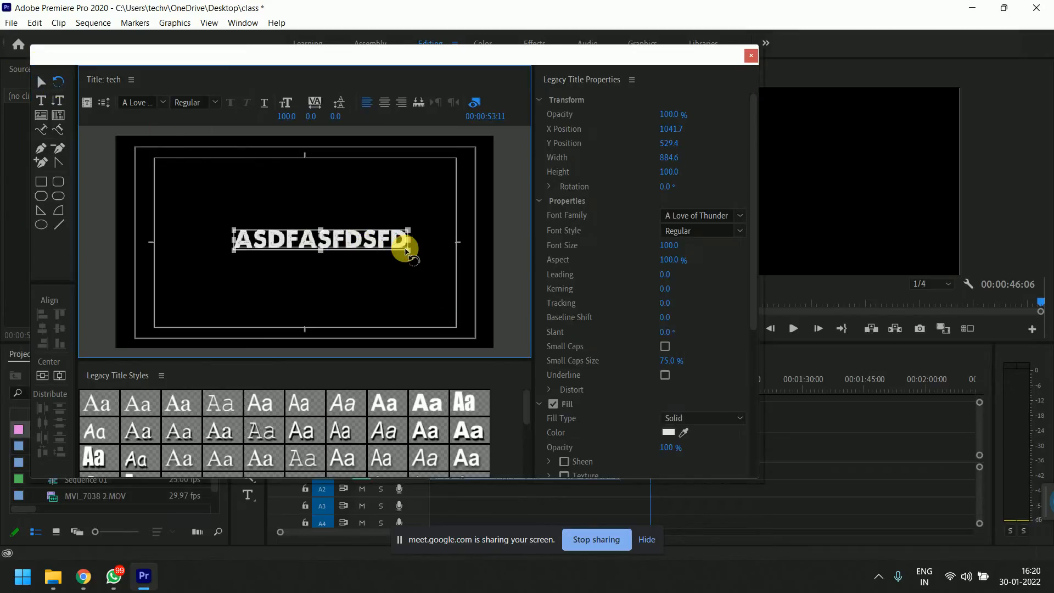
pyautogui.moveTo(407, 252); pyautogui.dragTo(408, 247)
pyautogui.hotkey('ctrl', 'z')
# - Try resizing the title text from its corner with the Selection Tool, and undo the change
pyautogui.click(39, 83)
pyautogui.moveTo(415, 230)
pyautogui.mouseDown()
pyautogui.moveTo(427, 231)
pyautogui.moveTo(426, 217)
pyautogui.mouseUp()
pyautogui.hotkey('ctrl', 'z')
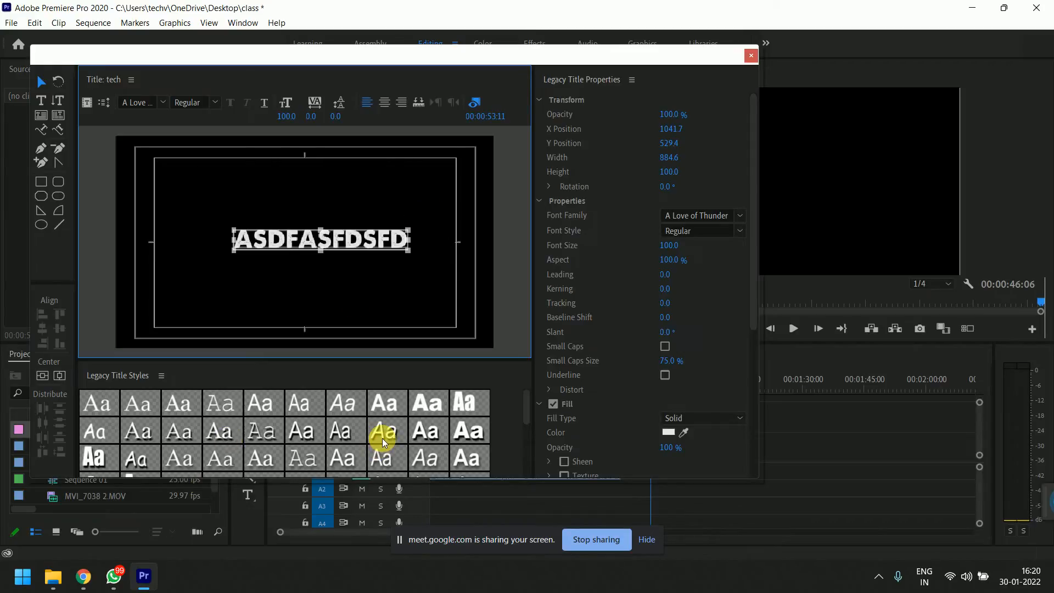
# - Try the red Arial Bold title style on the text, and replace it with the orange-to-yellow gradient Arial Black style
pyautogui.scroll(-3, 377, 435)
pyautogui.click(386, 421)
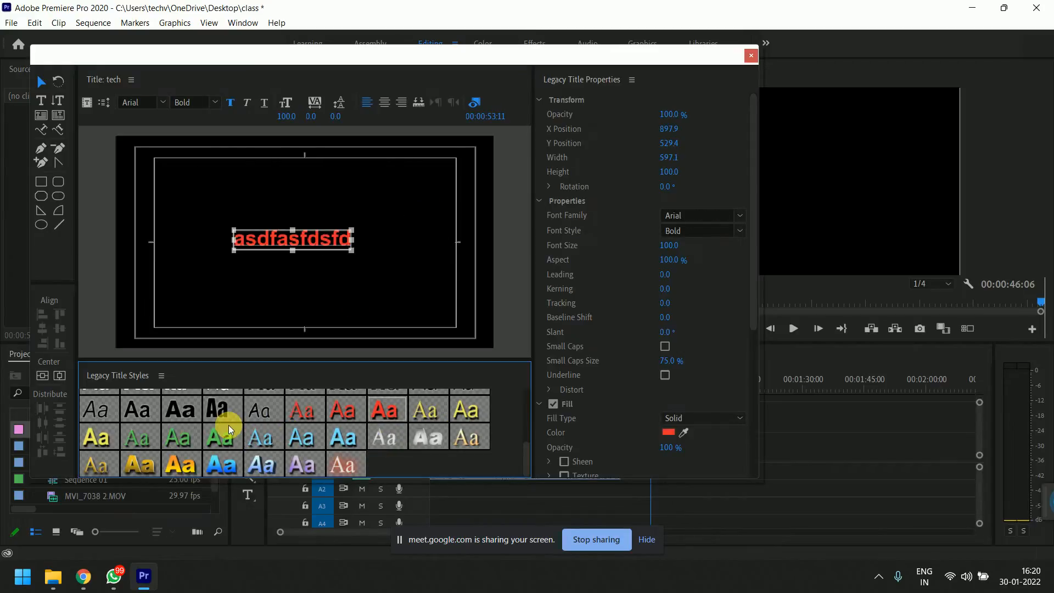
pyautogui.click(187, 465)
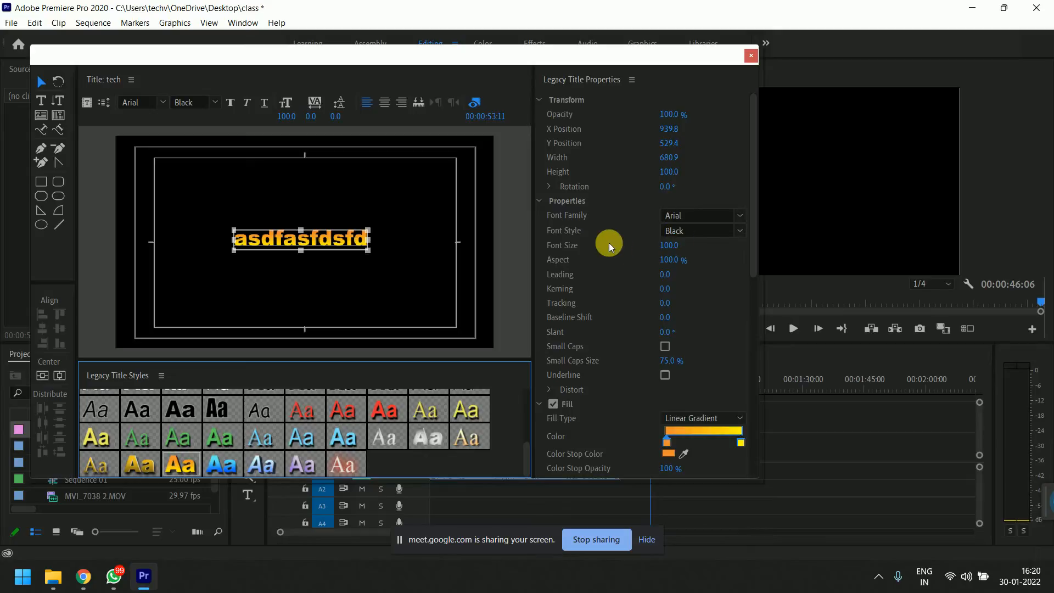
# - Review the available font families and the Arial font styles for the title text
pyautogui.click(744, 215)
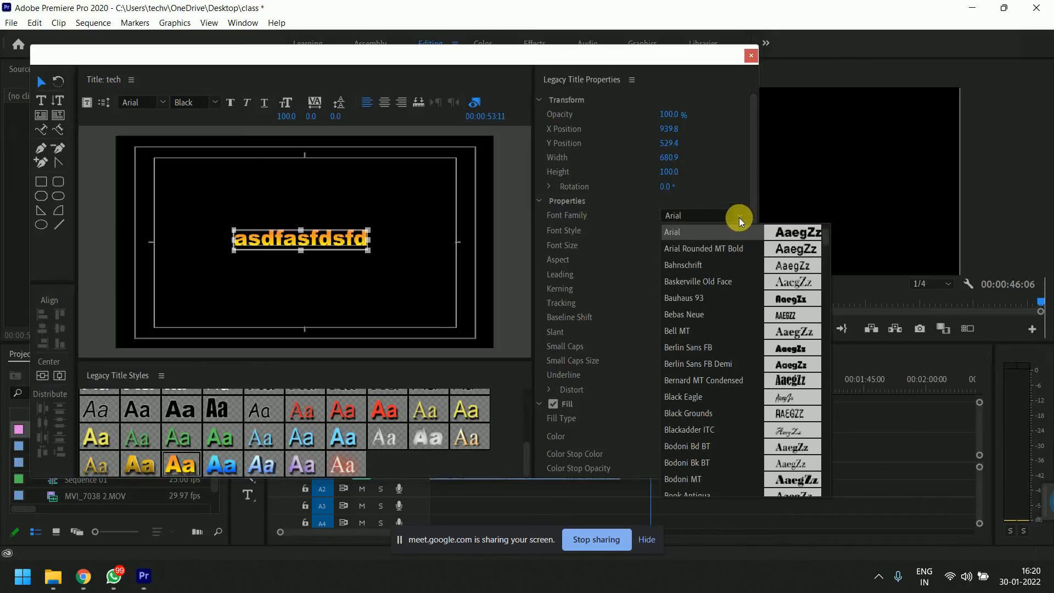
pyautogui.click(740, 218)
pyautogui.click(741, 227)
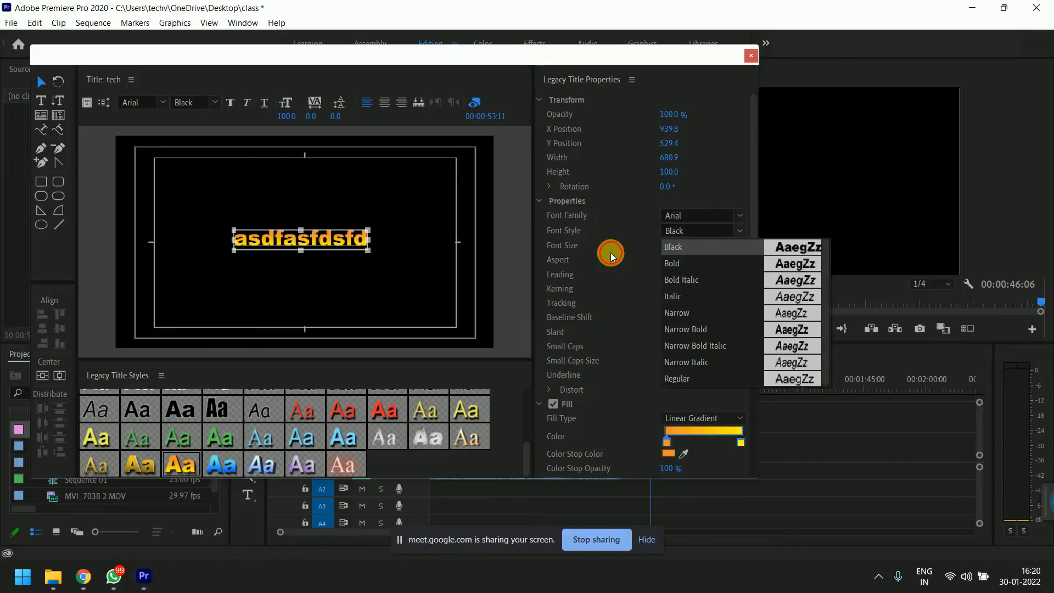
pyautogui.click(654, 249)
# - Try narrowing the title text's aspect to about 63%, and undo the change
pyautogui.moveTo(667, 263); pyautogui.dragTo(663, 264)
pyautogui.moveTo(668, 260); pyautogui.dragTo(688, 262)
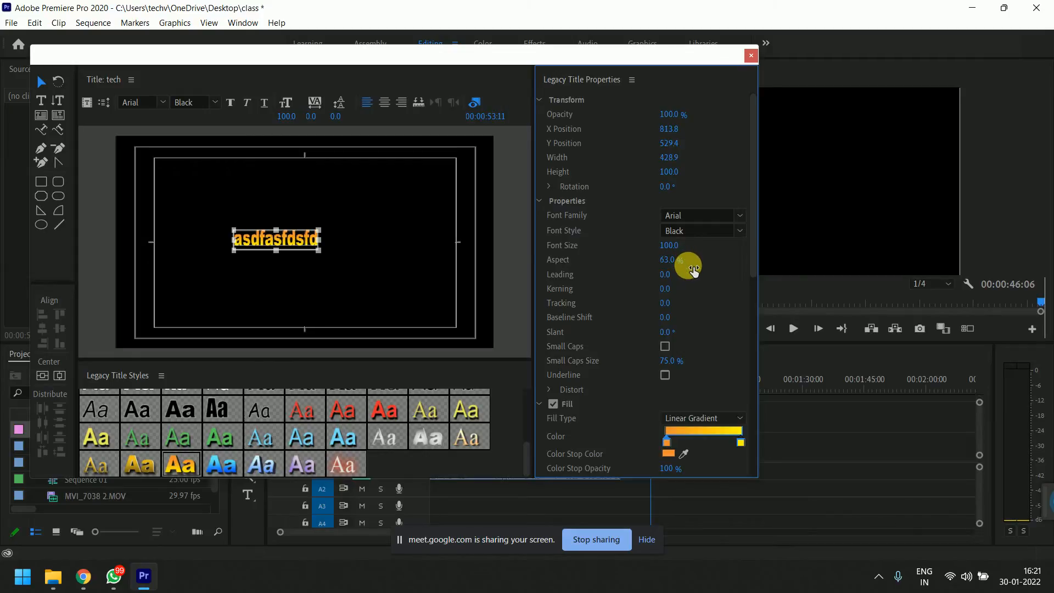
pyautogui.hotkey('ctrl', 'z')
# - Break the text into two lines after "asdfasf", and set leading 6, kerning 17, tracking 28 and baseline shift 50
pyautogui.doubleClick(340, 241)
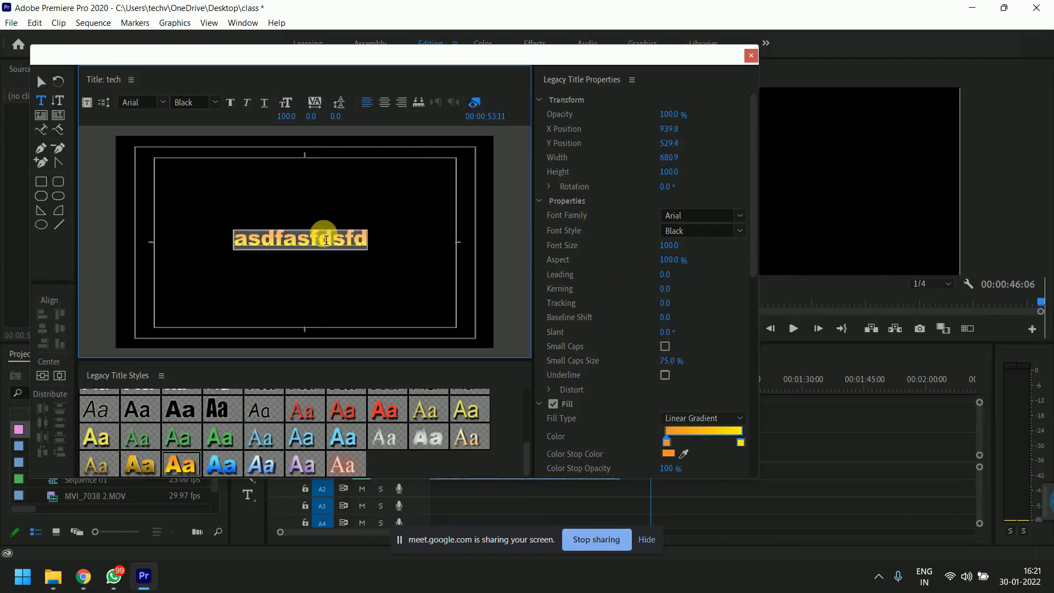
pyautogui.click(329, 245)
pyautogui.press('Return')
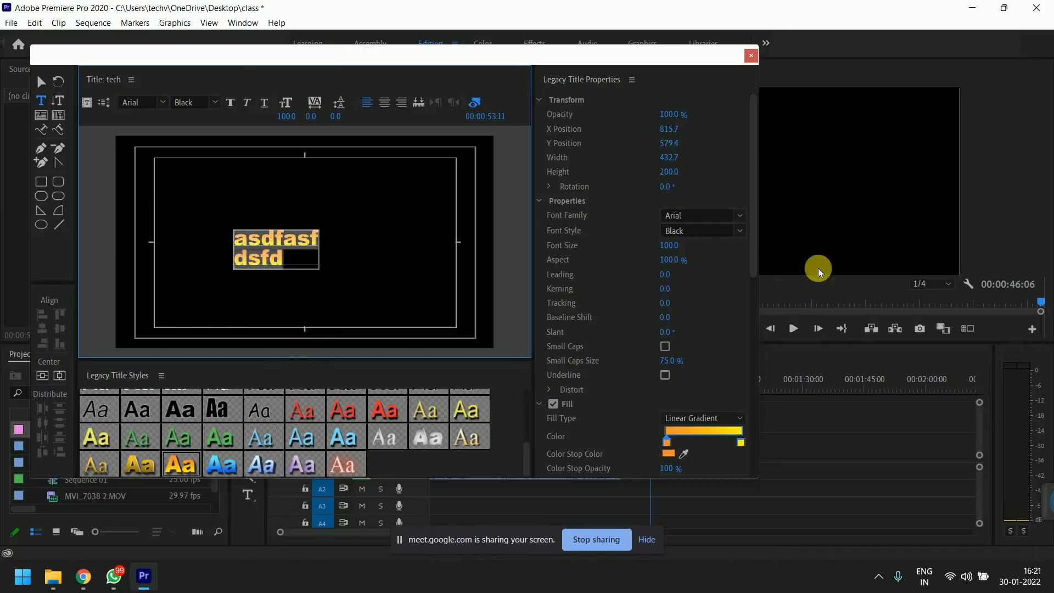
pyautogui.moveTo(667, 276); pyautogui.dragTo(668, 318)
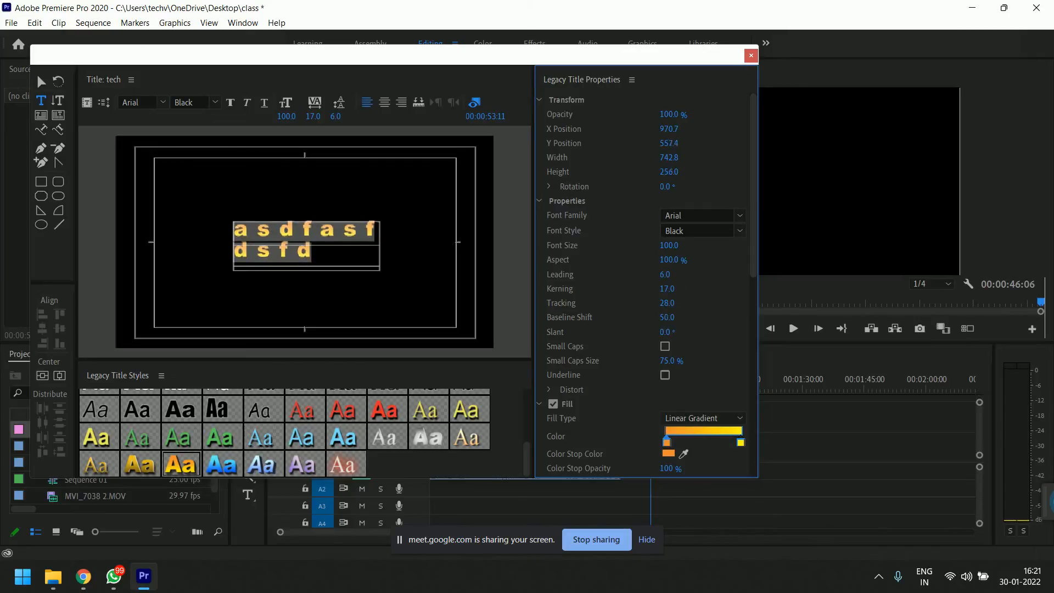
# - Set the first text line's baseline shift to 22 and its slant to -13°
pyautogui.click(344, 239)
pyautogui.moveTo(236, 245); pyautogui.dragTo(393, 237)
pyautogui.moveTo(667, 317); pyautogui.dragTo(670, 343)
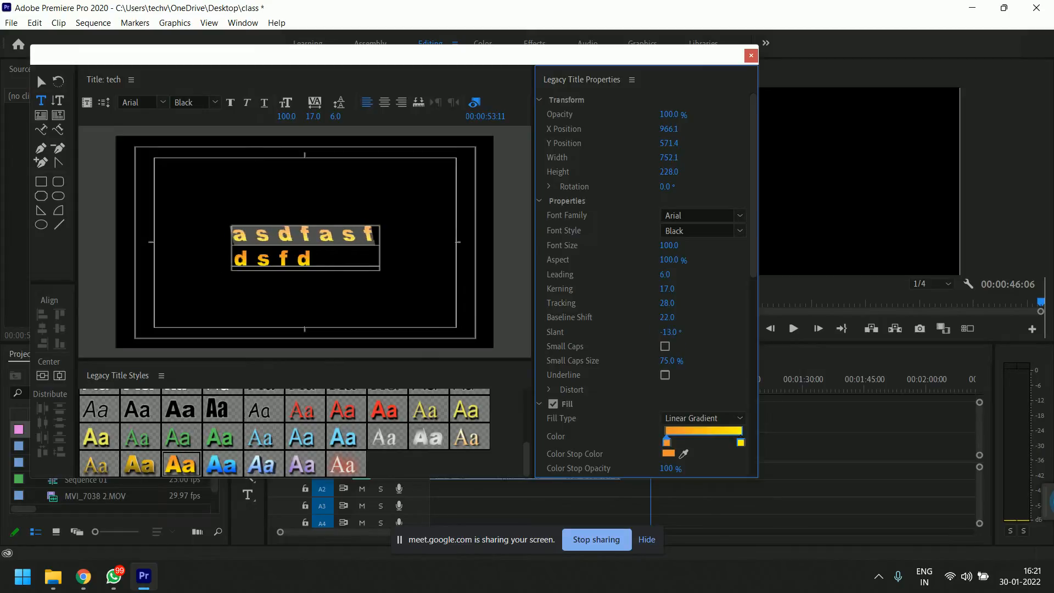
# - Turn on small caps at 84% size and underline for the first text line
pyautogui.click(666, 347)
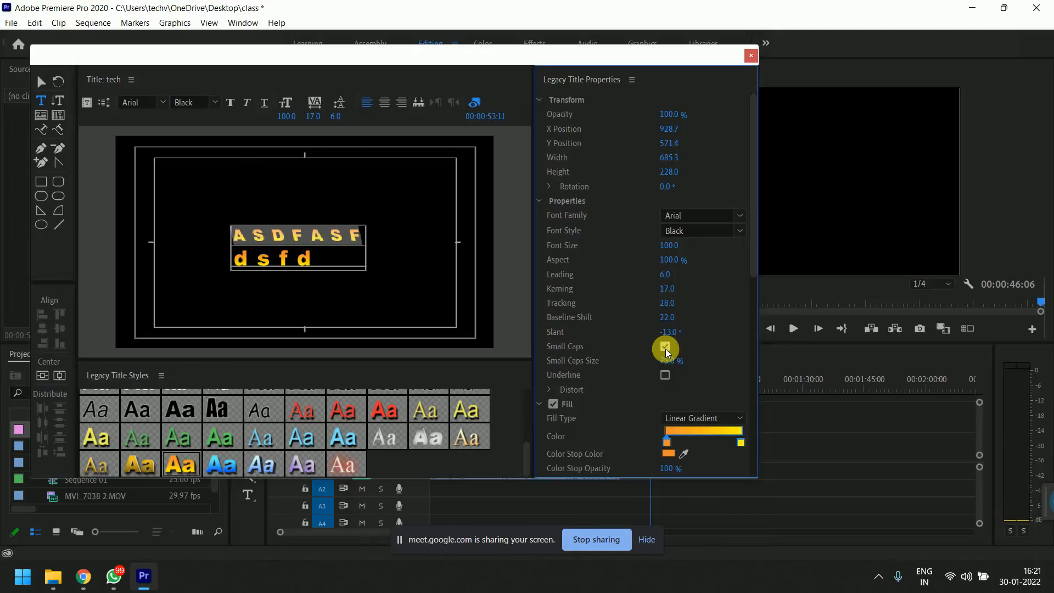
pyautogui.click(665, 347)
pyautogui.click(665, 347)
pyautogui.moveTo(668, 360); pyautogui.dragTo(671, 361)
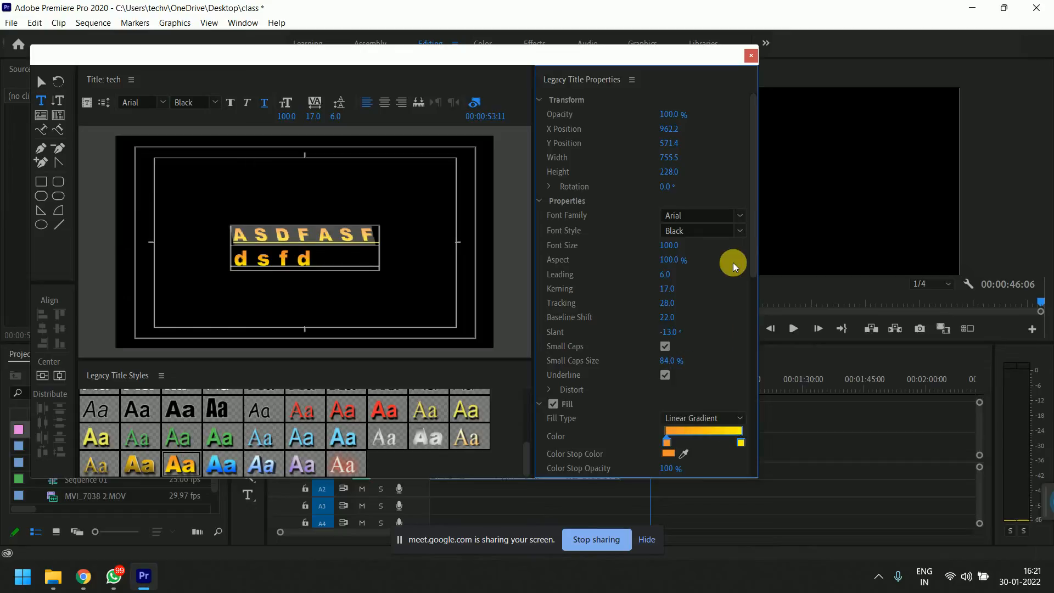
# - Review the fill types, keep Linear Gradient, and set the gradient's angle to 349° and repeat to 7
pyautogui.moveTo(754, 219); pyautogui.dragTo(767, 370)
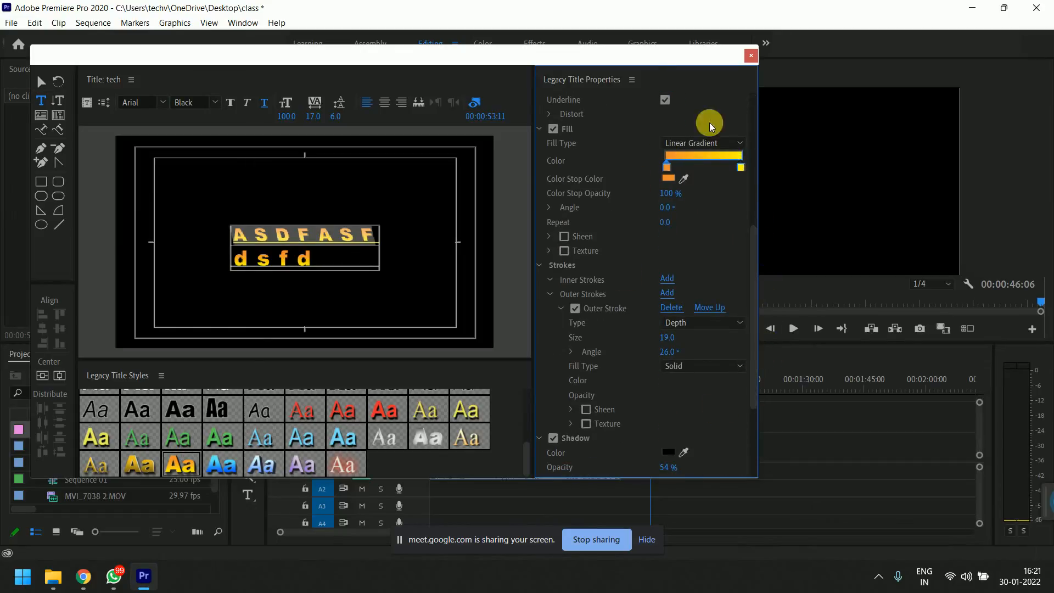
pyautogui.click(680, 144)
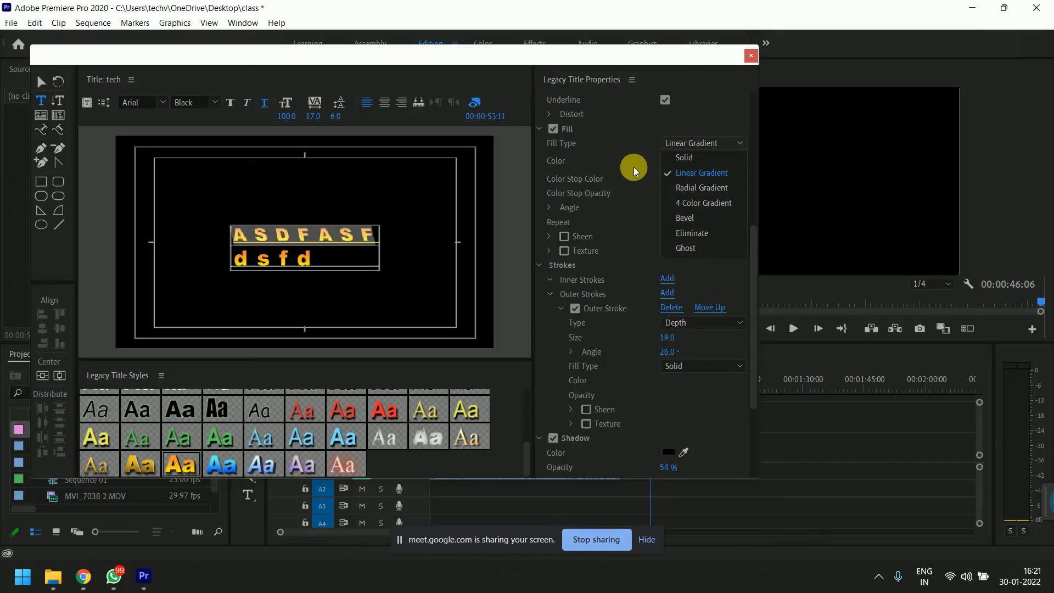
pyautogui.click(643, 189)
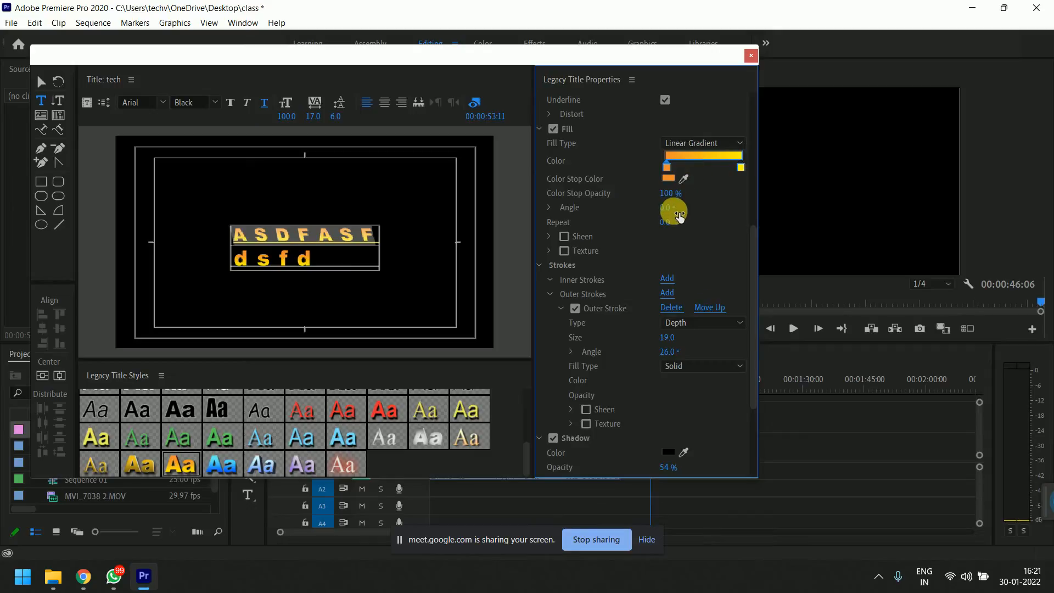
pyautogui.moveTo(675, 216)
pyautogui.mouseDown()
pyautogui.moveTo(698, 216)
pyautogui.moveTo(675, 206)
pyautogui.moveTo(681, 226)
pyautogui.mouseUp()
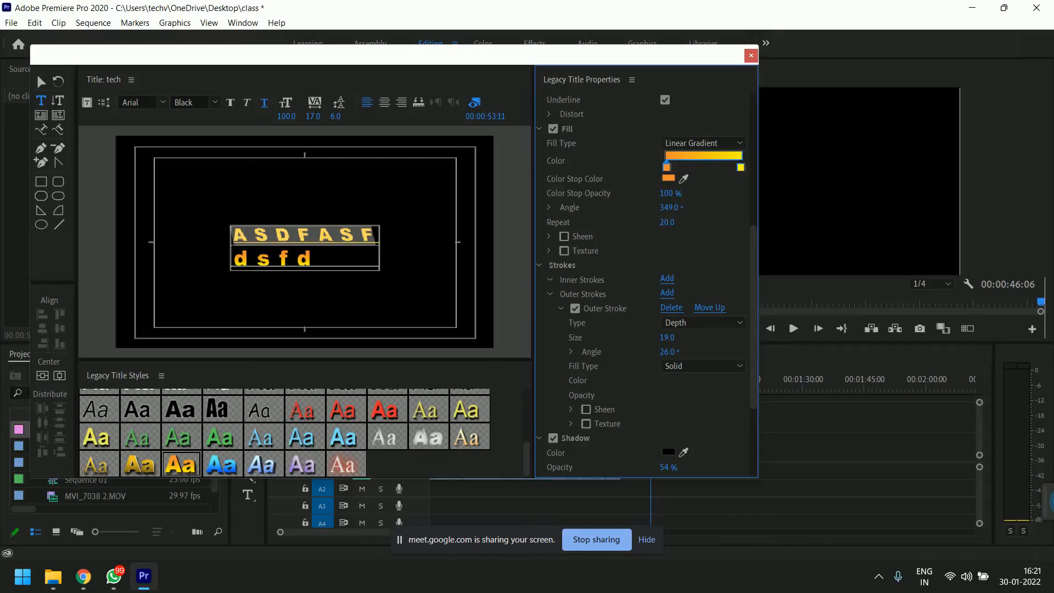
# - Point out the command that creates a new legacy title, without creating another one
pyautogui.click(11, 23)
pyautogui.moveTo(19, 36)
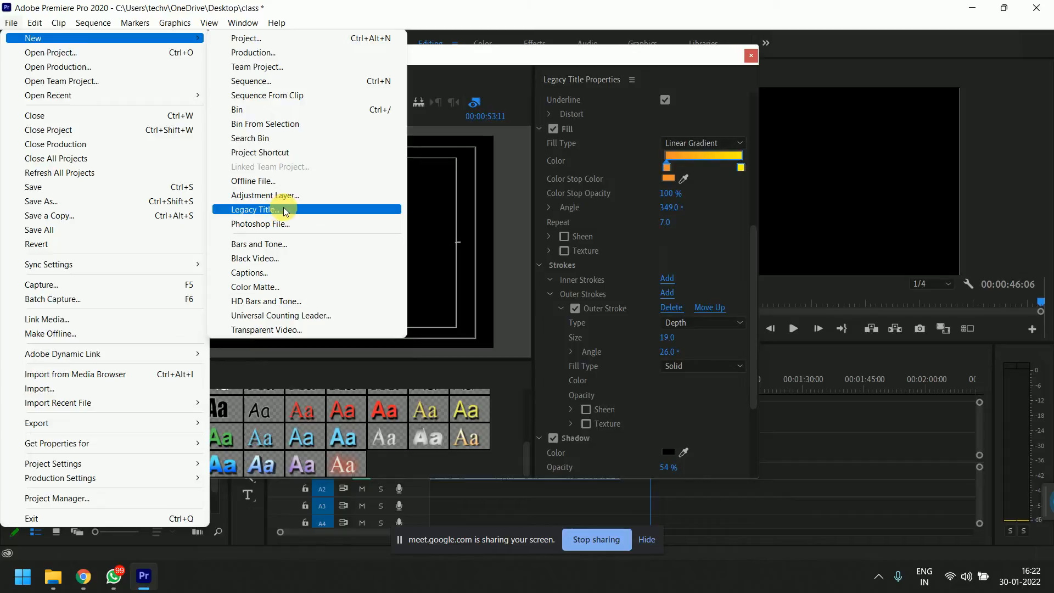
pyautogui.click(675, 242)
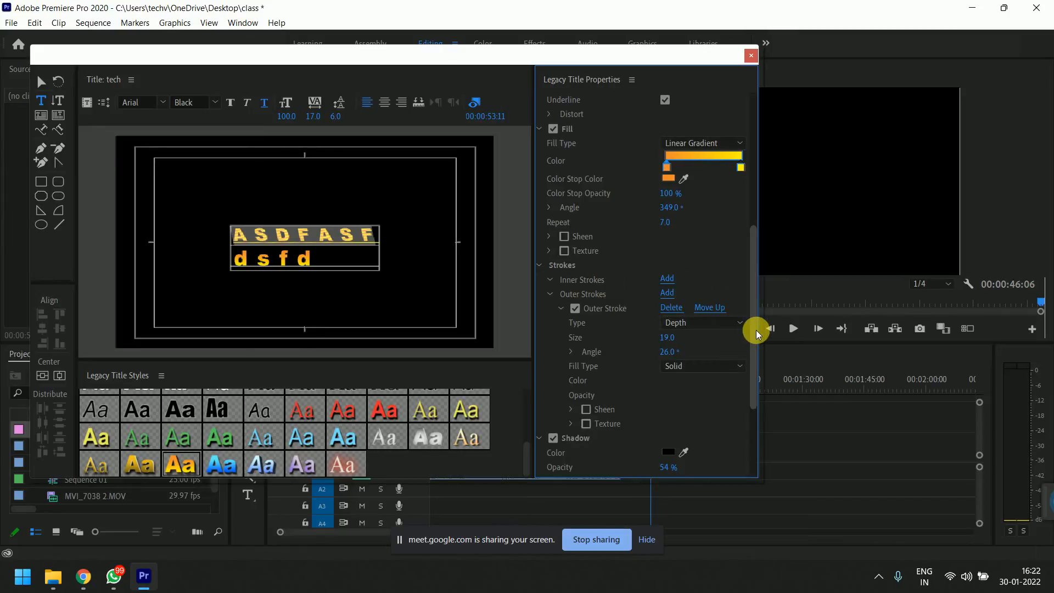
# - Examine the stroke, shadow and background properties of the title text
pyautogui.moveTo(754, 331); pyautogui.dragTo(748, 428)
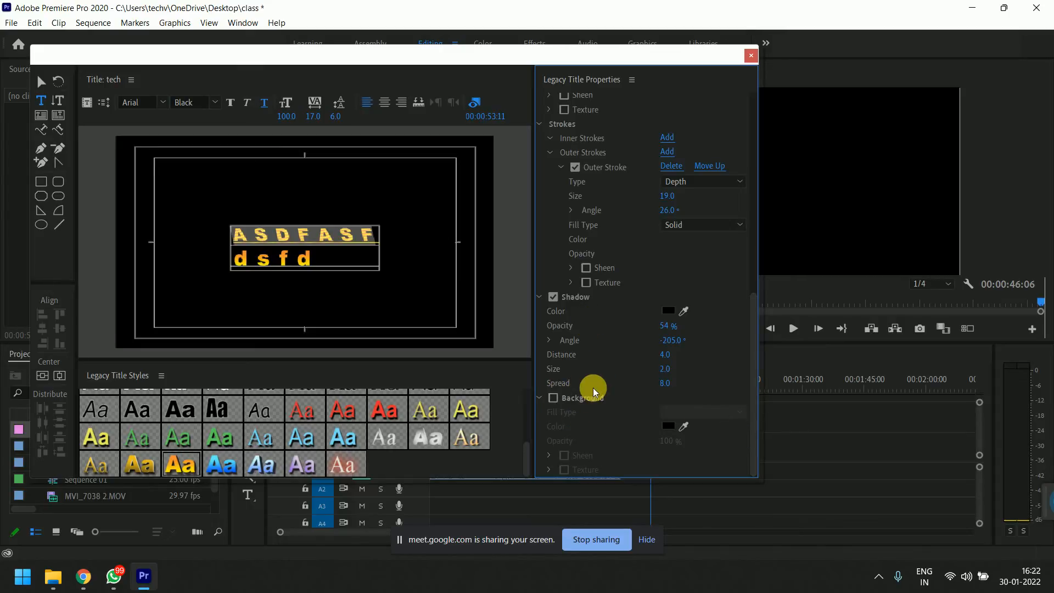
pyautogui.scroll(1, 595, 390)
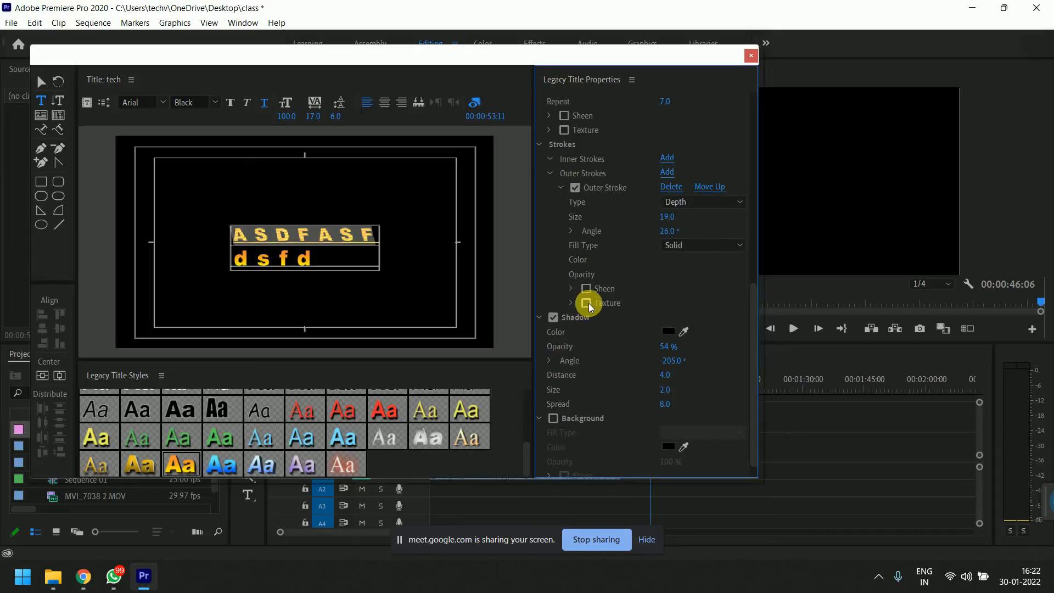
pyautogui.scroll(4, 588, 303)
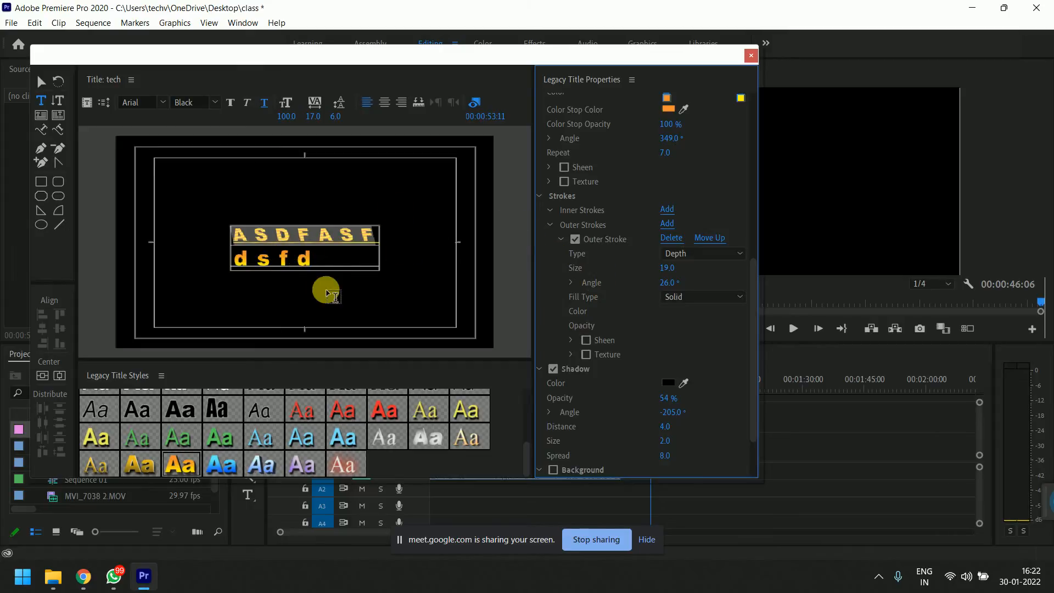
# - Center the two-line text block in the title frame, then move it to the upper-left corner of the safe area
pyautogui.moveTo(315, 267); pyautogui.dragTo(222, 245)
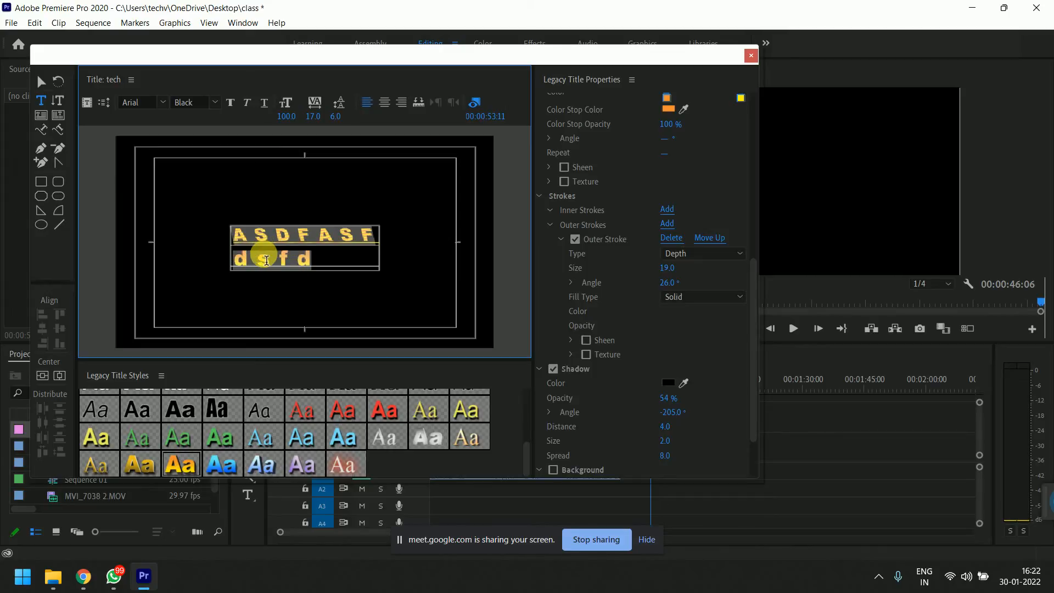
pyautogui.click(45, 86)
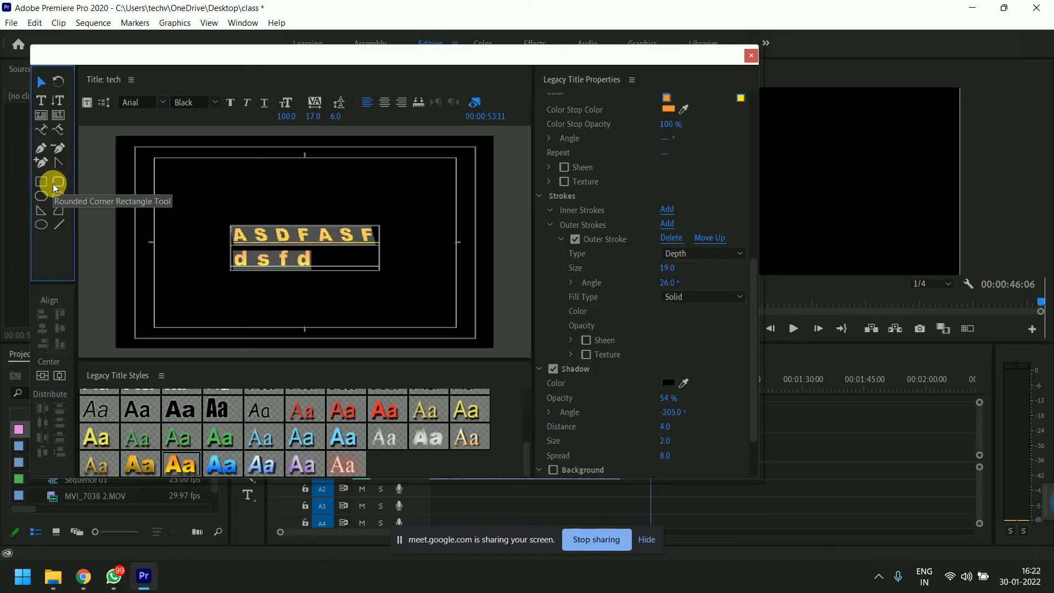
pyautogui.click(233, 245)
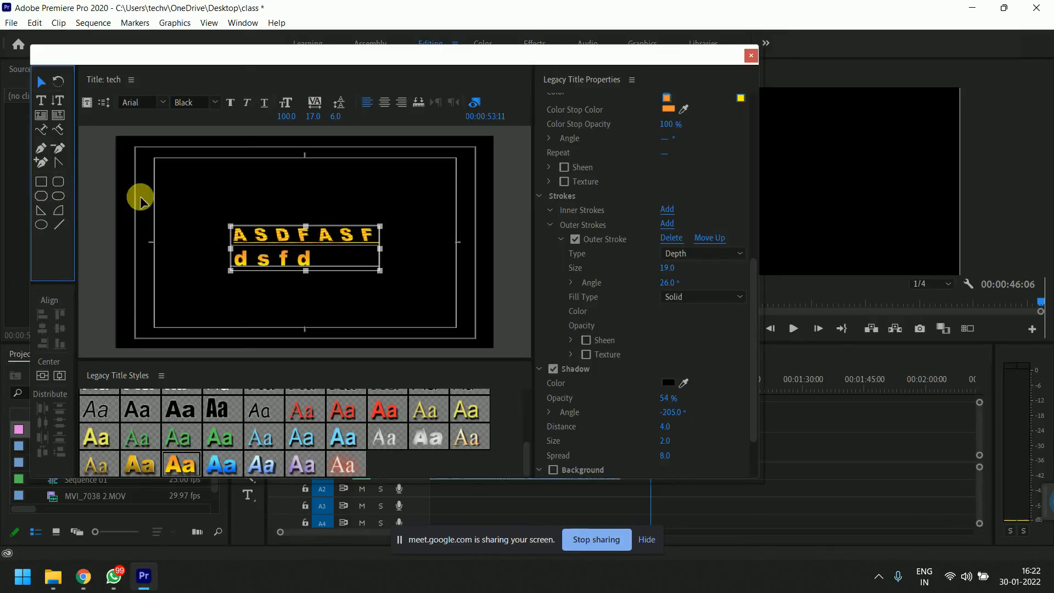
pyautogui.click(59, 377)
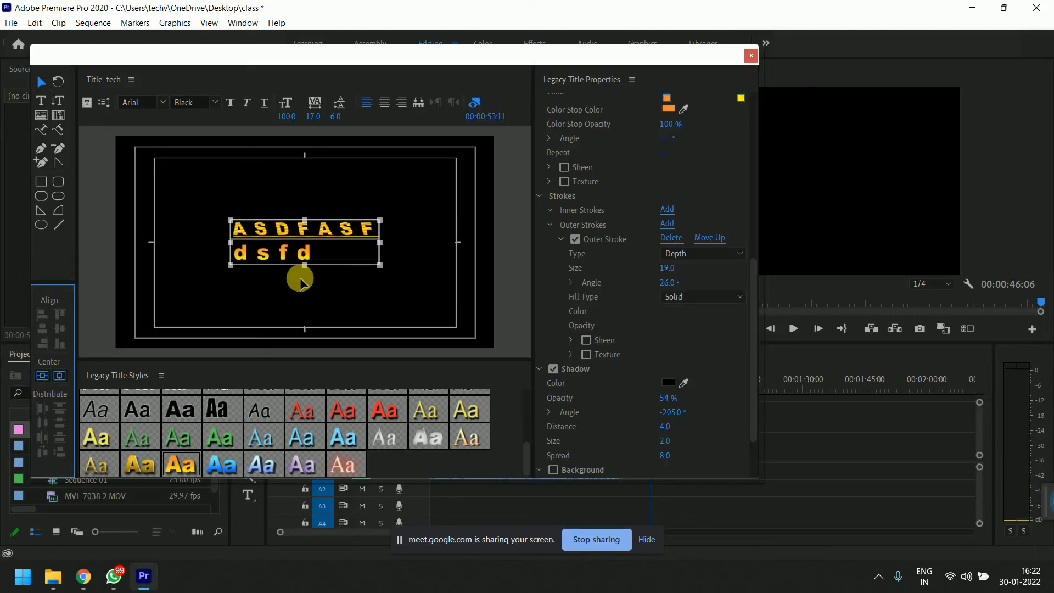
pyautogui.moveTo(291, 249); pyautogui.dragTo(232, 206)
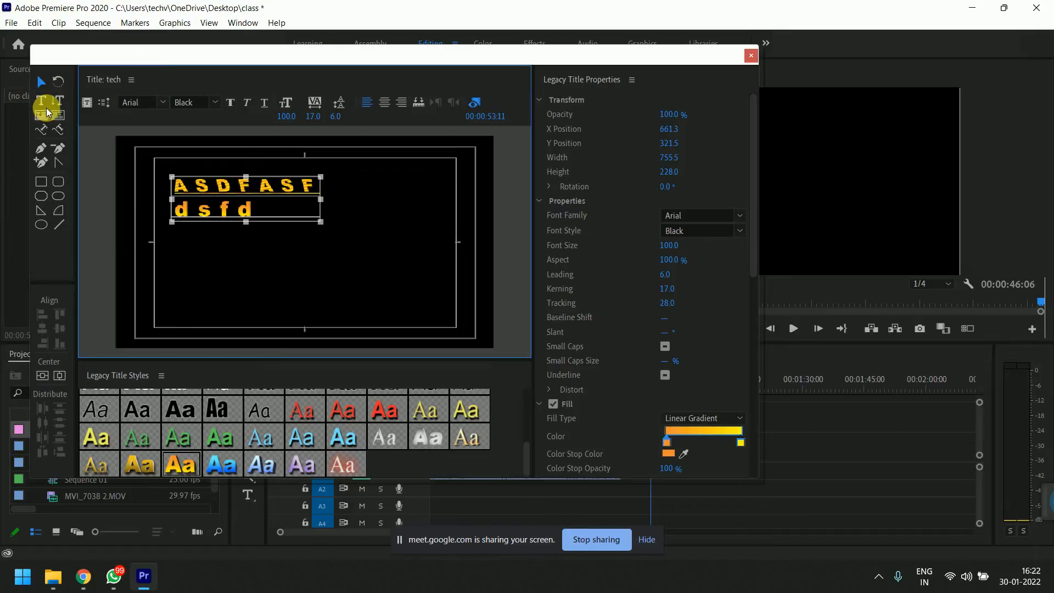
# - Draw three separate rectangles of similar size at different heights below and beside the text
pyautogui.click(41, 181)
pyautogui.moveTo(366, 297); pyautogui.dragTo(380, 305)
pyautogui.moveTo(389, 209); pyautogui.dragTo(437, 252)
pyautogui.moveTo(224, 271); pyautogui.dragTo(273, 312)
pyautogui.click(37, 85)
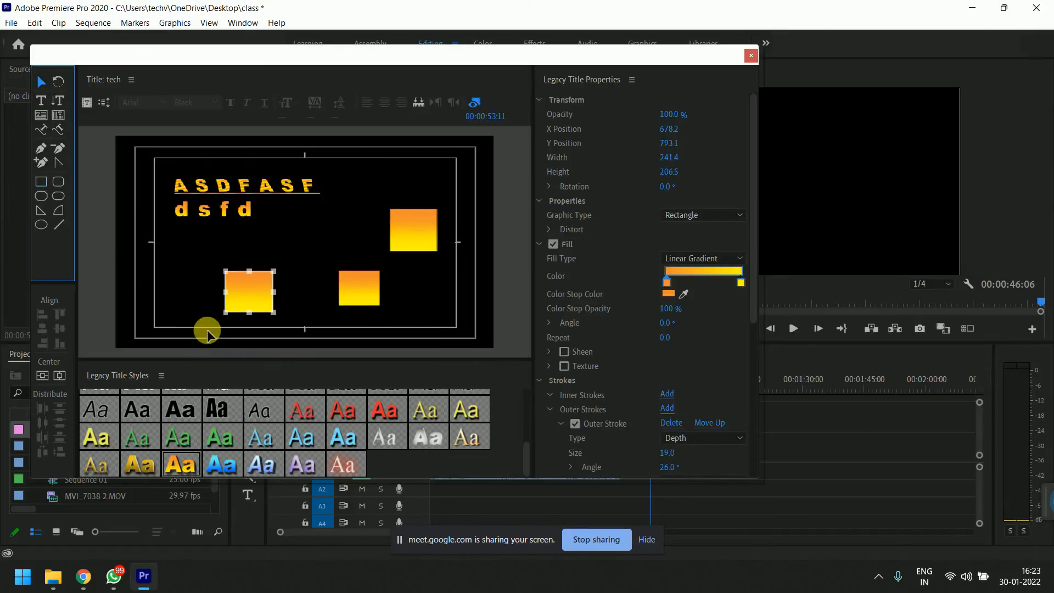
# - Align the three rectangles to their horizontal and vertical centers, and undo both alignments
pyautogui.moveTo(207, 329); pyautogui.dragTo(448, 233)
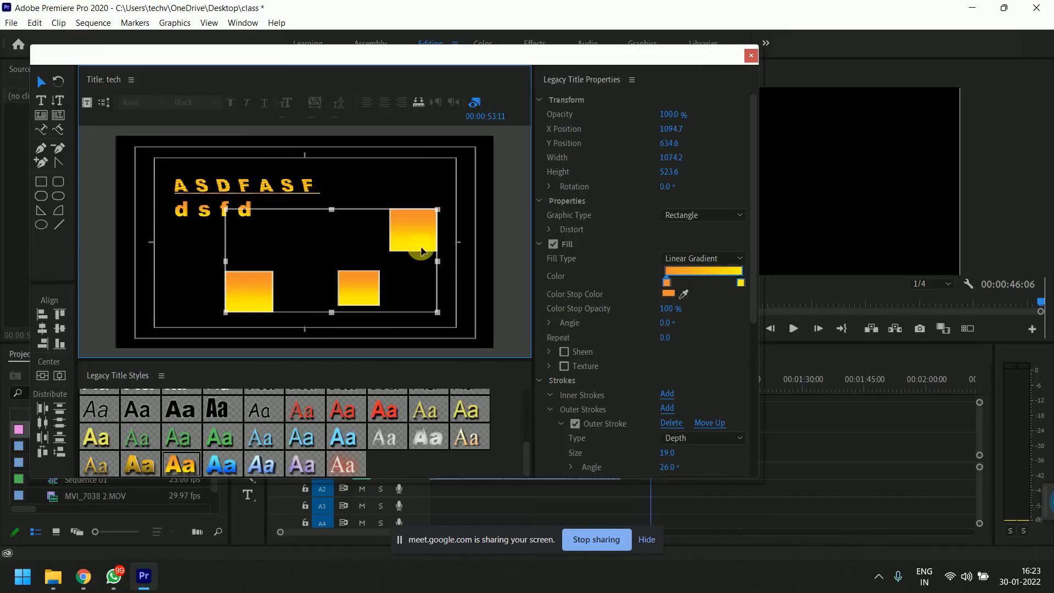
pyautogui.click(38, 326)
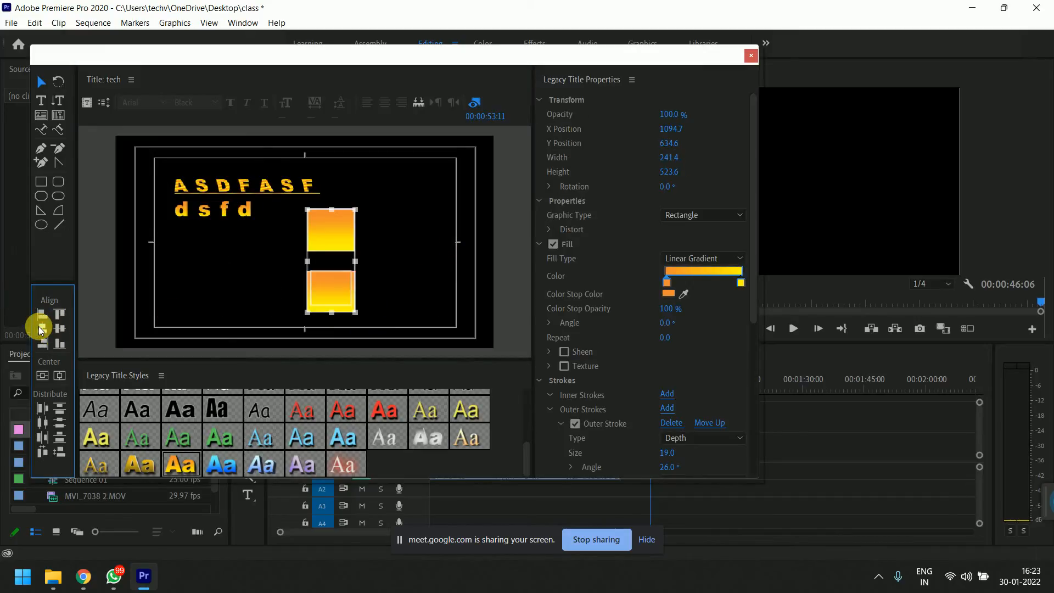
pyautogui.click(58, 330)
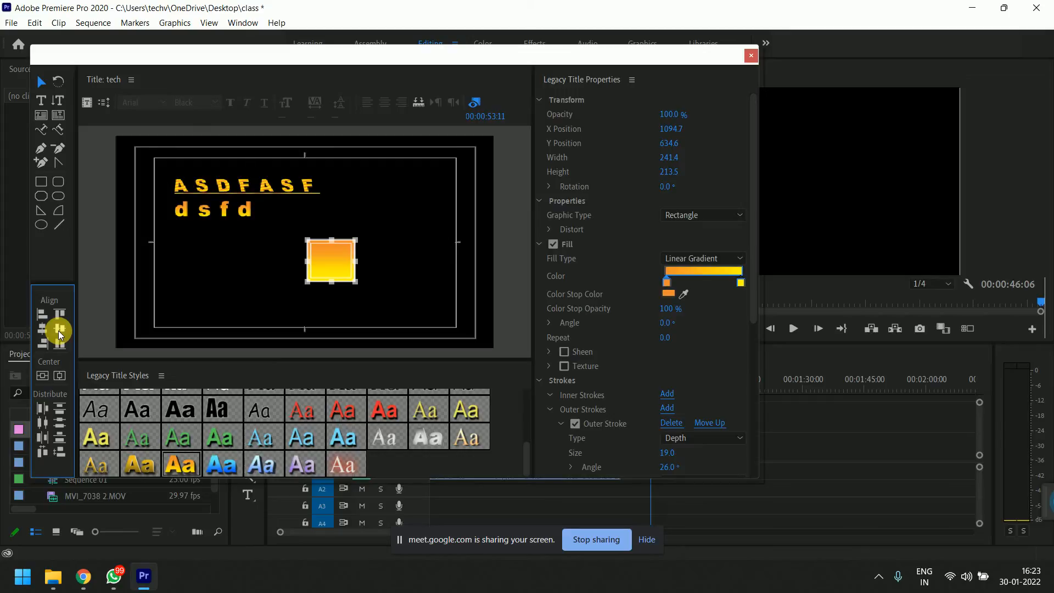
pyautogui.hotkey('ctrl', 'z')
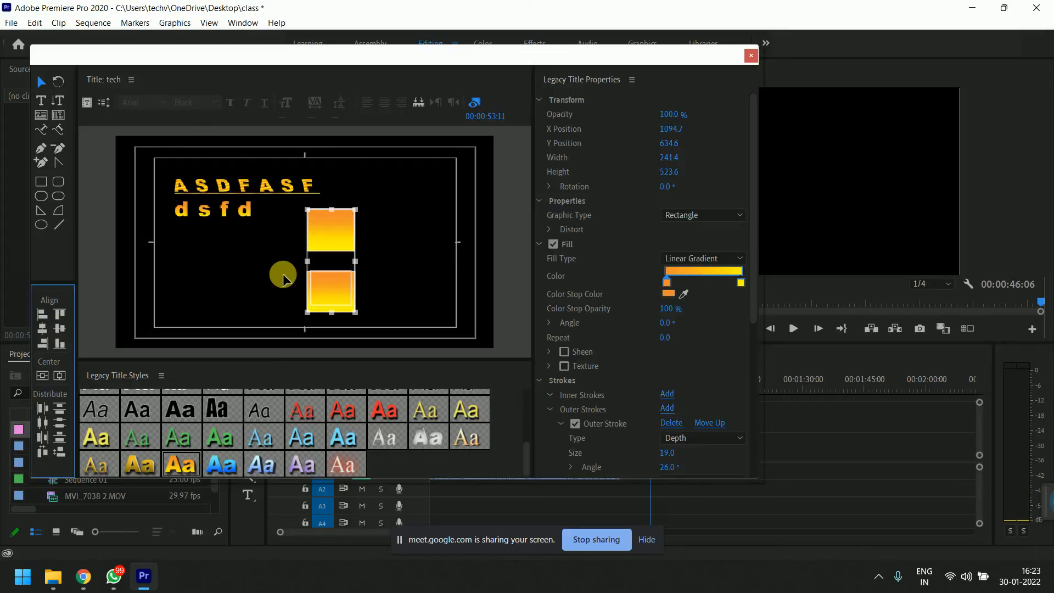
pyautogui.hotkey('ctrl', 'z')
# - Align the three rectangles by their tops, centers and bottoms, and distribute them by vertical tops and horizontal centers
pyautogui.click(61, 321)
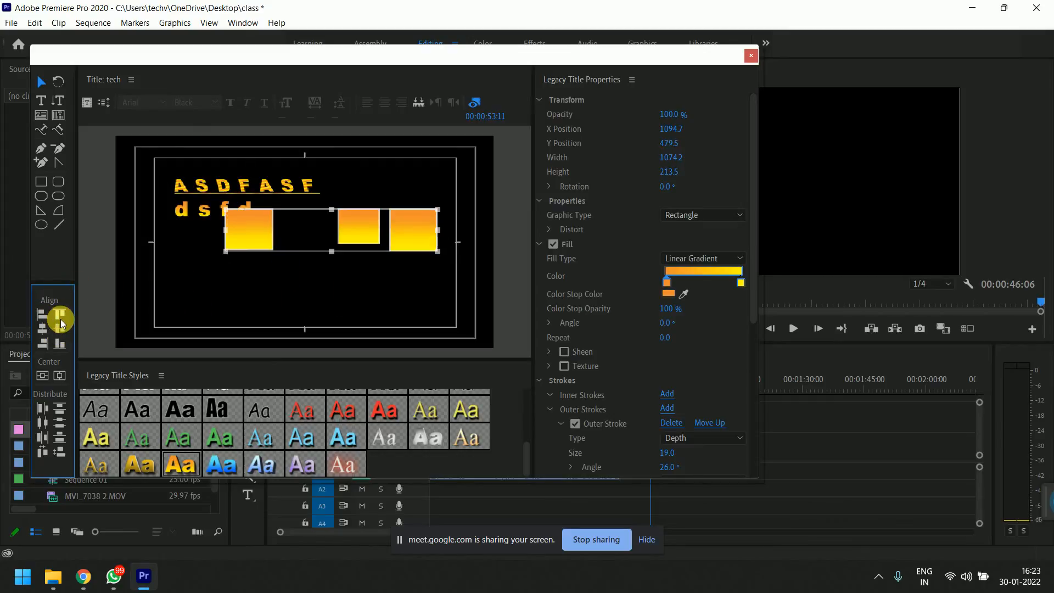
pyautogui.click(65, 324)
pyautogui.click(65, 339)
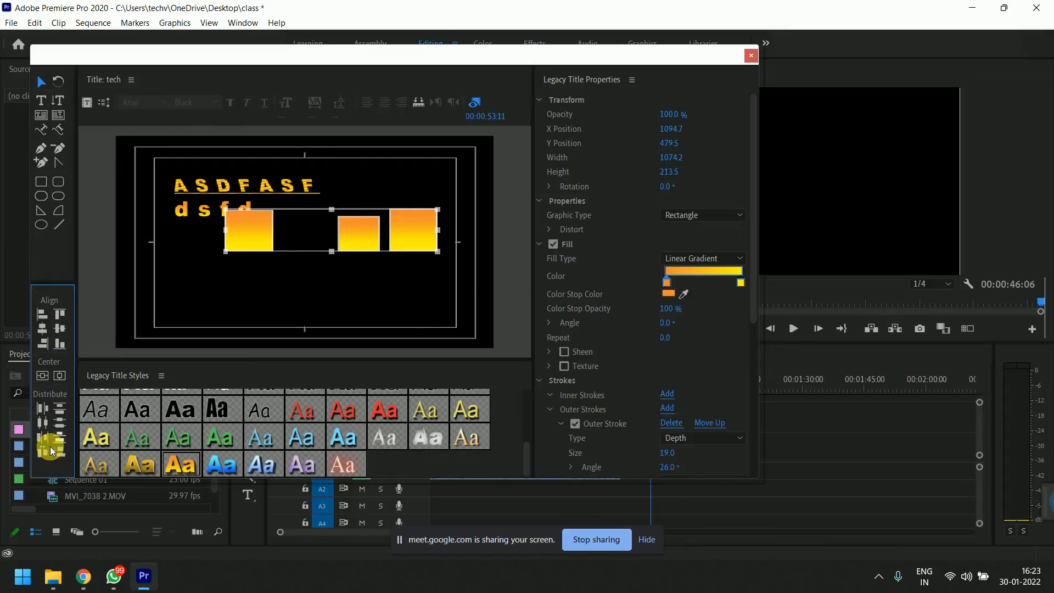
pyautogui.click(60, 409)
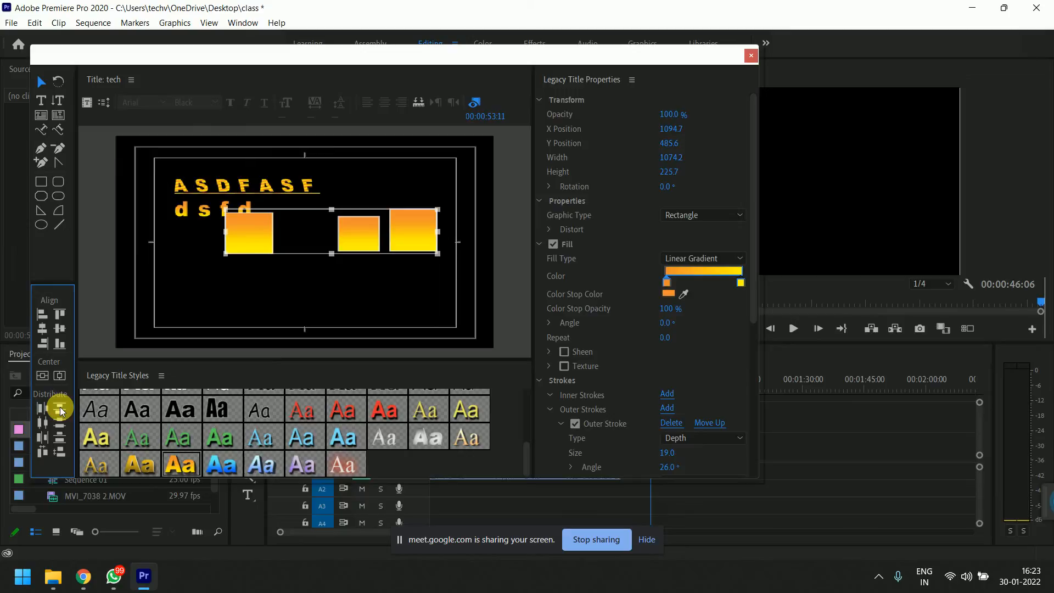
pyautogui.click(41, 421)
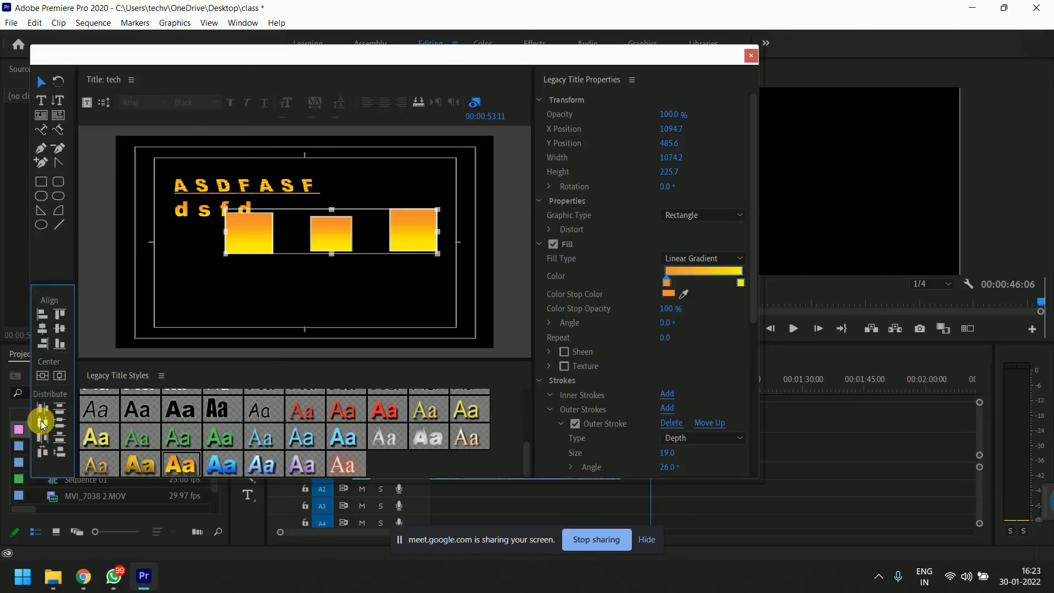
# - Delete the text block and all three rectangles from the title
pyautogui.click(310, 242)
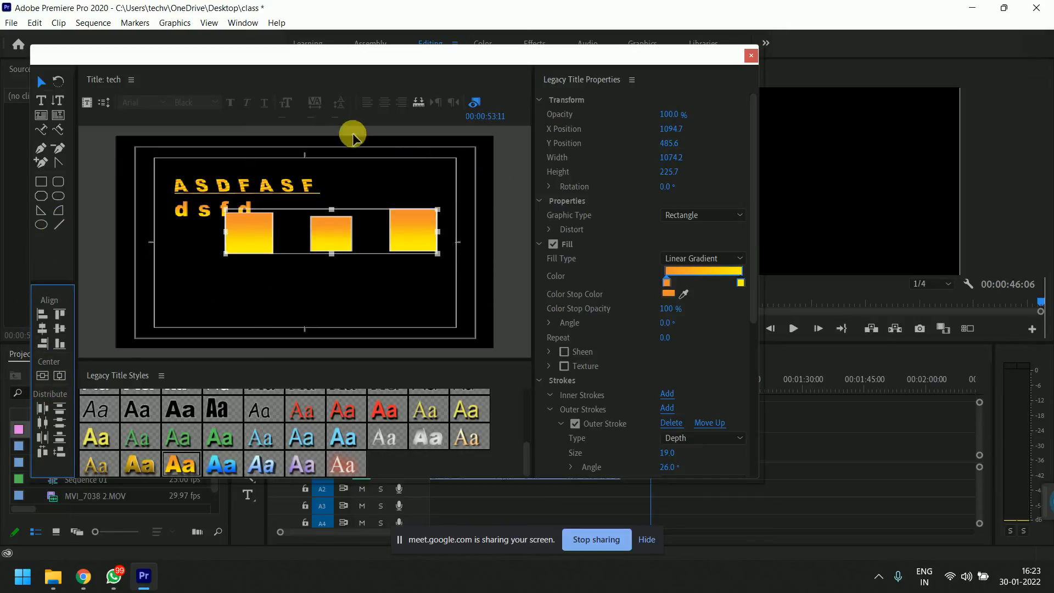
pyautogui.click(276, 183)
pyautogui.click(276, 182)
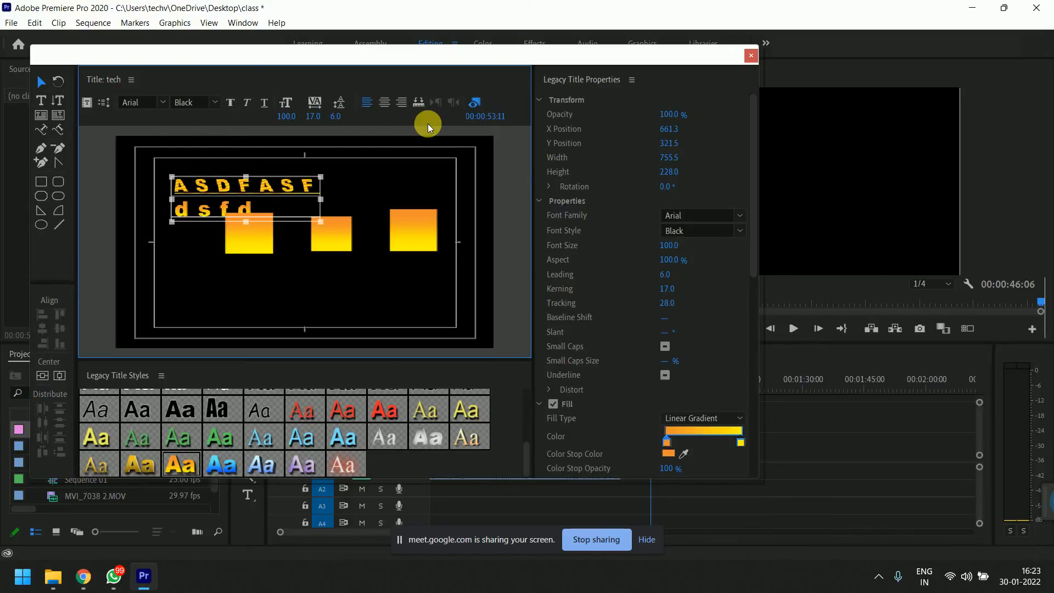
pyautogui.moveTo(196, 163); pyautogui.dragTo(420, 270)
pyautogui.press('Delete')
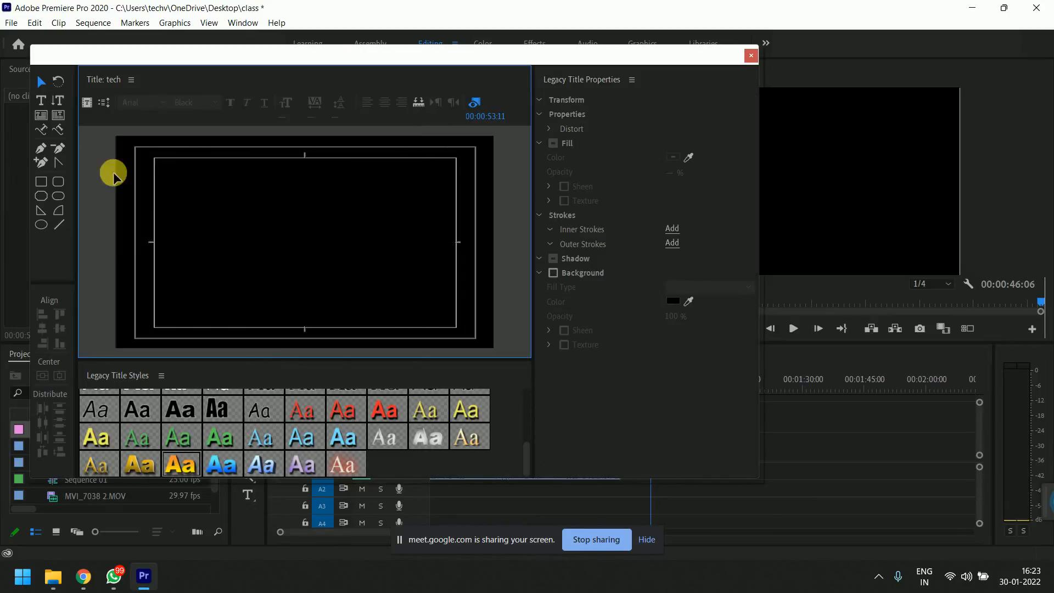
# - Check the title's roll/crawl options without changing the title type, and activate the Type tool
pyautogui.click(104, 102)
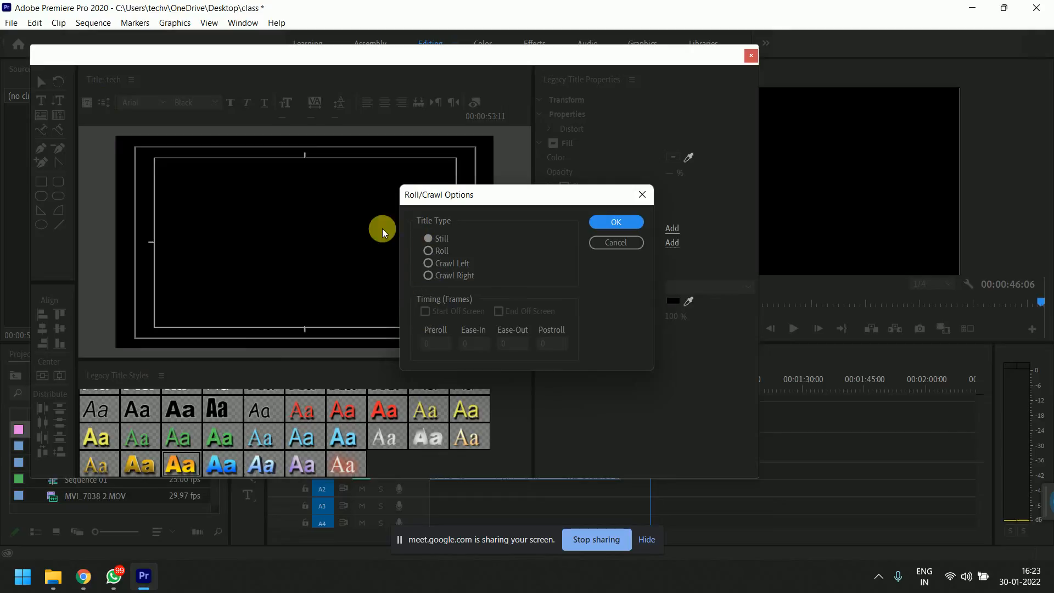
pyautogui.click(631, 246)
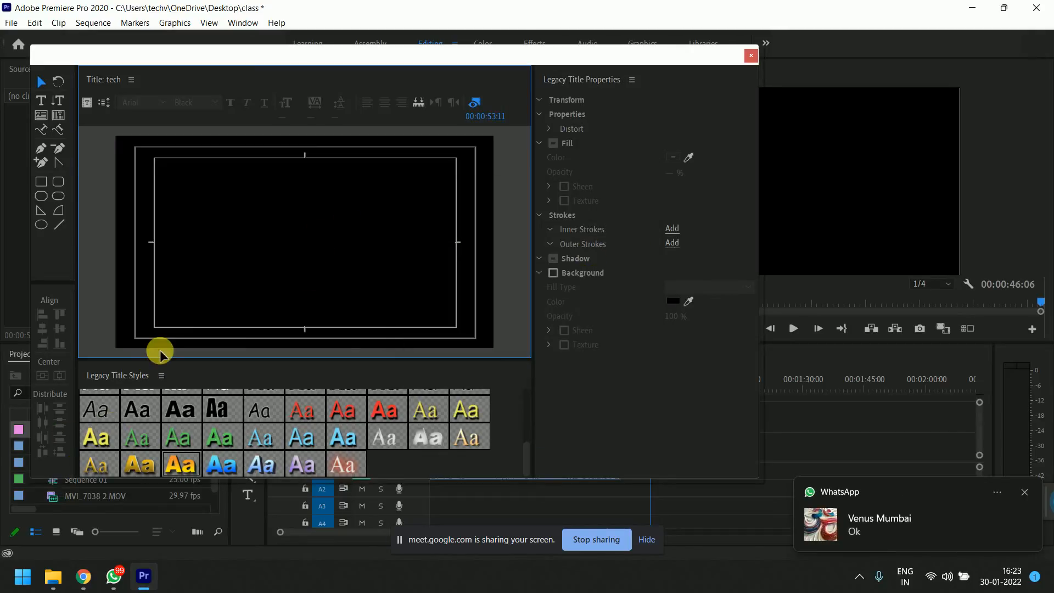
pyautogui.click(41, 100)
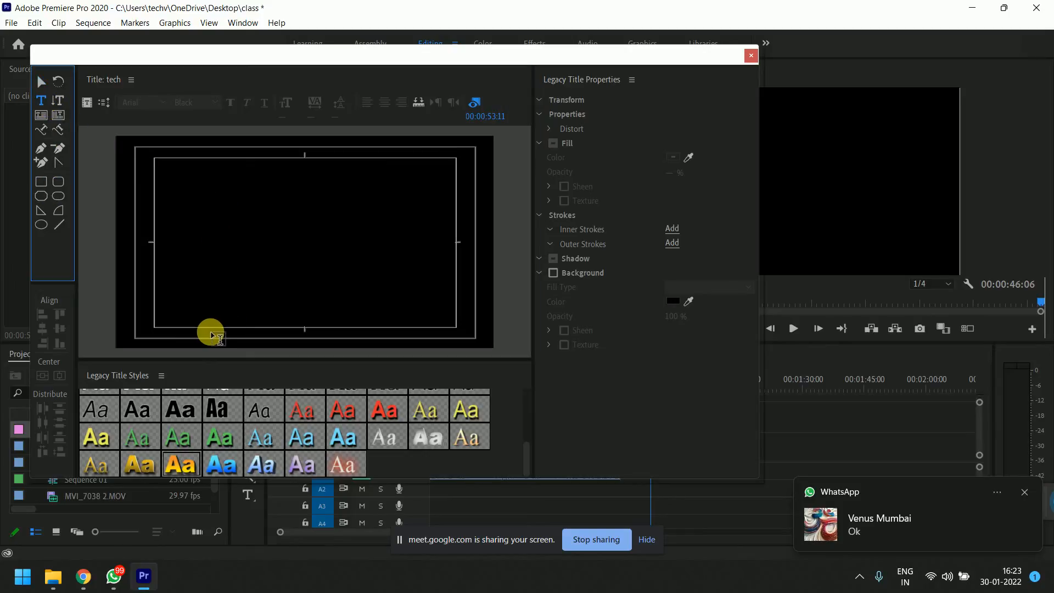
# - Switch to Chrome and search Google for "what is premiere" in a new tab
pyautogui.click(248, 495)
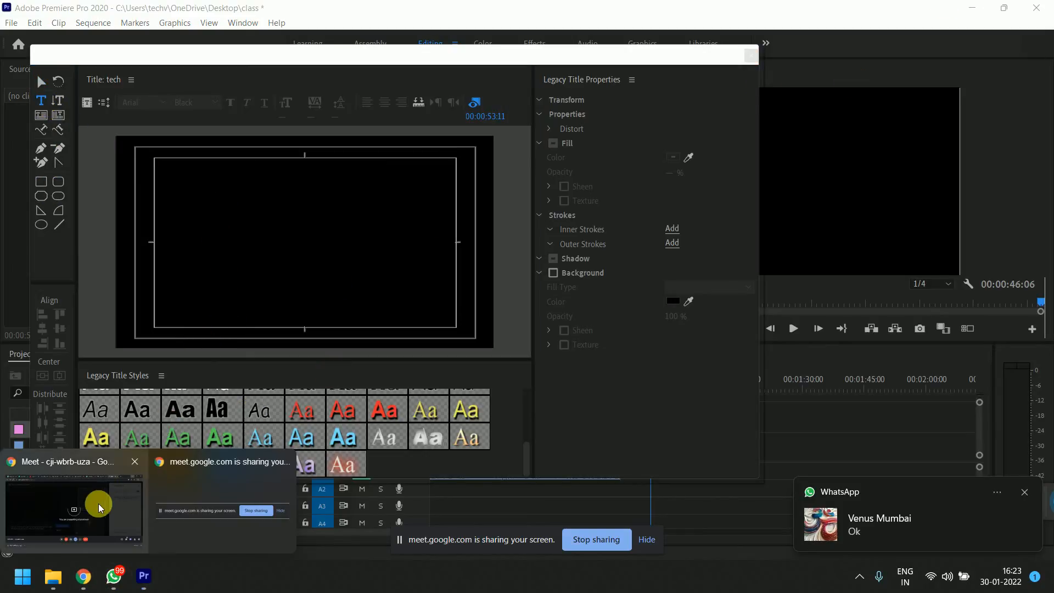
pyautogui.click(99, 501)
pyautogui.click(881, 11)
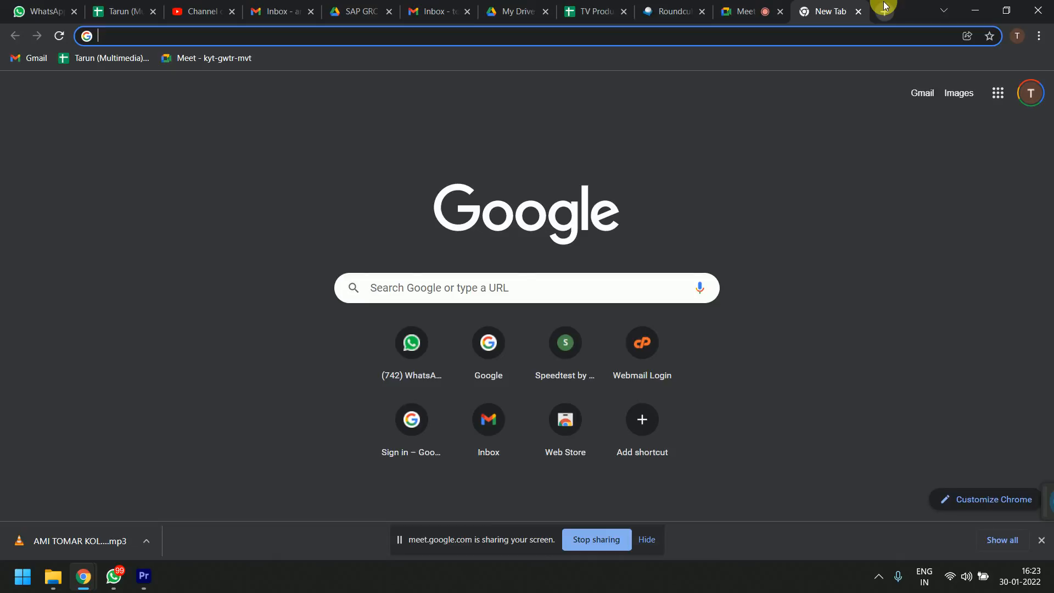
pyautogui.write('what is pre ')
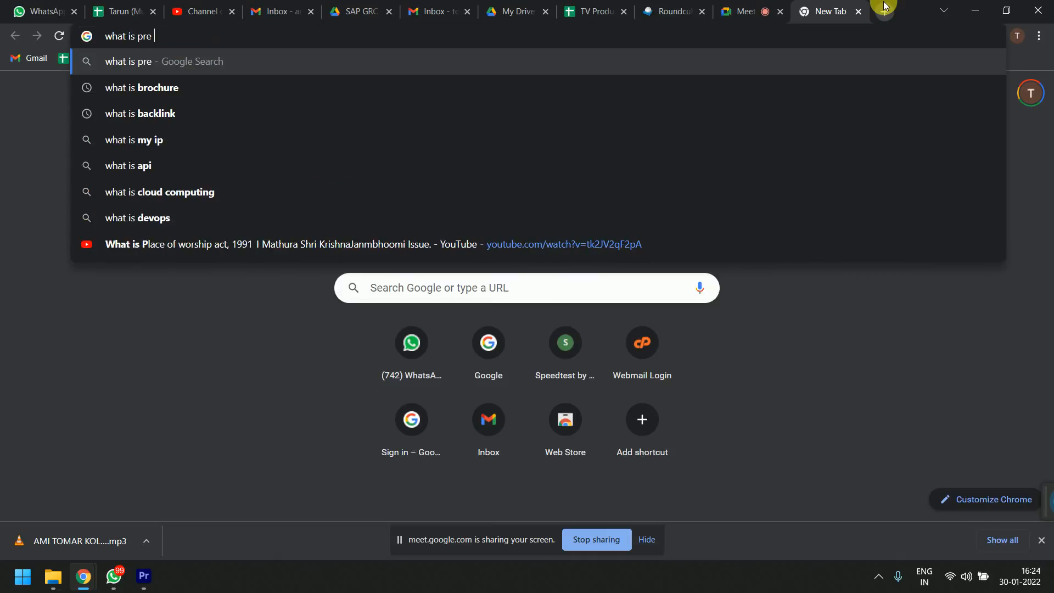
pyautogui.write('m')
pyautogui.press('BackSpace')
pyautogui.press('BackSpace')
pyautogui.write('miere')
pyautogui.press('Return')
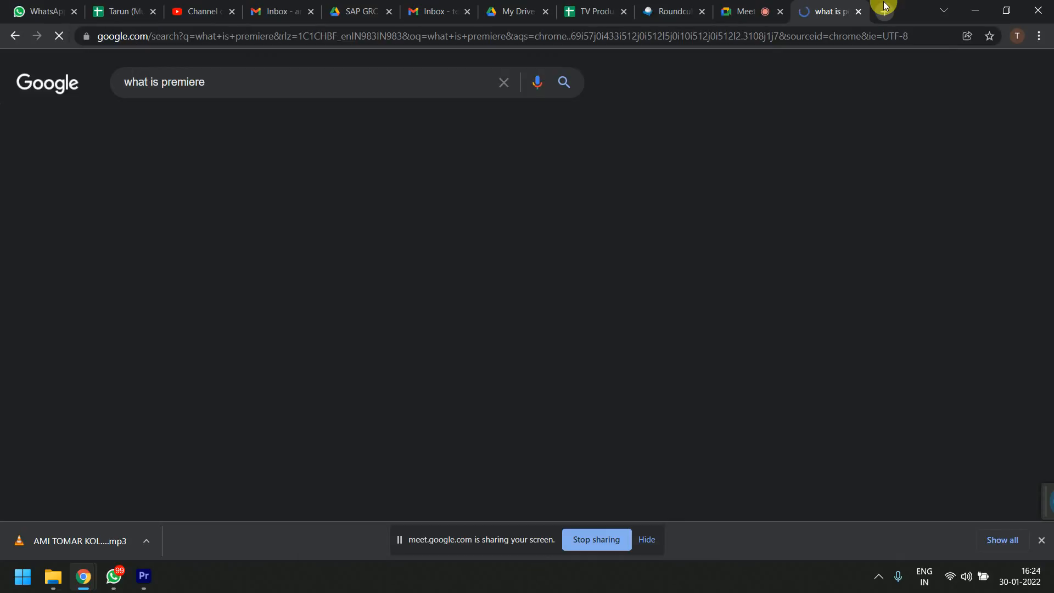
# - Open the Merriam-Webster result for premiere and look through its example sentences for sample text
pyautogui.scroll(-5, 565, 220)
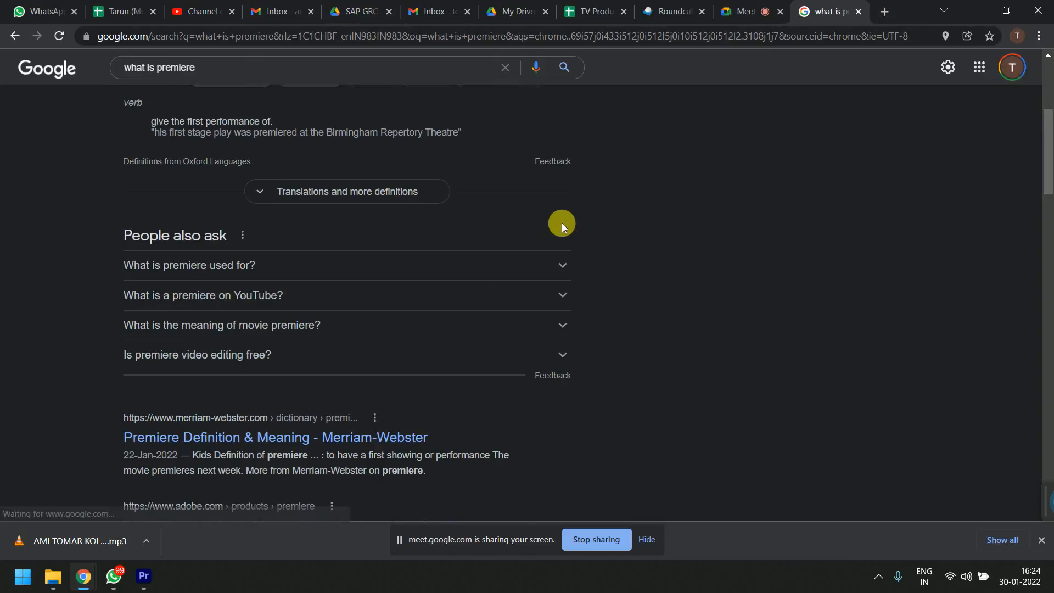
pyautogui.scroll(-4, 269, 263)
pyautogui.click(285, 230)
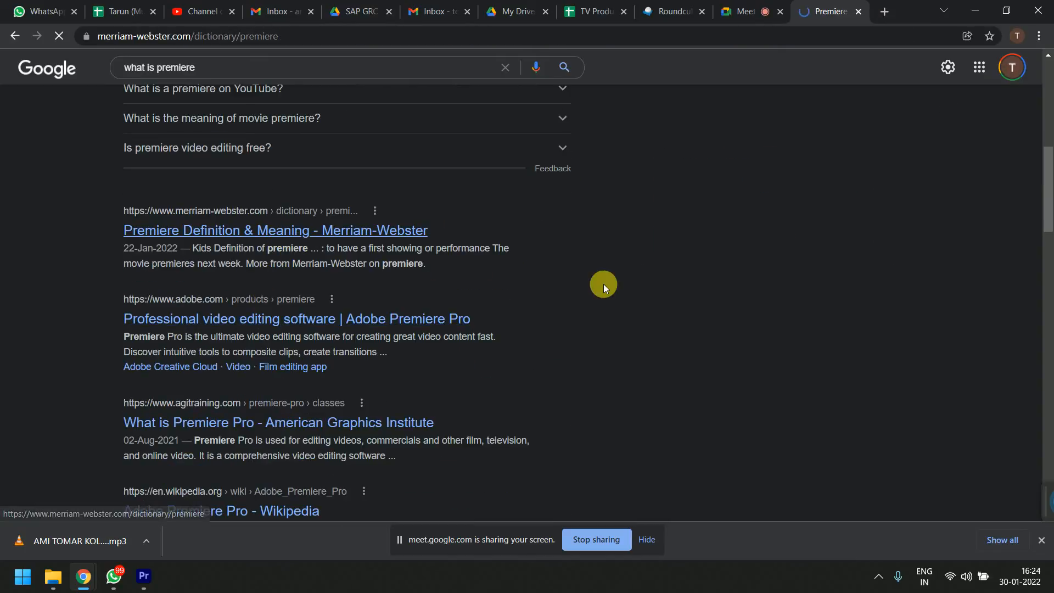
pyautogui.scroll(-16, 295, 307)
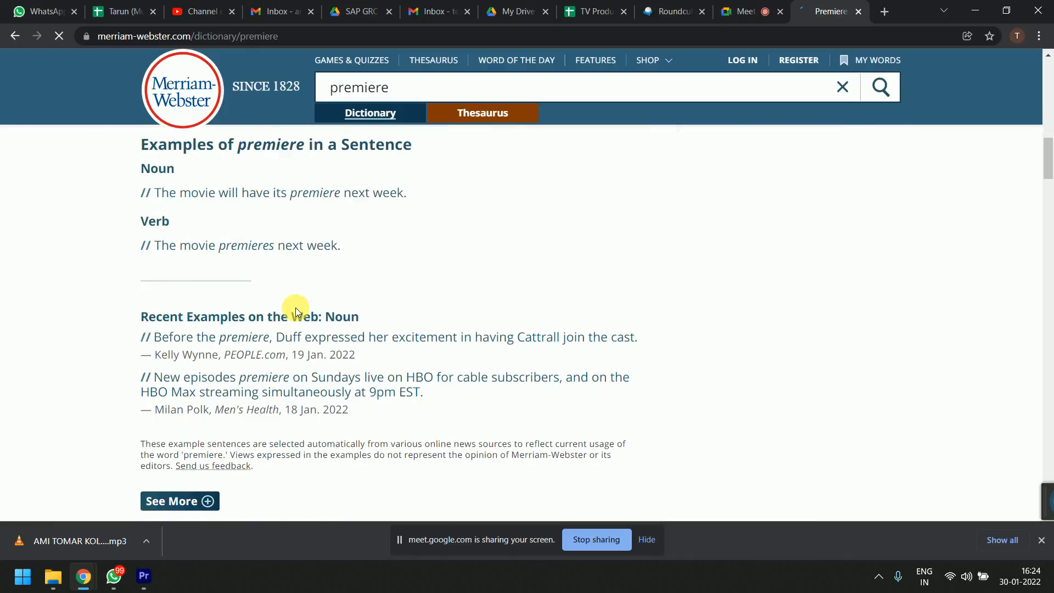
pyautogui.scroll(-3, 294, 308)
pyautogui.scroll(1, 306, 231)
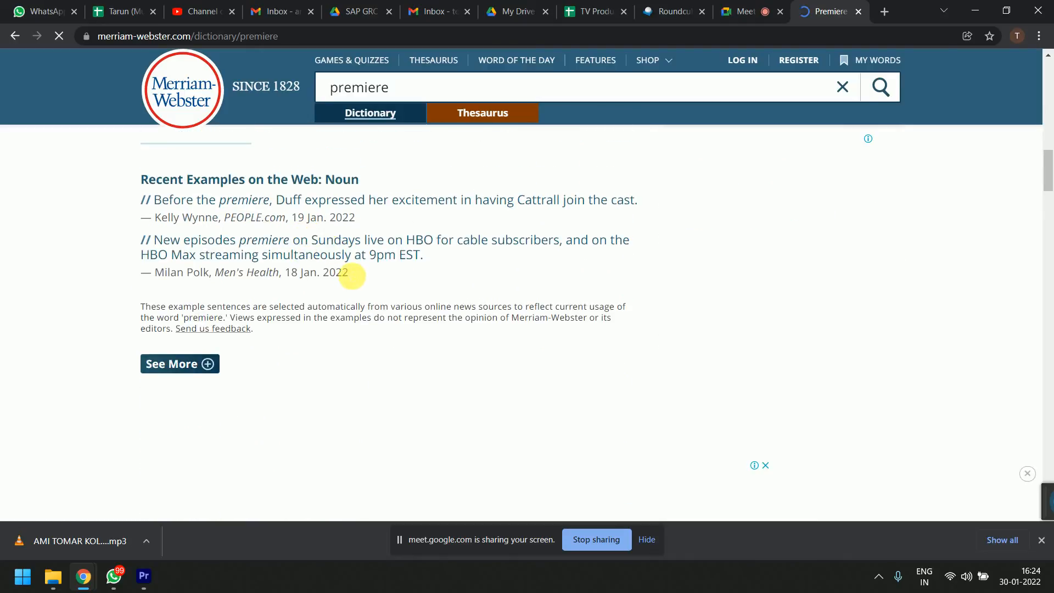
pyautogui.moveTo(349, 274); pyautogui.dragTo(133, 195)
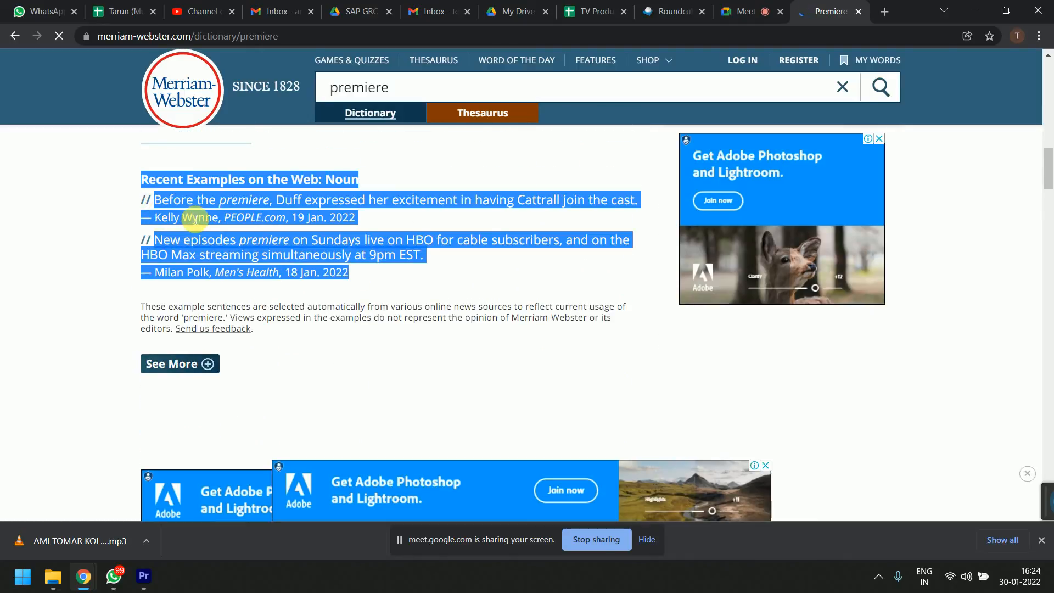
pyautogui.click(344, 259)
pyautogui.scroll(-10, 344, 259)
pyautogui.scroll(-15, 344, 259)
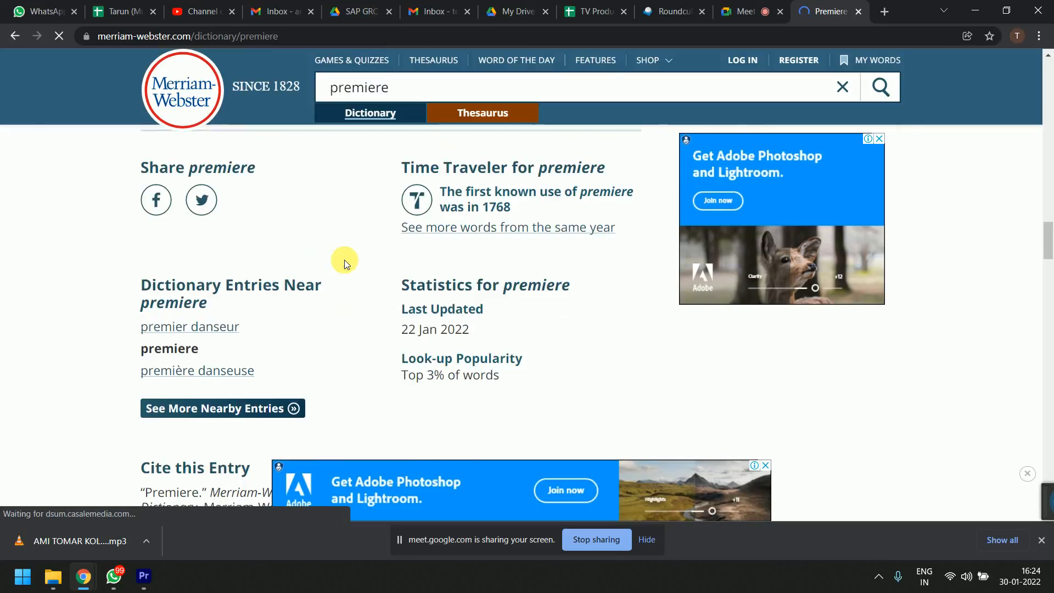
# - Switch back to Premiere Pro, paste the copied example sentences near the title frame's upper edge, and remove the line breaks to form one line
pyautogui.hotkey('alt', 'Tab')
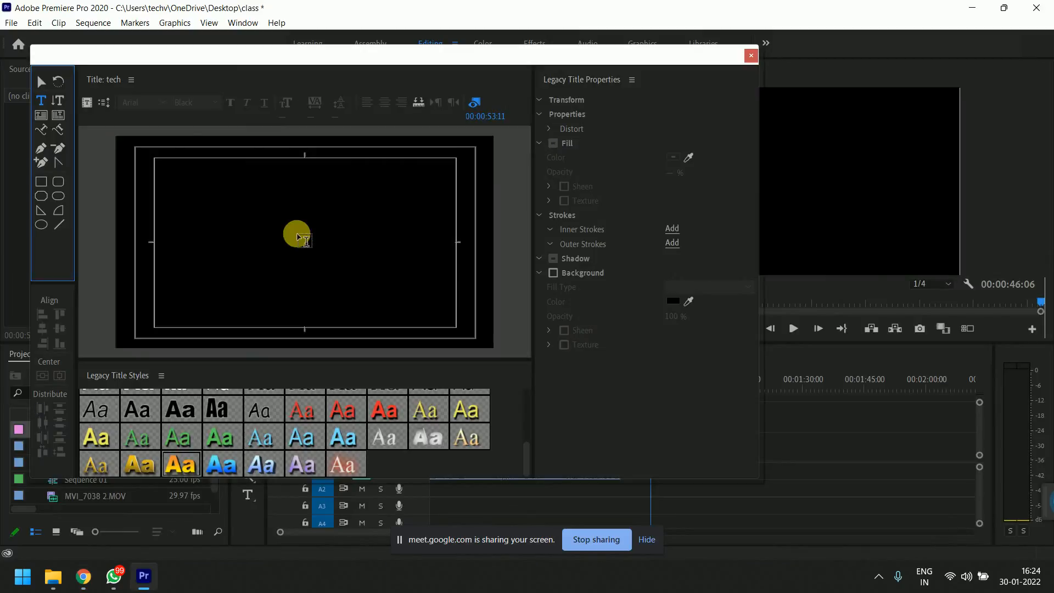
pyautogui.click(178, 177)
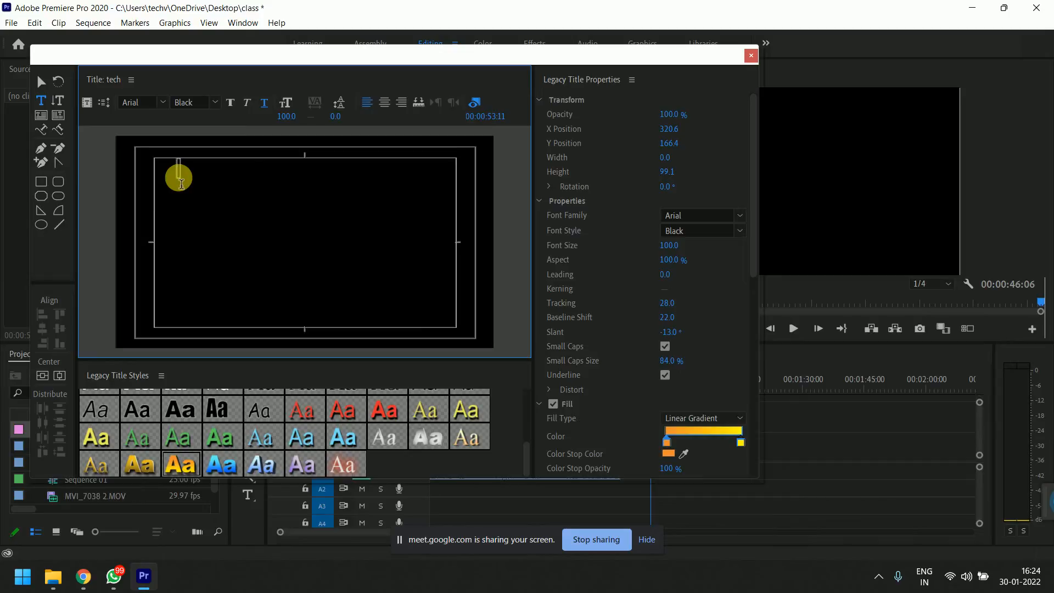
pyautogui.hotkey('ctrl', 'v')
pyautogui.click(180, 193)
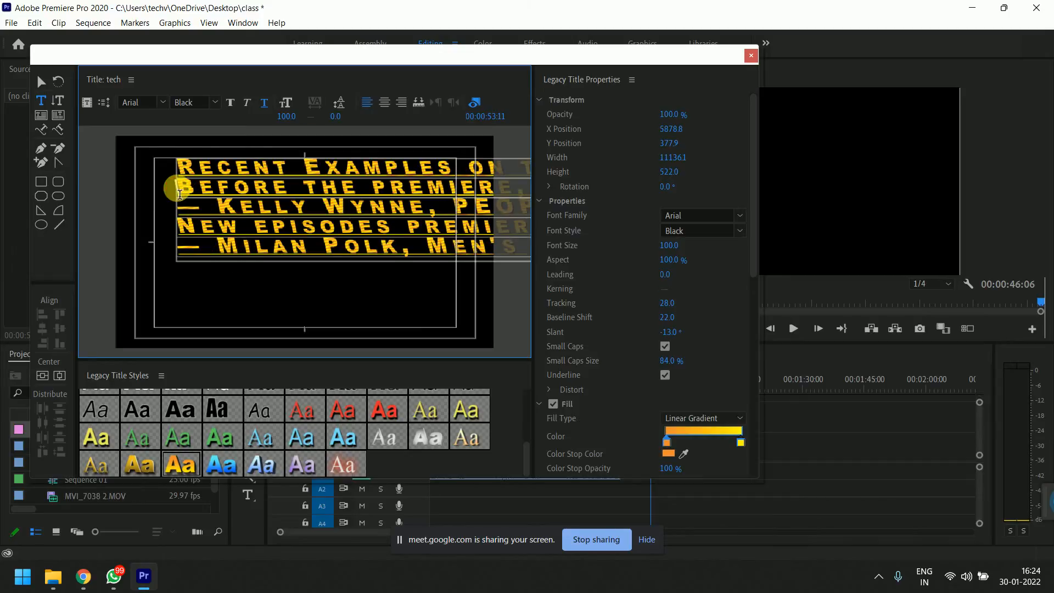
pyautogui.press('Delete')
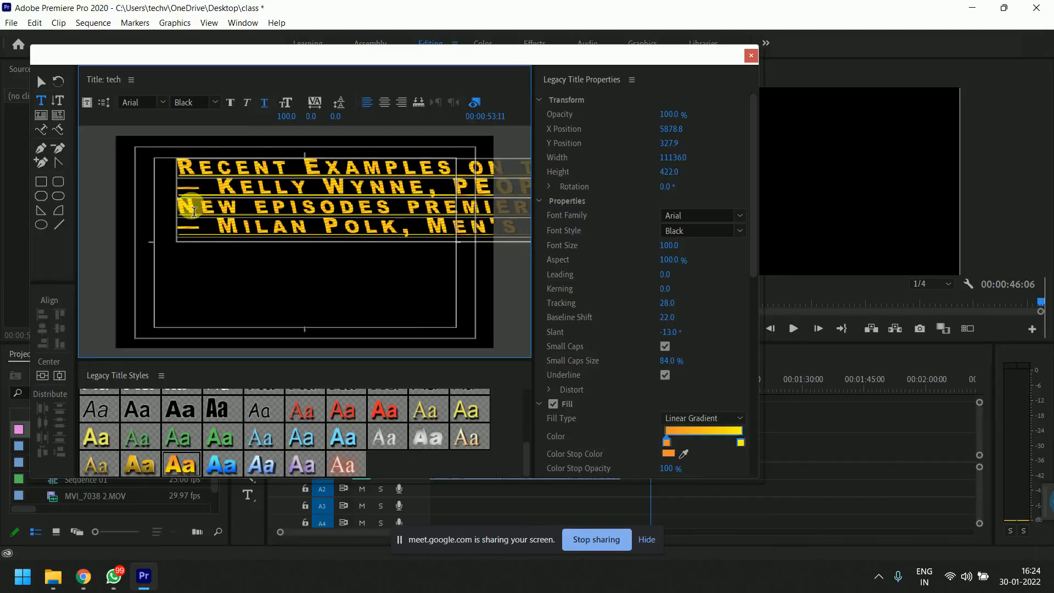
pyautogui.press('Delete')
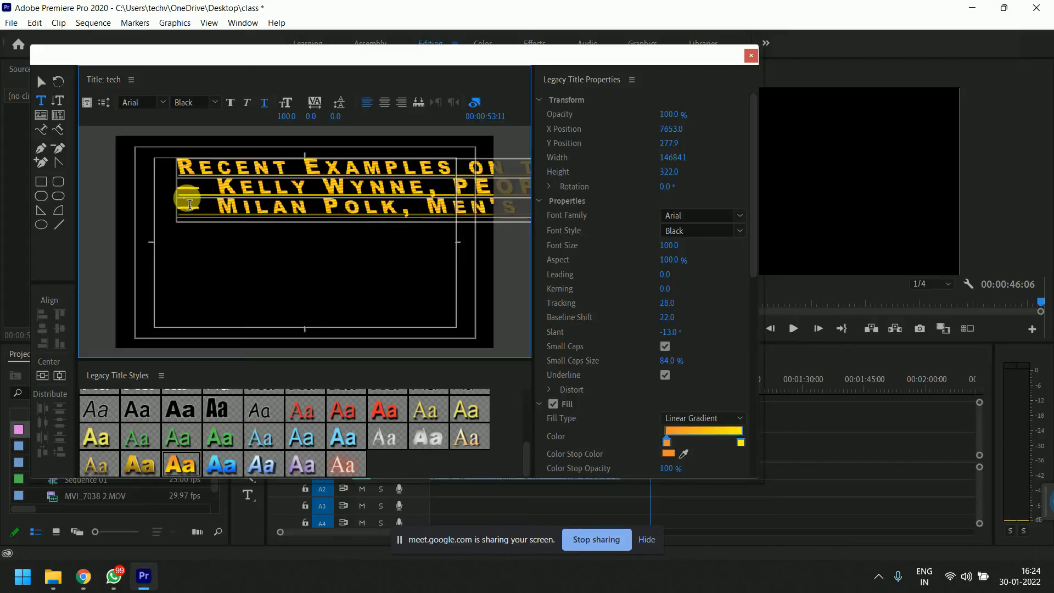
pyautogui.press('Delete')
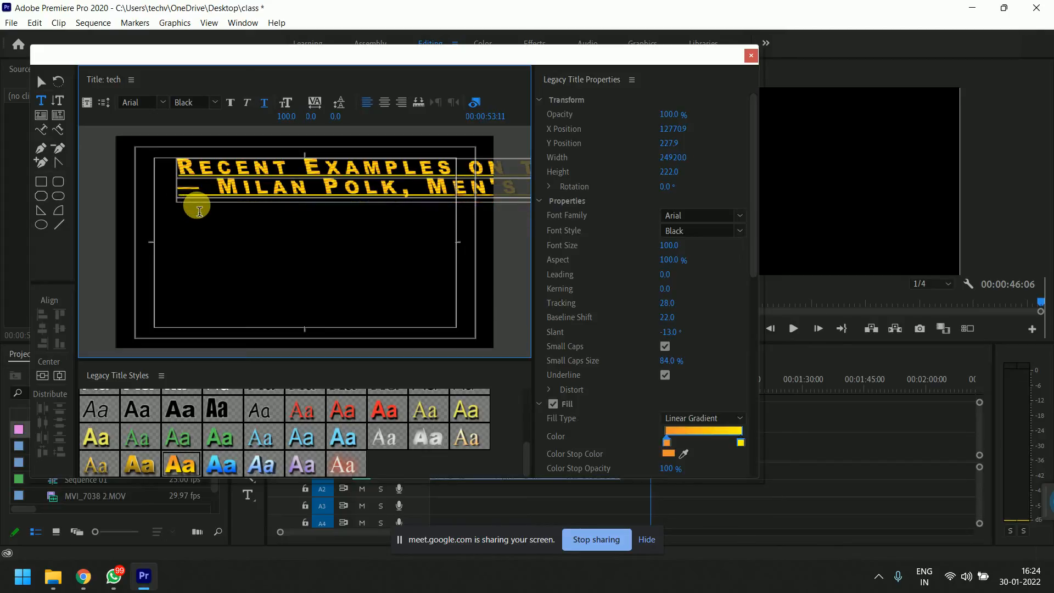
pyautogui.press('Delete')
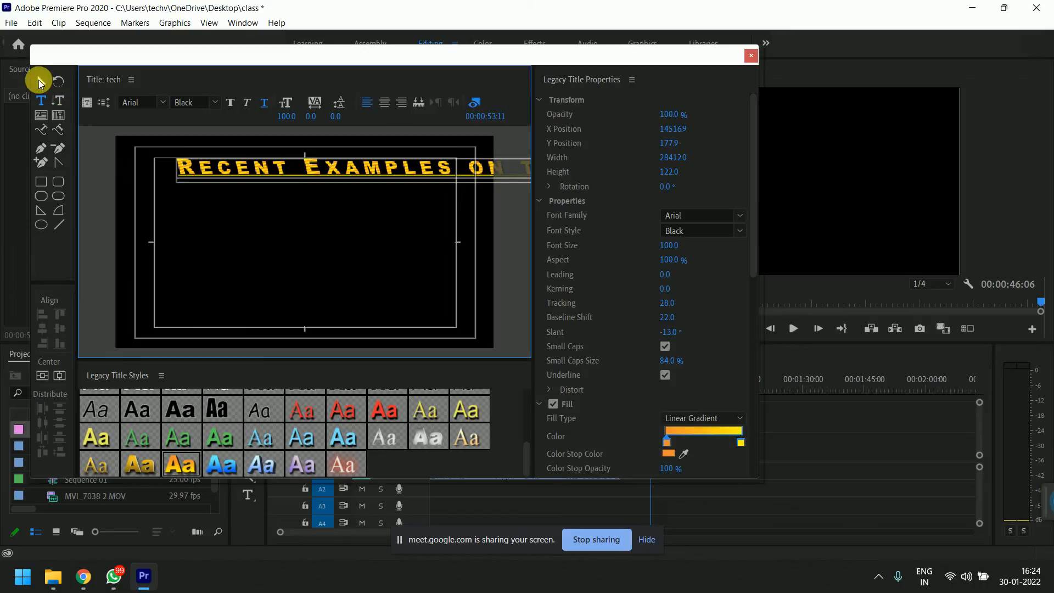
# - Move the single-line text to the lower edge of the title frame and reduce its font size to 59
pyautogui.click(41, 82)
pyautogui.moveTo(357, 177); pyautogui.dragTo(316, 333)
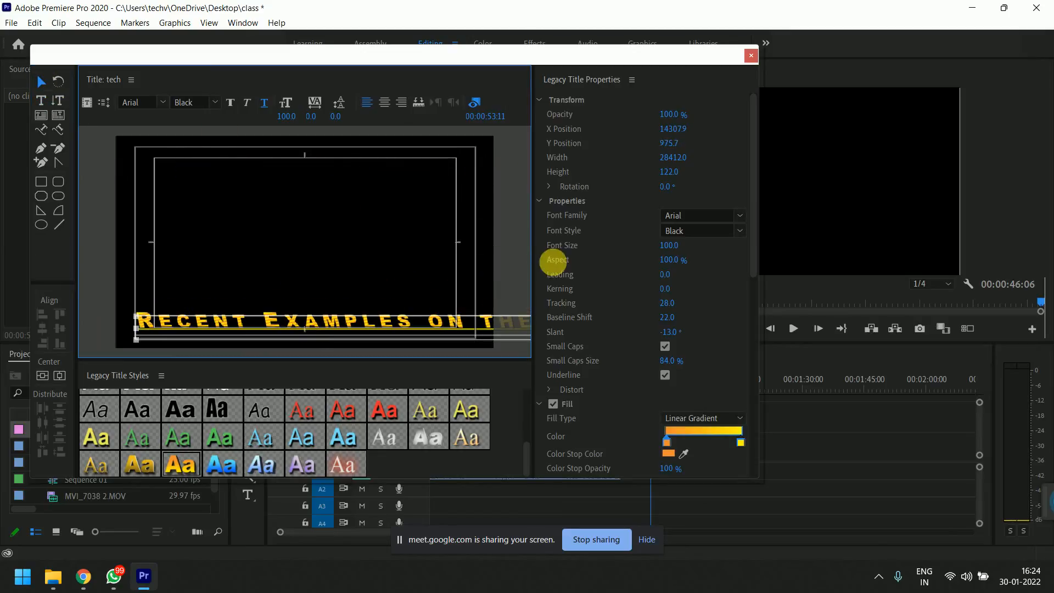
pyautogui.moveTo(681, 250); pyautogui.dragTo(394, 338)
# - Set the title's roll/crawl type to Crawl Left and close the title editor
pyautogui.click(89, 102)
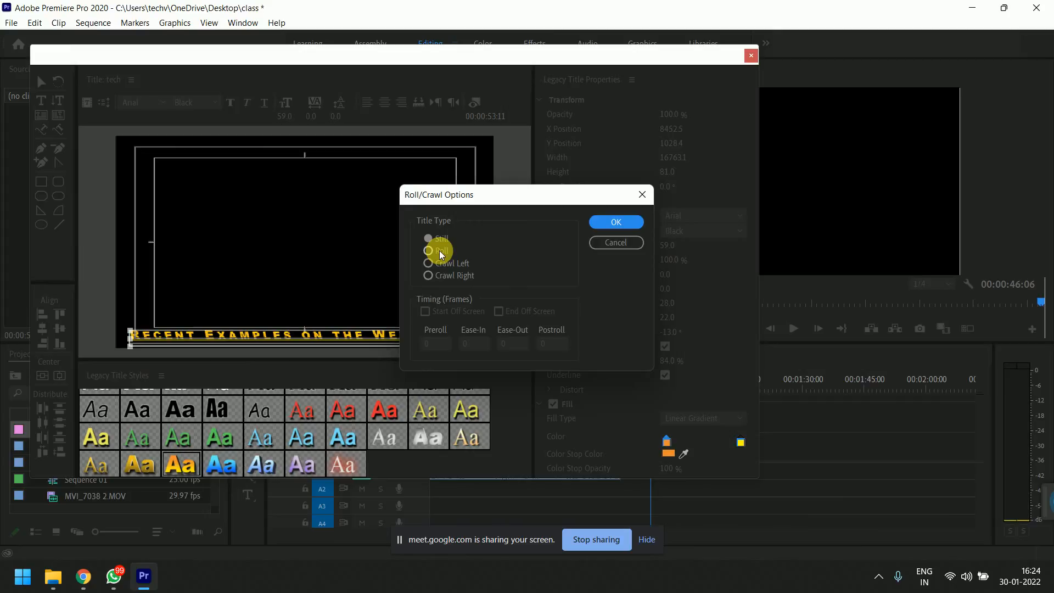
pyautogui.click(451, 265)
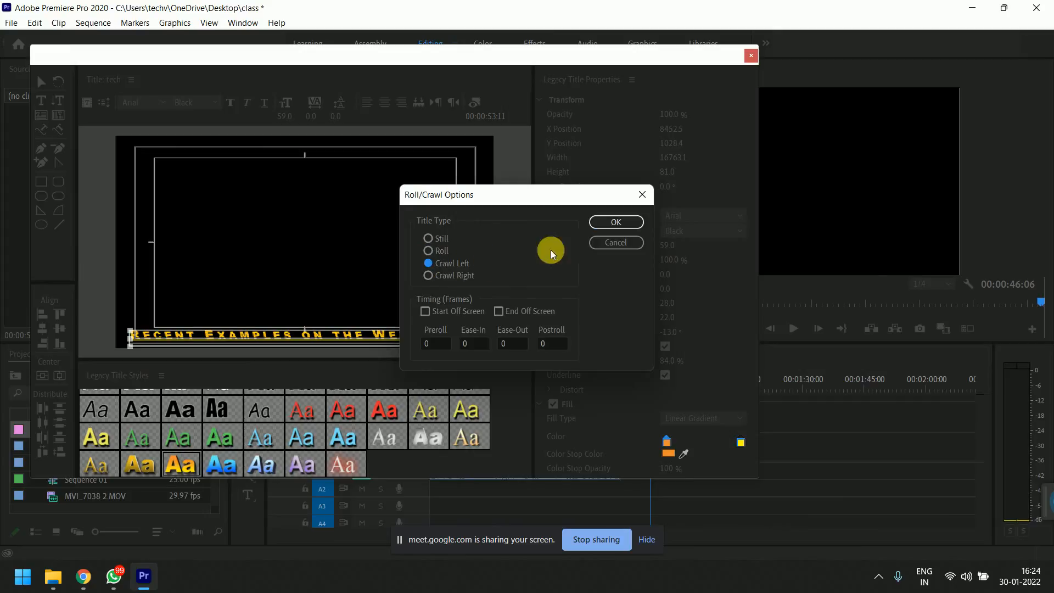
pyautogui.click(616, 221)
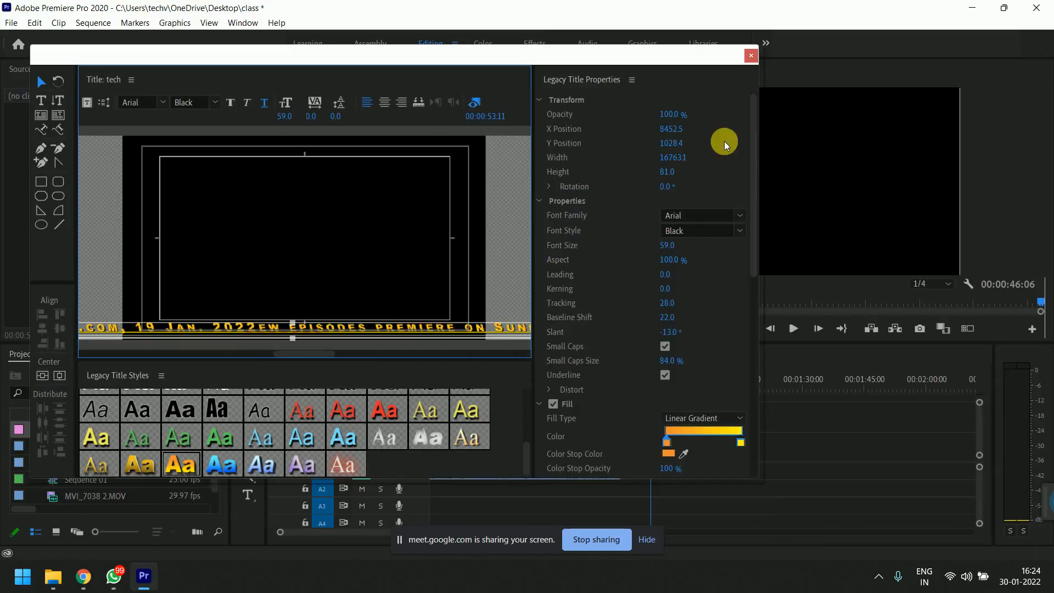
pyautogui.click(752, 58)
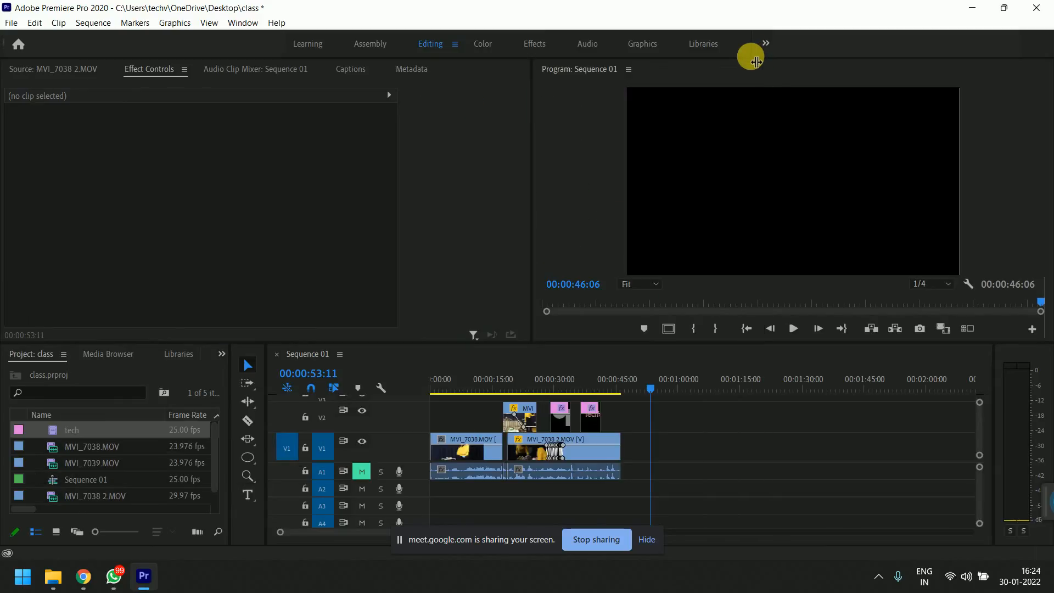
# - Place the tech title on video track V1 at 00:00:53:11 and play back its crawling text
pyautogui.click(52, 430)
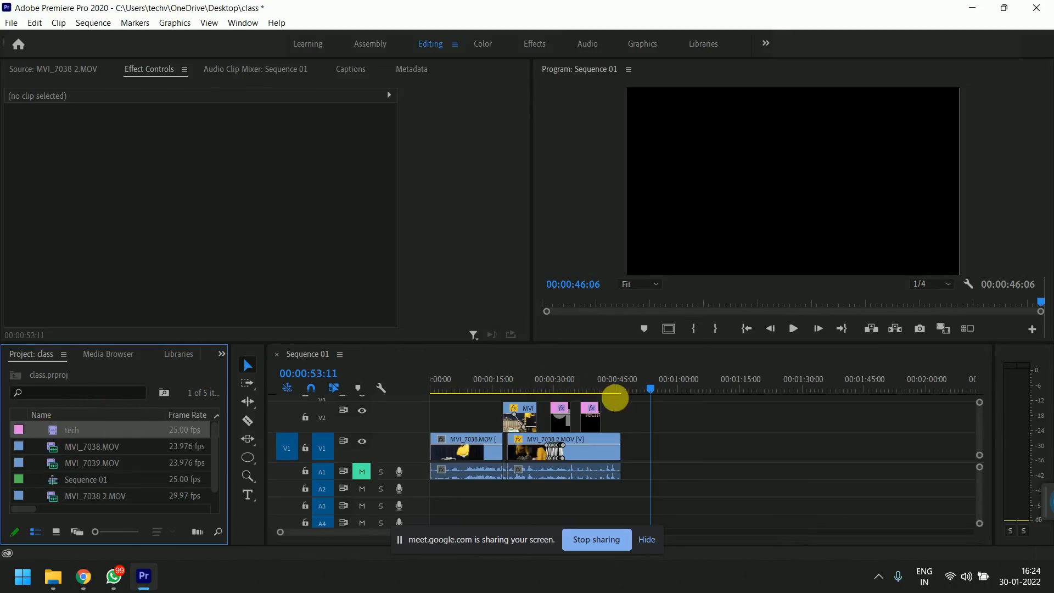
pyautogui.moveTo(615, 398); pyautogui.dragTo(653, 444)
pyautogui.press('=')
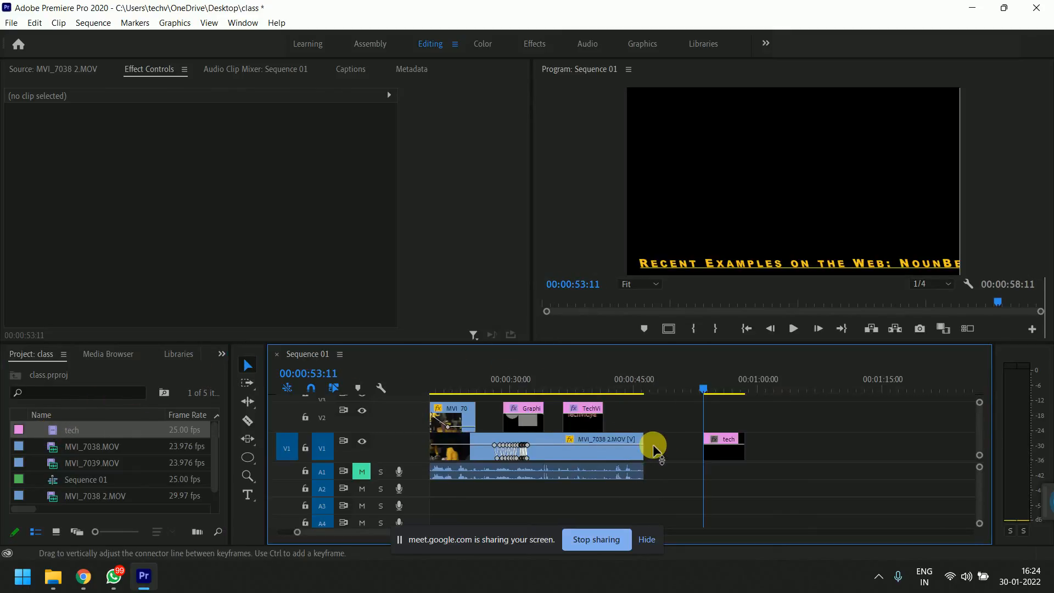
pyautogui.press('=')
pyautogui.press('space')
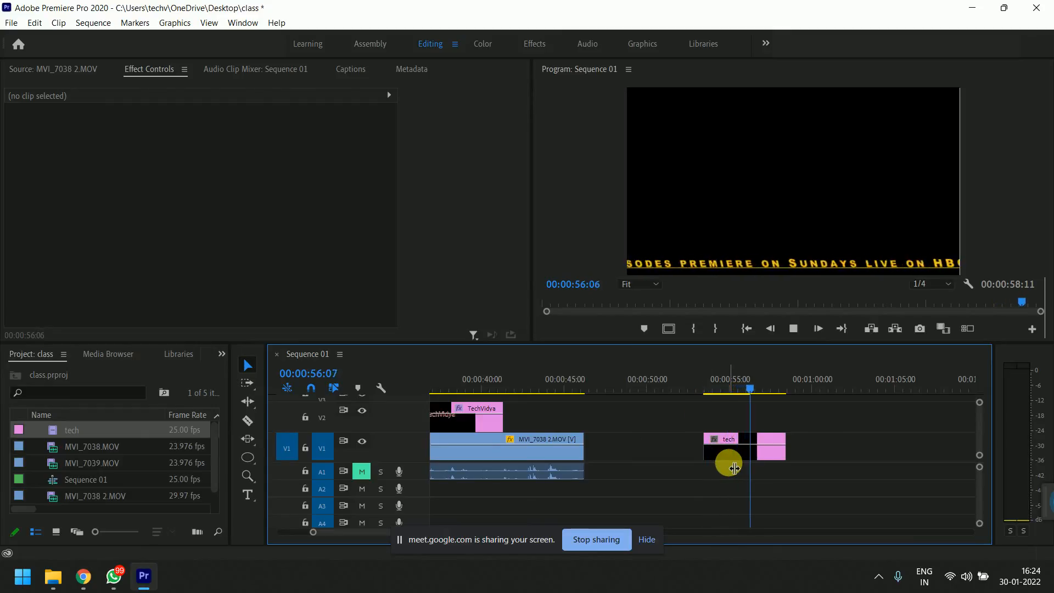
pyautogui.press('space')
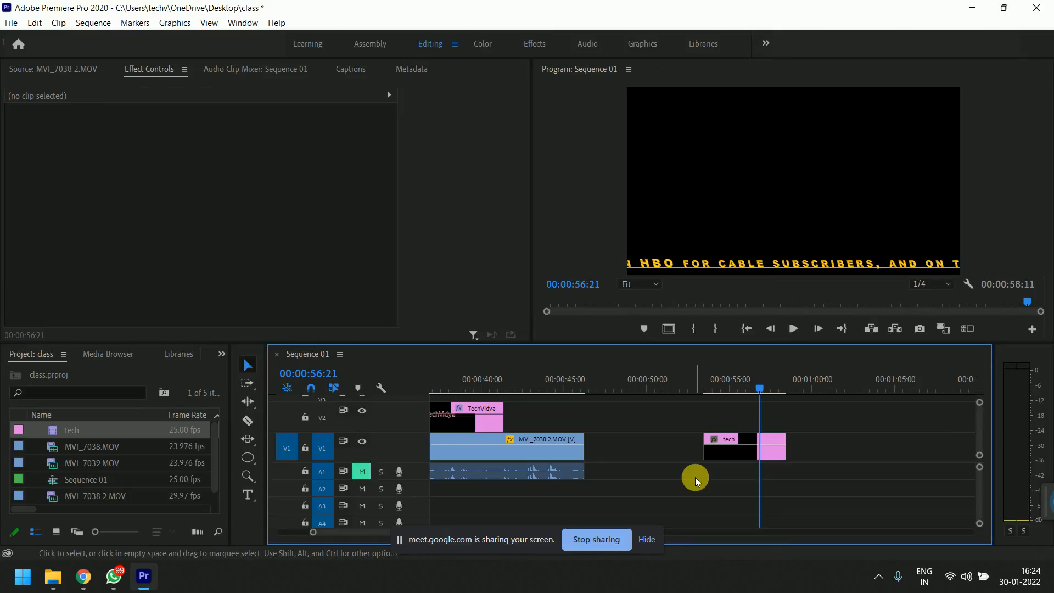
# - Play the tech clip again from near its beginning to check the crawl speed
pyautogui.scroll(-3, 765, 459)
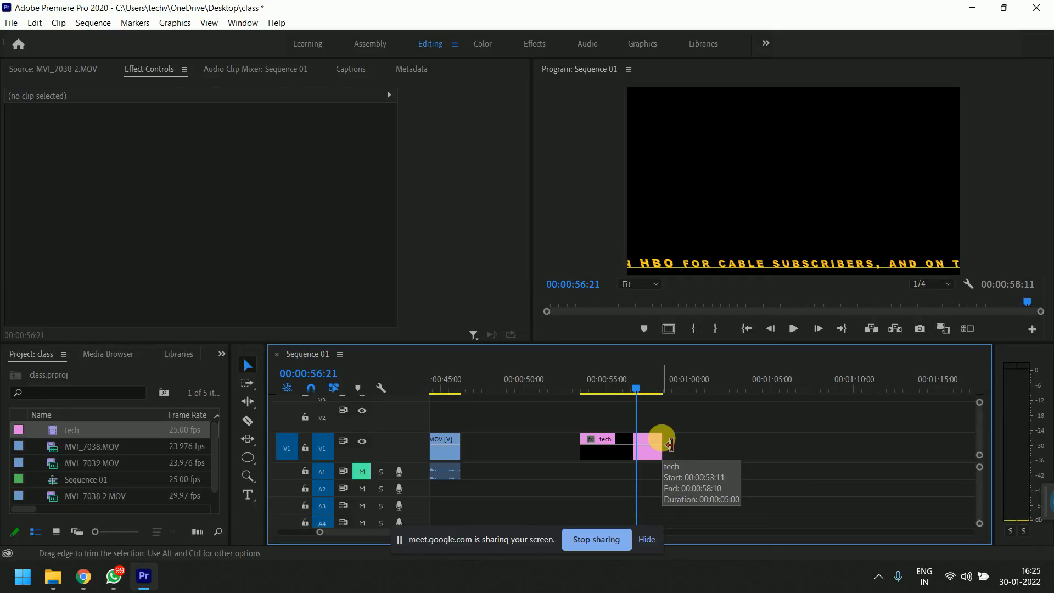
pyautogui.scroll(-6, 663, 441)
pyautogui.scroll(5, 526, 439)
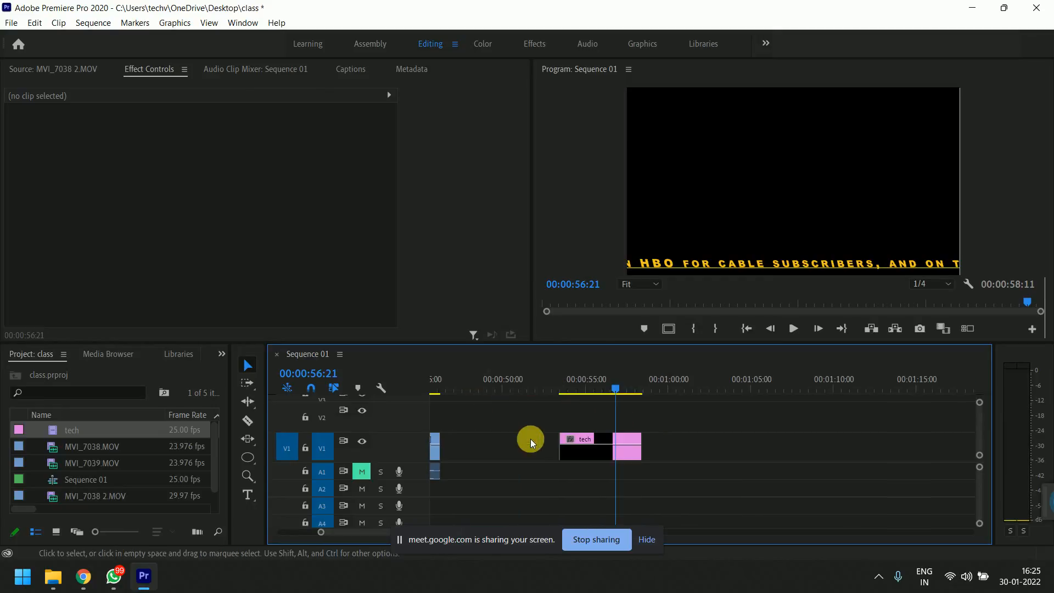
pyautogui.moveTo(576, 385); pyautogui.dragTo(580, 385)
pyautogui.press('space')
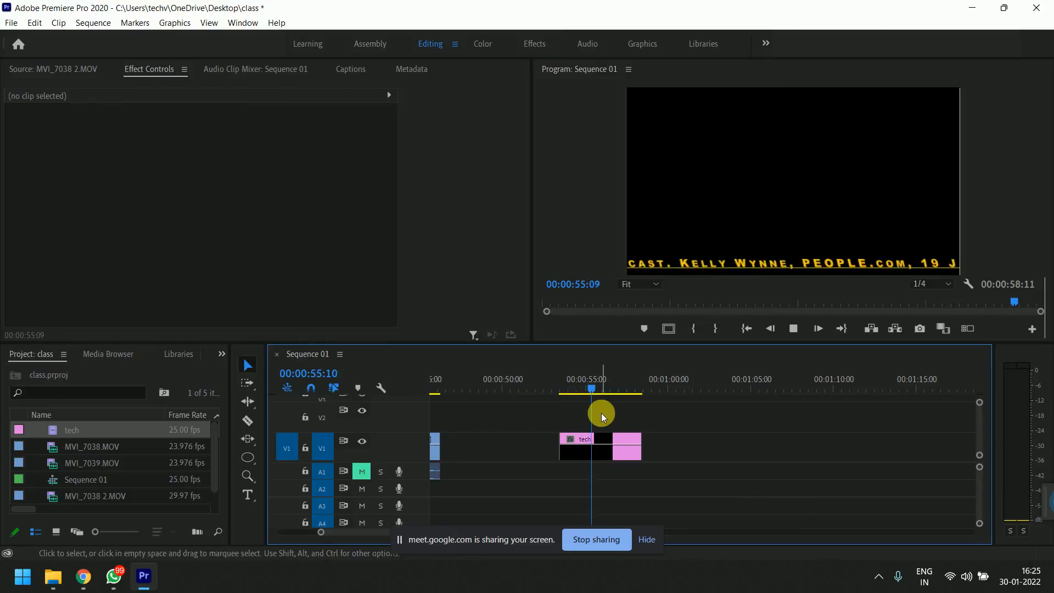
pyautogui.press('space')
# - Extend the end of the tech clip to about 00:01:15:09 and play back the slower crawl
pyautogui.moveTo(642, 450); pyautogui.dragTo(939, 453)
pyautogui.press('space')
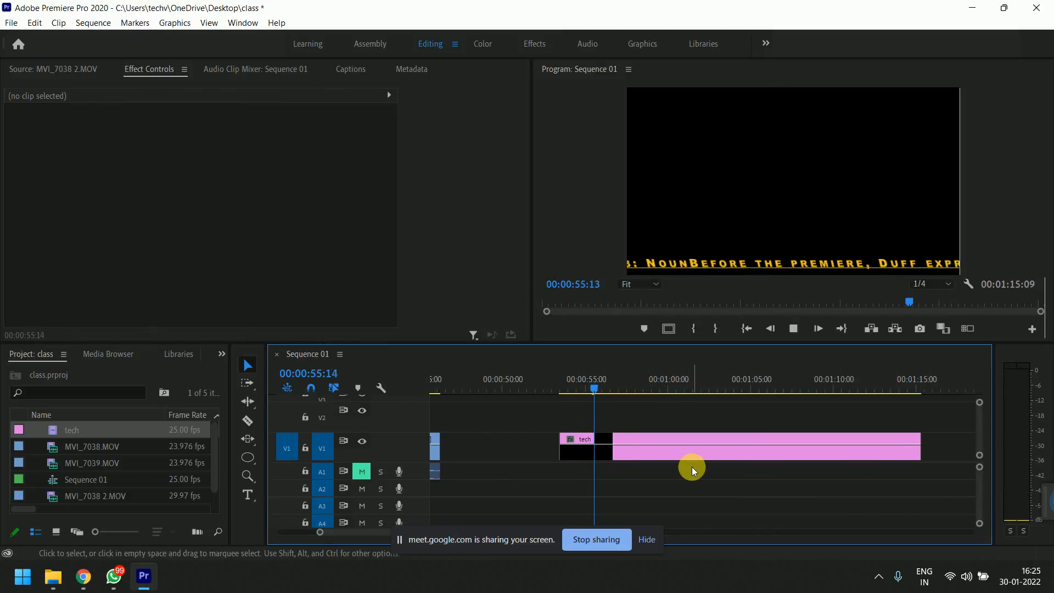
pyautogui.scroll(-1, 692, 466)
pyautogui.scroll(-5, 692, 466)
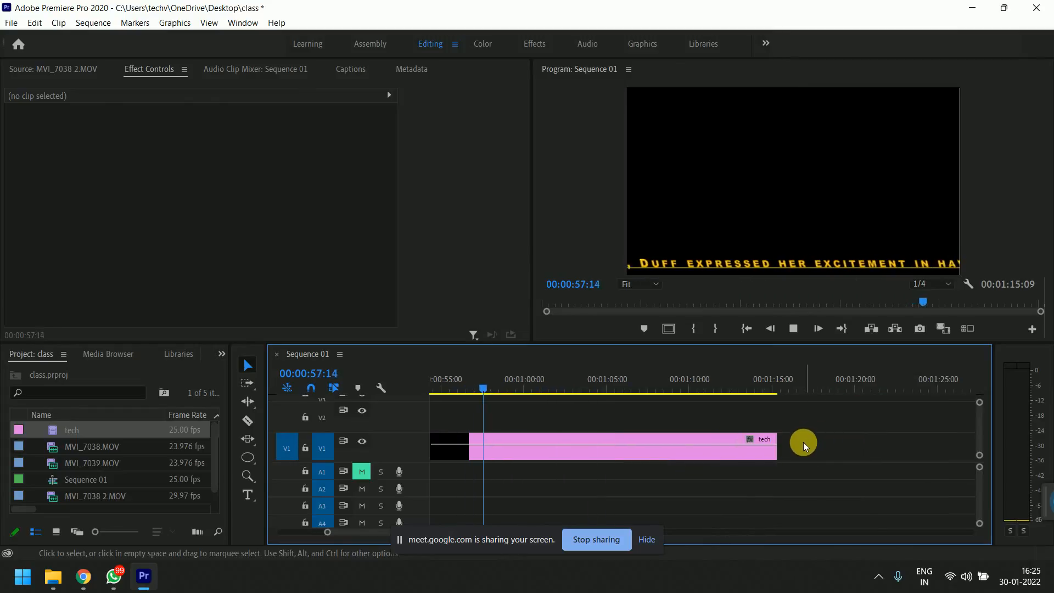
pyautogui.press('space')
# - Extend the end of the tech clip further to about 00:01:33:14 and play it from near 00:01:00:00
pyautogui.moveTo(793, 450); pyautogui.dragTo(917, 446)
pyautogui.scroll(6, 646, 413)
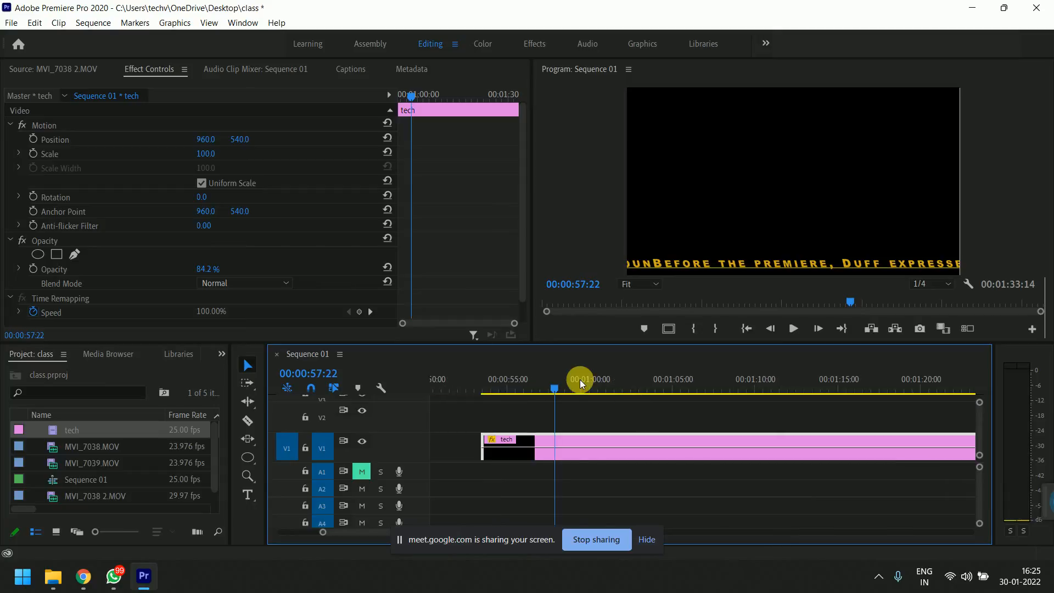
pyautogui.click(580, 379)
pyautogui.press('space')
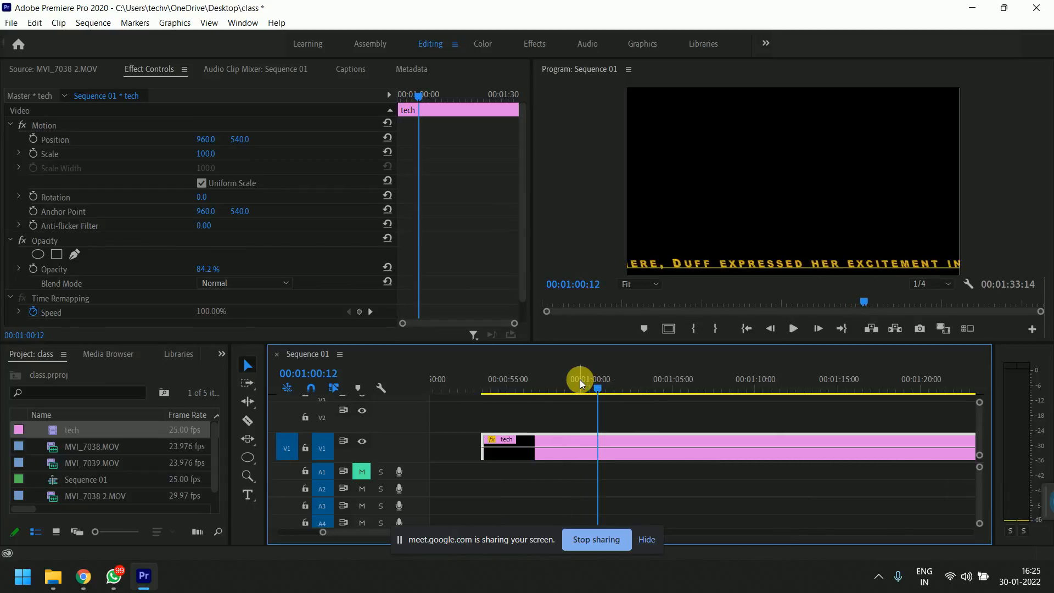
pyautogui.press('space')
# - Check the tech title in the title editor, close it, and move the playhead to empty timeline space at 00:01:57:13
pyautogui.doubleClick(640, 446)
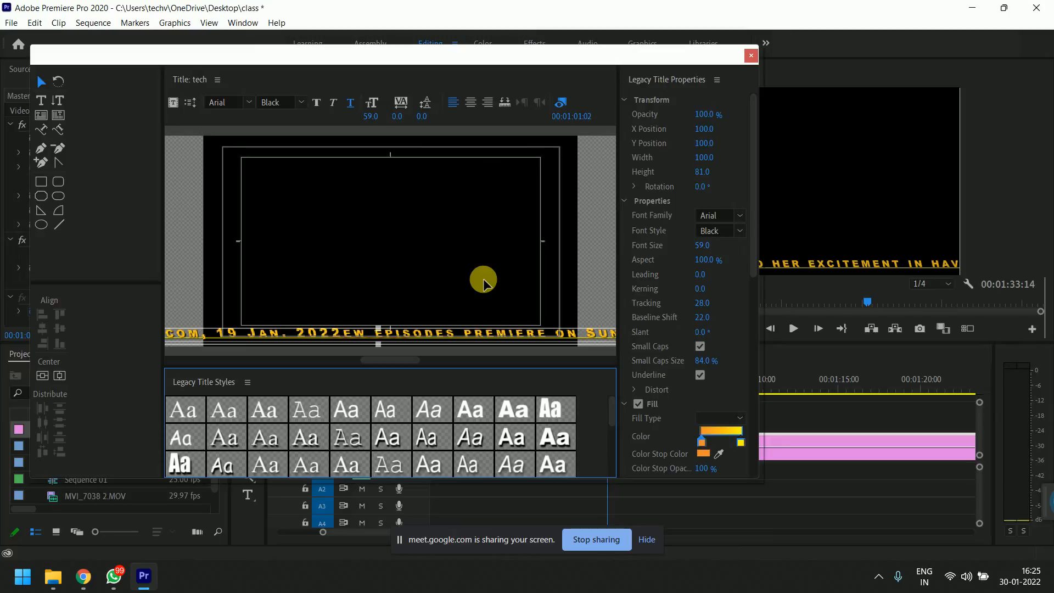
pyautogui.click(751, 58)
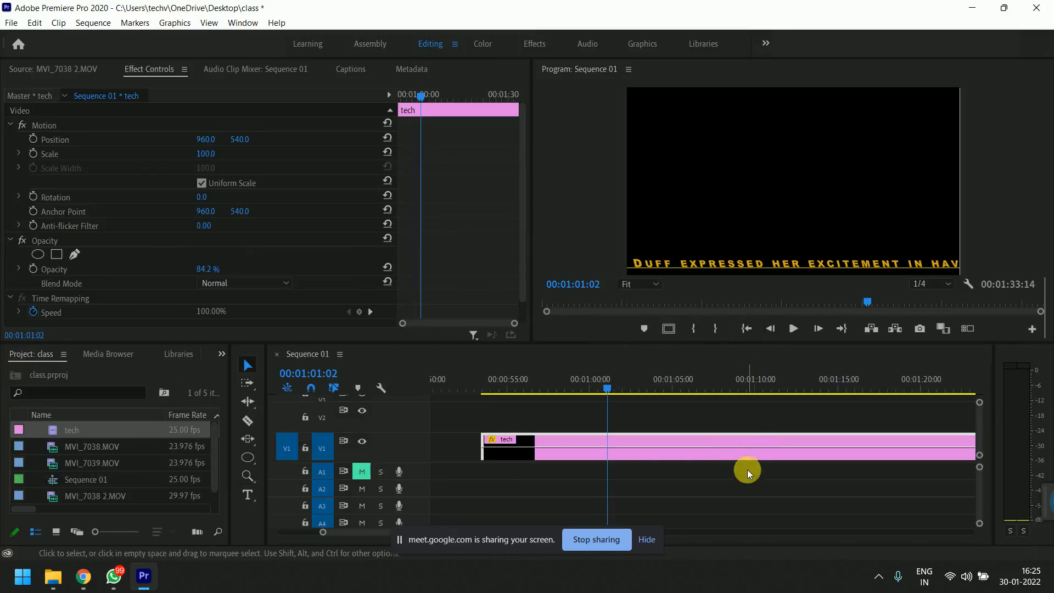
pyautogui.press('-')
pyautogui.press('-')
pyautogui.click(672, 391)
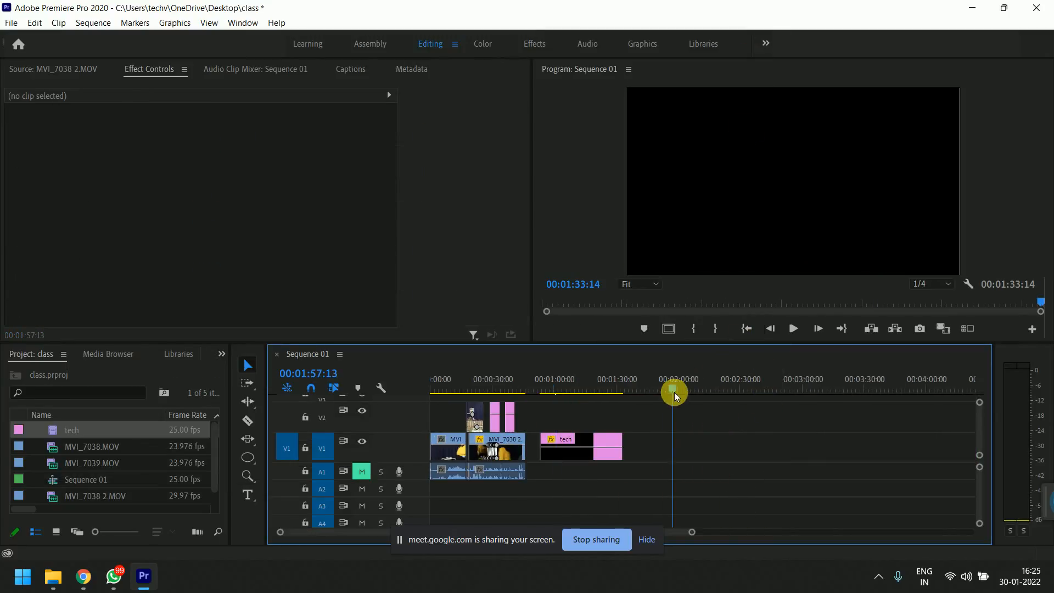
pyautogui.press('=')
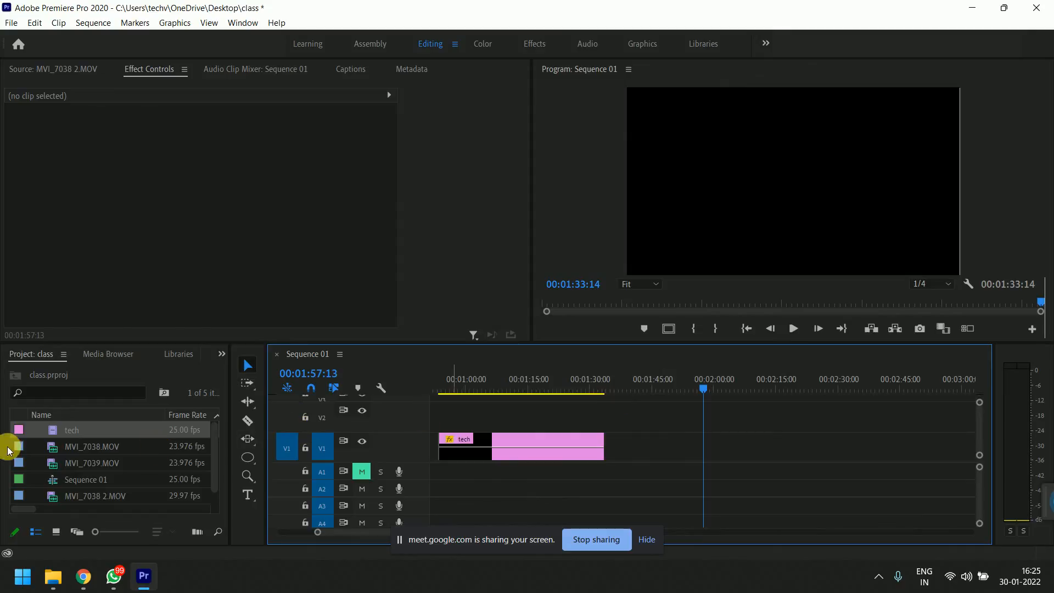
# - Create a new legacy title named Title 02 at 1920 by 1080, 25 fps, with square pixels
pyautogui.rightClick(34, 472)
pyautogui.moveTo(143, 279)
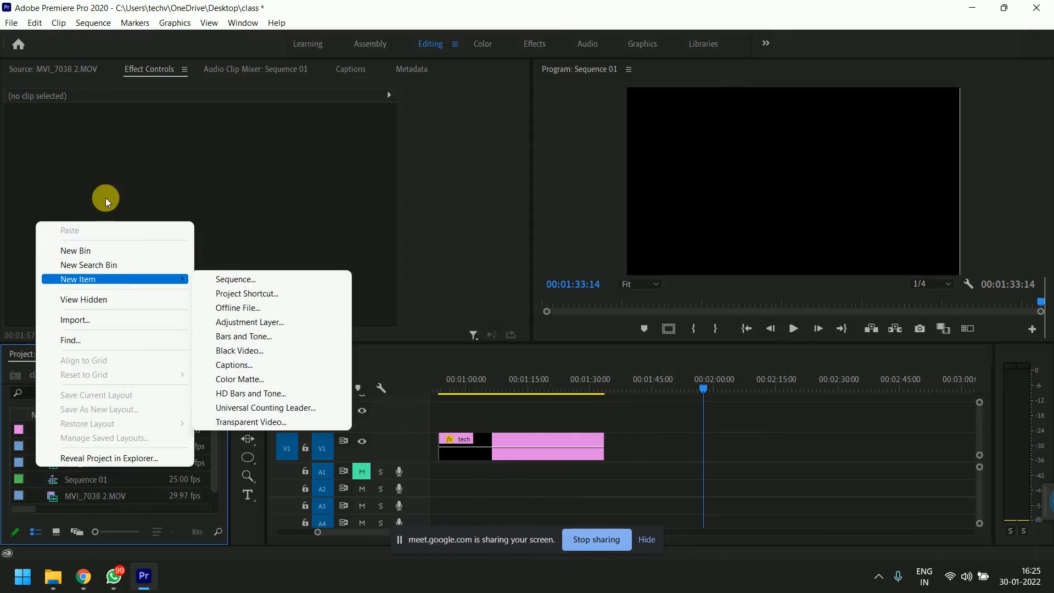
pyautogui.click(11, 23)
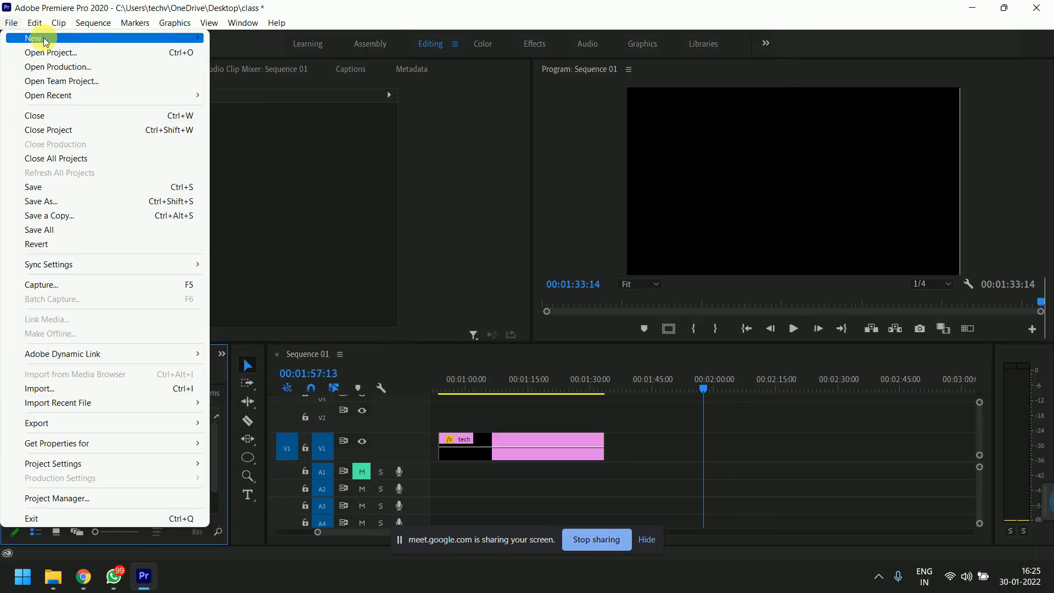
pyautogui.moveTo(44, 41)
pyautogui.click(285, 206)
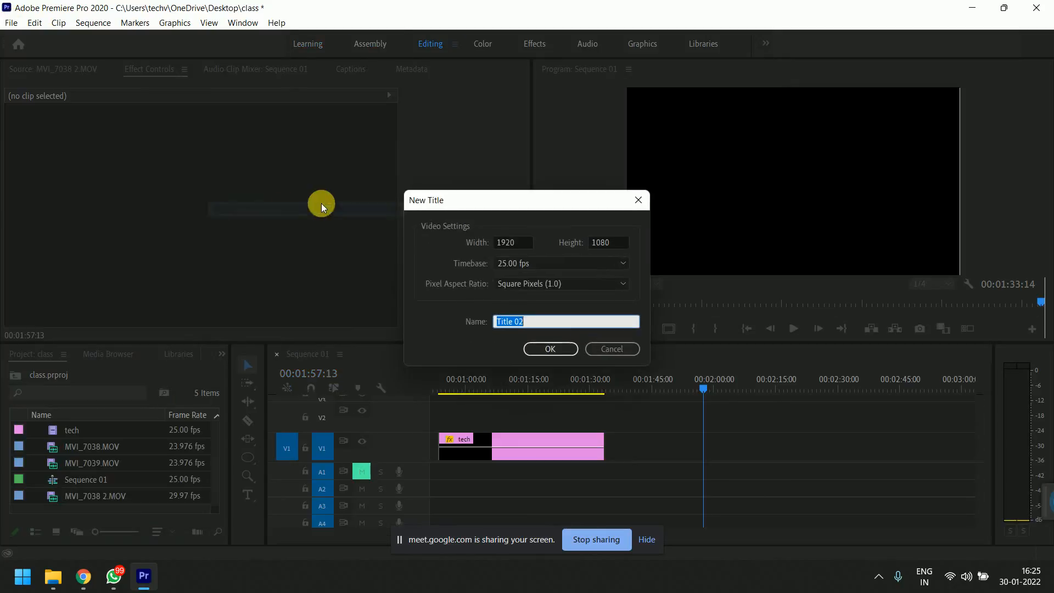
pyautogui.click(541, 347)
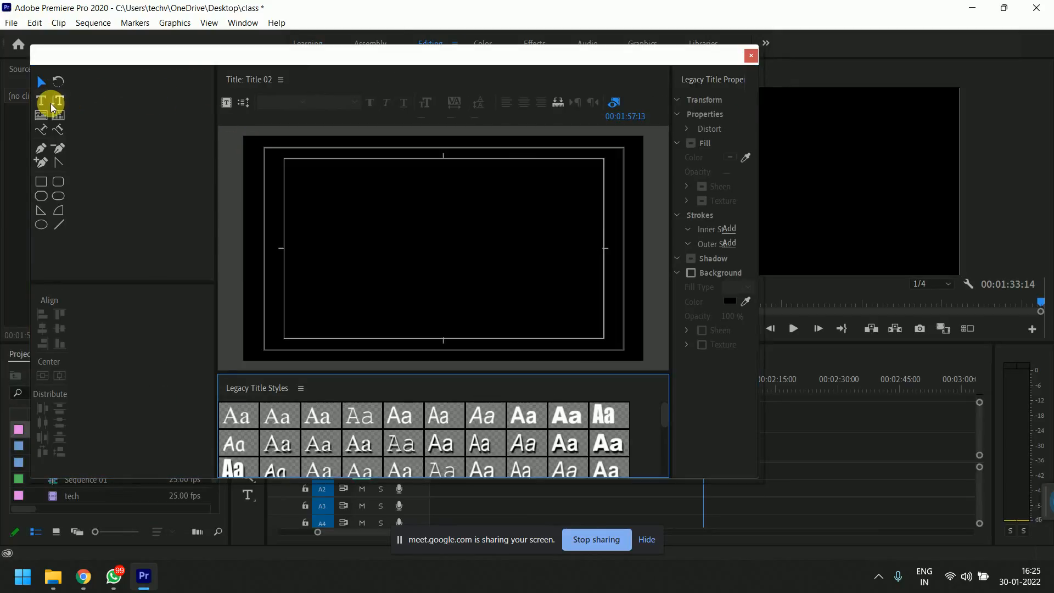
# - Draw a text box about 1039 wide in the title, paste the copied example text, and extend the box's height to about 1214
pyautogui.click(45, 103)
pyautogui.moveTo(338, 163); pyautogui.dragTo(555, 367)
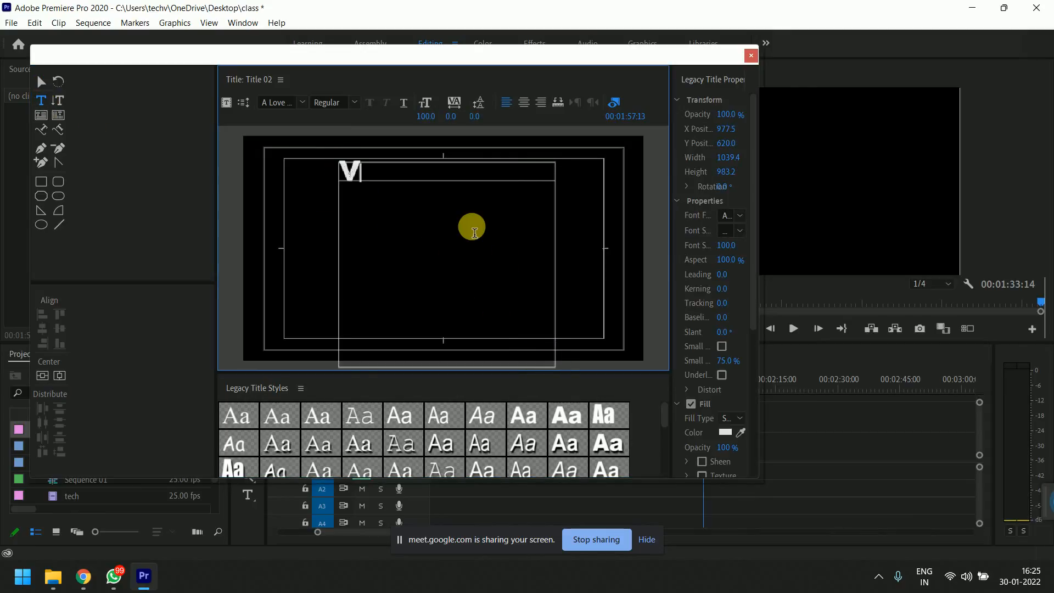
pyautogui.hotkey('ctrl', 'v')
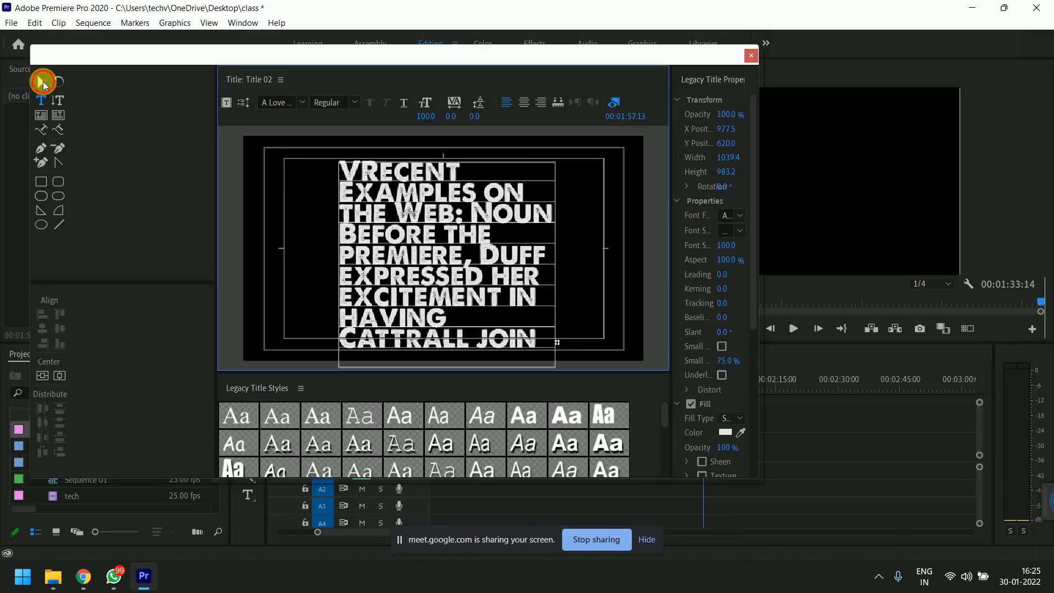
pyautogui.click(43, 82)
pyautogui.moveTo(447, 369); pyautogui.dragTo(446, 421)
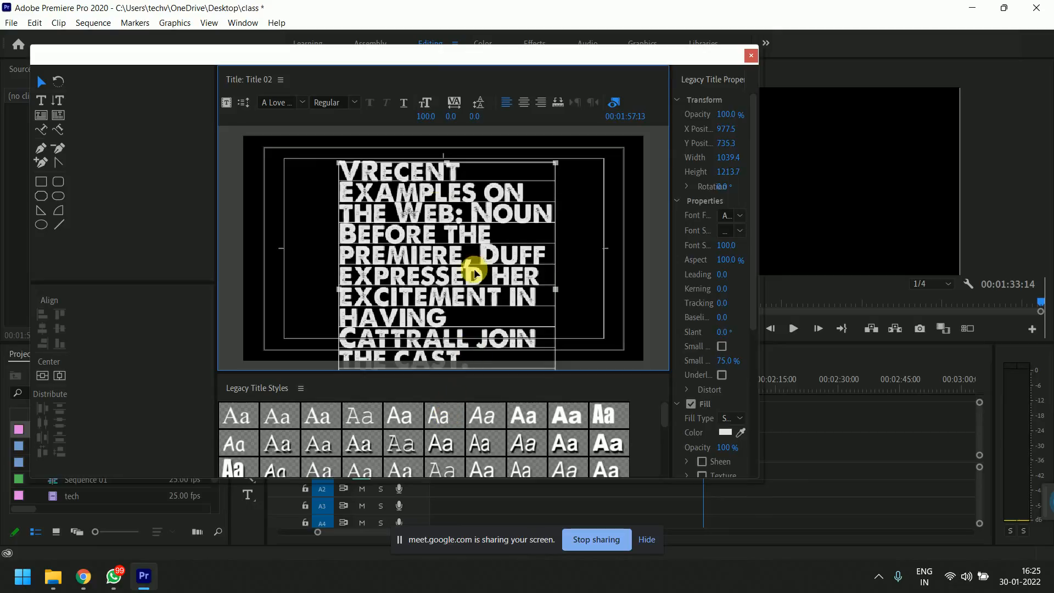
# - Set the title type of Title 02 to Roll in the roll/crawl options
pyautogui.click(243, 103)
pyautogui.click(442, 254)
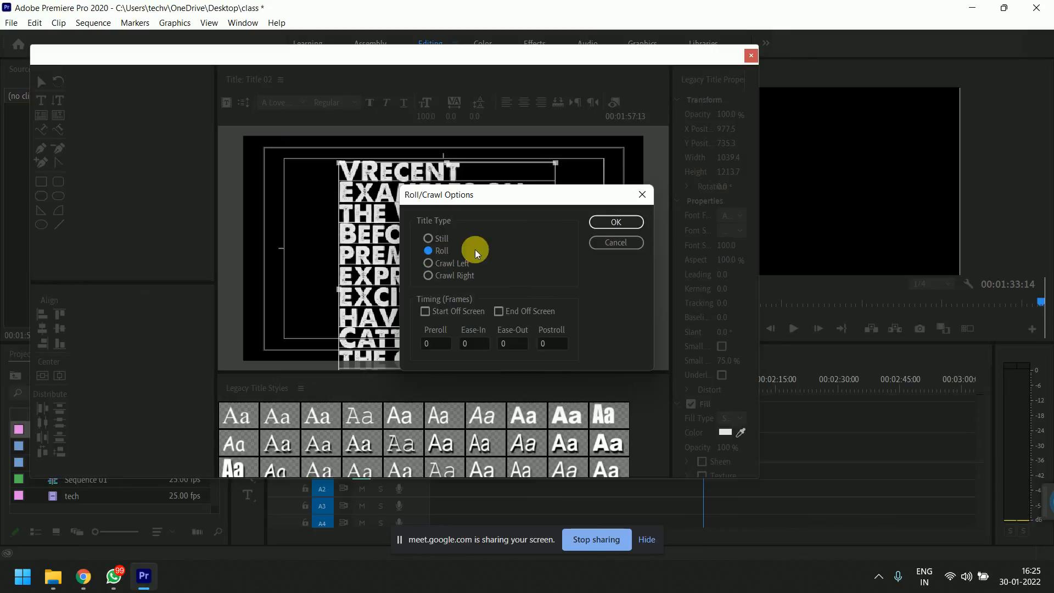
pyautogui.click(596, 221)
# - Extend the text box past both its lower and upper edges to a height of about 3514
pyautogui.scroll(-3, 483, 231)
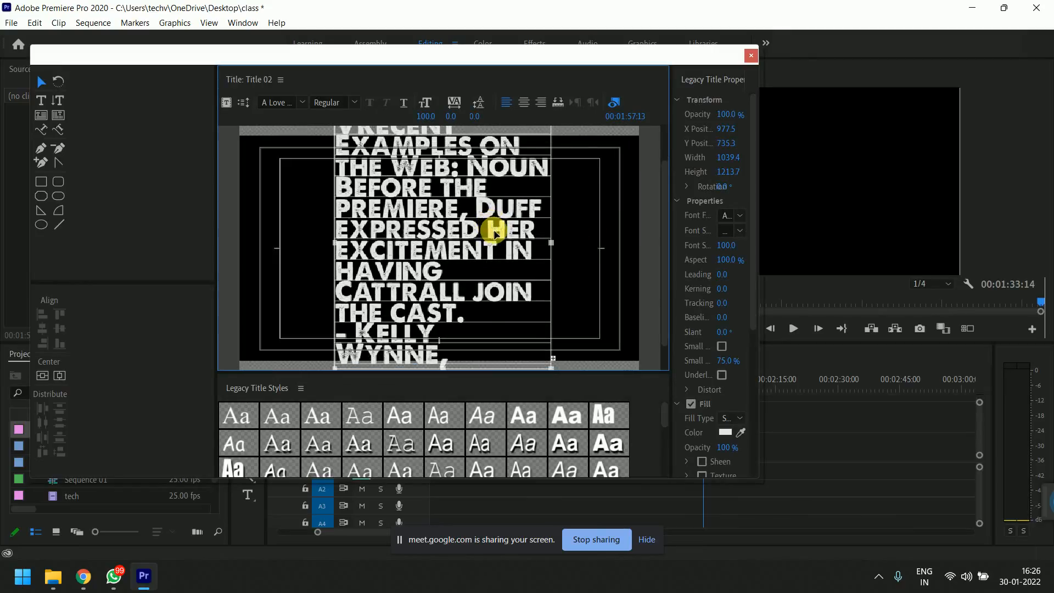
pyautogui.moveTo(443, 360); pyautogui.dragTo(442, 418)
pyautogui.scroll(5, 663, 238)
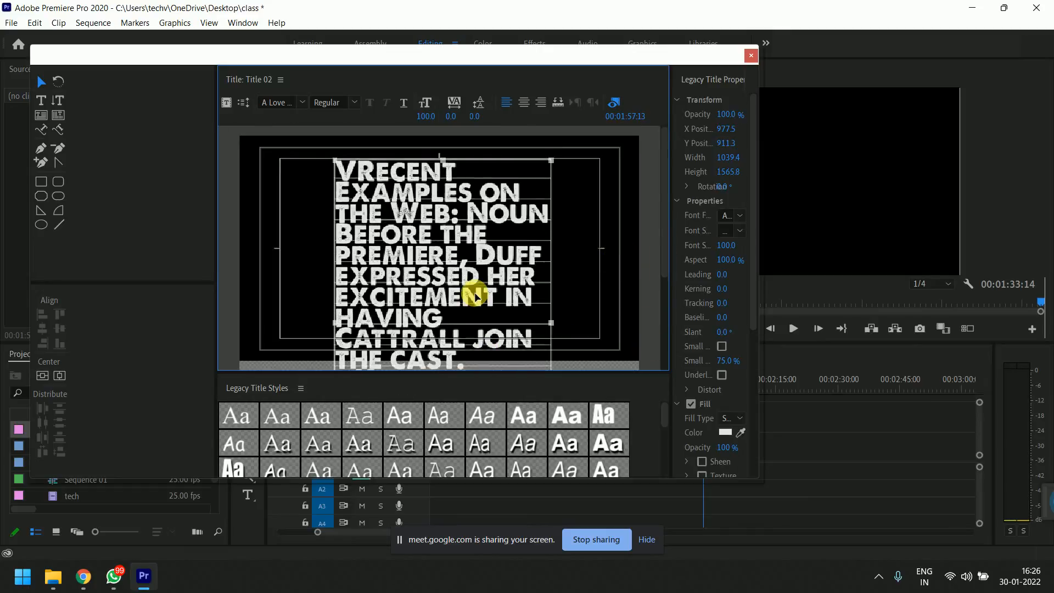
pyautogui.scroll(-1, 436, 181)
pyautogui.moveTo(444, 147); pyautogui.dragTo(443, 129)
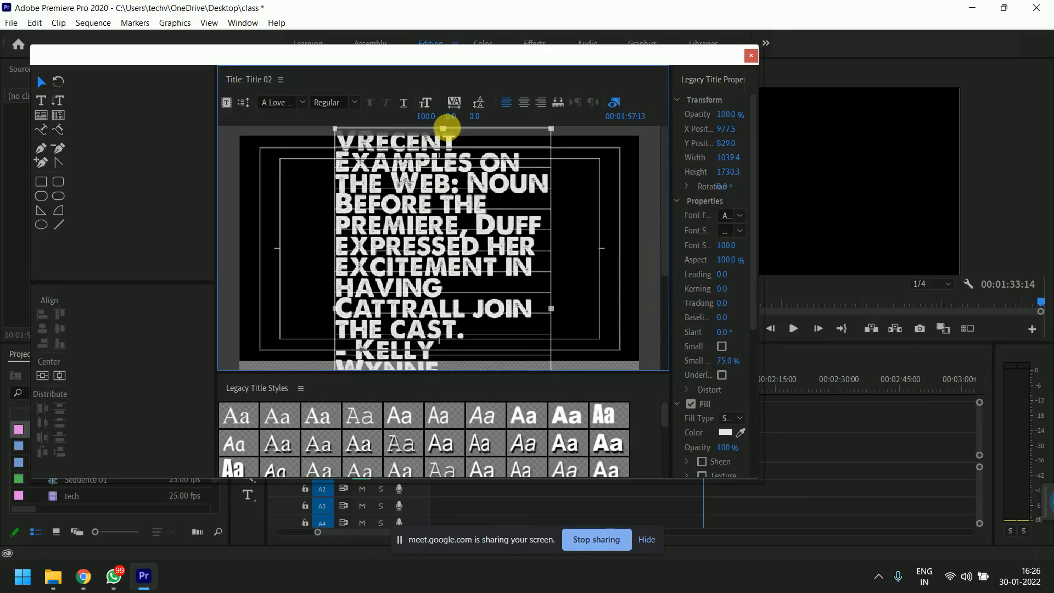
pyautogui.moveTo(667, 216); pyautogui.dragTo(654, 313)
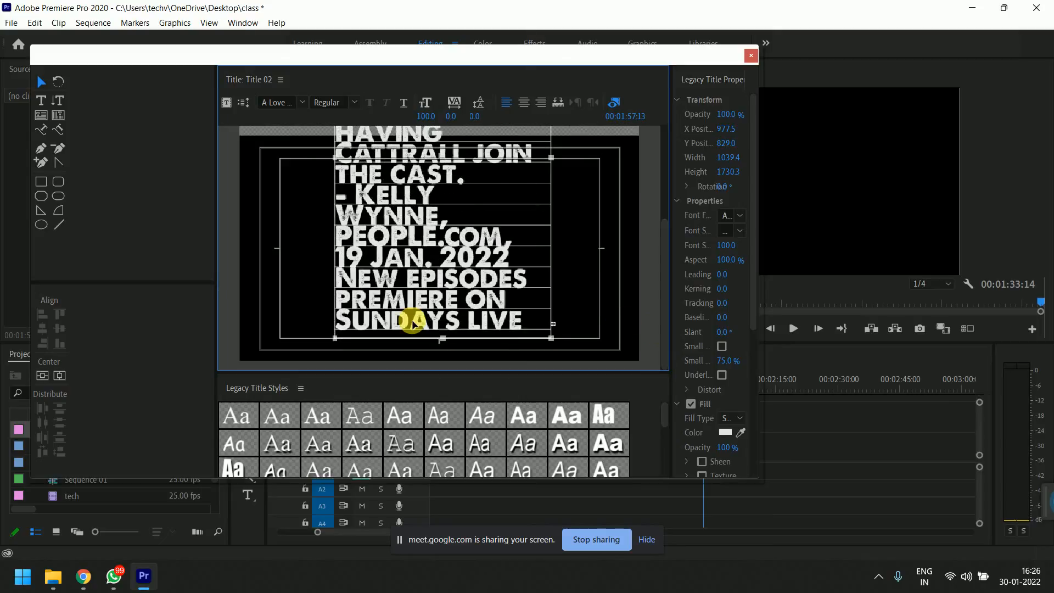
pyautogui.moveTo(439, 336); pyautogui.dragTo(550, 510)
pyautogui.moveTo(666, 246); pyautogui.dragTo(667, 351)
pyautogui.moveTo(446, 342); pyautogui.dragTo(456, 434)
pyautogui.moveTo(668, 299); pyautogui.dragTo(649, 146)
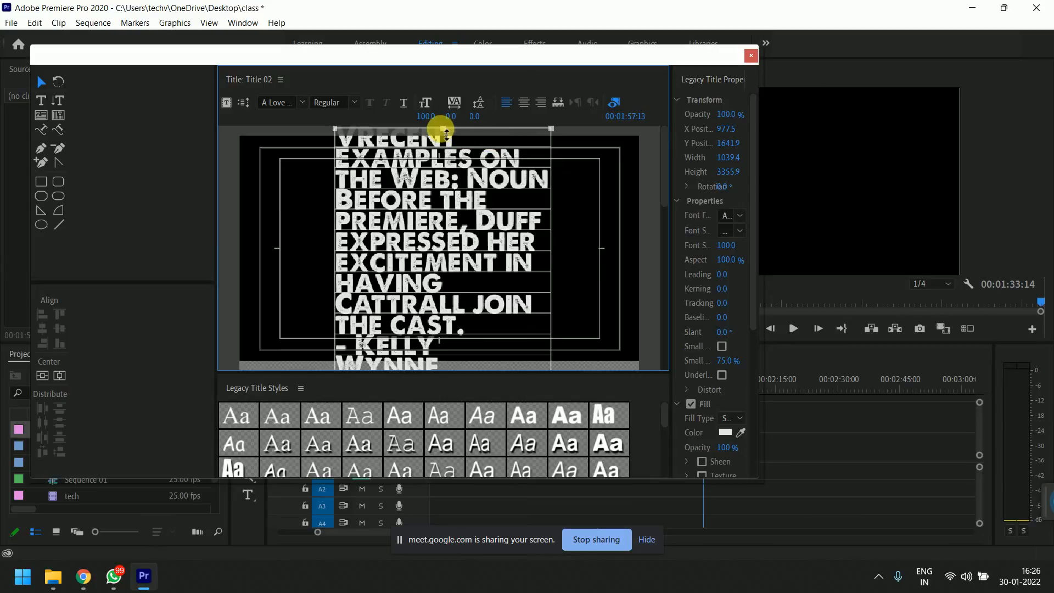
pyautogui.moveTo(445, 131); pyautogui.dragTo(442, 94)
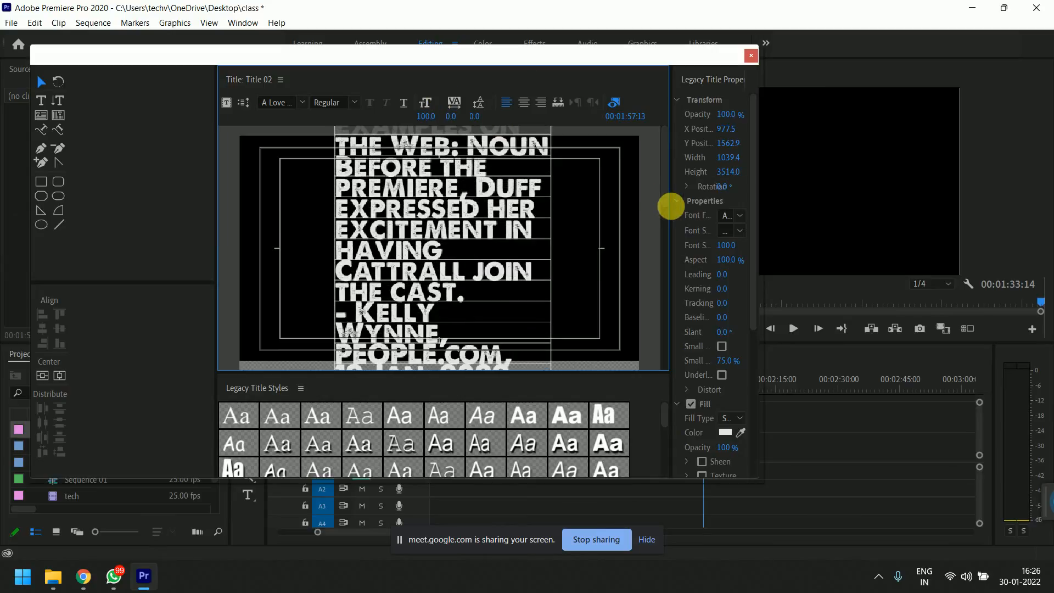
# - Nudge the text box down to a Y position of 2852.9 so its first line starts below the frame, and check its end
pyautogui.moveTo(664, 186); pyautogui.dragTo(658, 134)
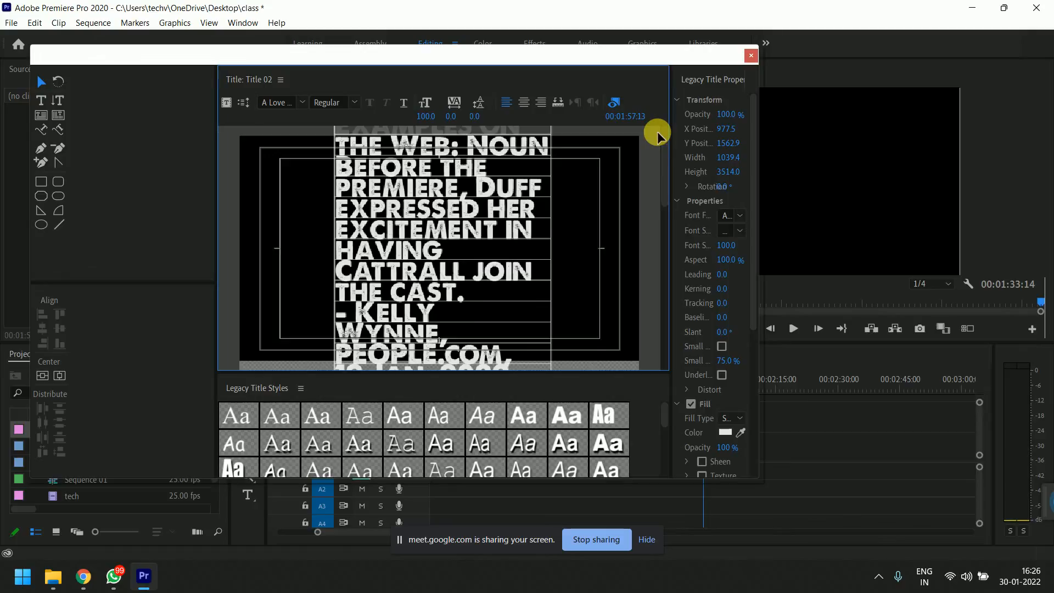
pyautogui.hotkey('shift', 'Down')
pyautogui.hotkey('shift', 'Down')
pyautogui.hotkey('shift', 'Down')
pyautogui.hotkey('shift', 'Down')
pyautogui.hotkey('shift', 'Down')
pyautogui.hotkey('shift', 'Down')
pyautogui.hotkey('shift', 'Down')
pyautogui.hotkey('shift', 'Down')
pyautogui.hotkey('shift', 'Down')
pyautogui.hotkey('shift', 'Down')
pyautogui.hotkey('shift', 'Down')
pyautogui.hotkey('shift', 'Down')
pyautogui.hotkey('shift', 'Down')
pyautogui.hotkey('shift', 'Down')
pyautogui.hotkey('shift', 'Down')
pyautogui.hotkey('shift', 'Down')
pyautogui.hotkey('shift', 'Down')
pyautogui.hotkey('shift', 'Down')
pyautogui.hotkey('shift', 'Down')
pyautogui.hotkey('shift', 'Down')
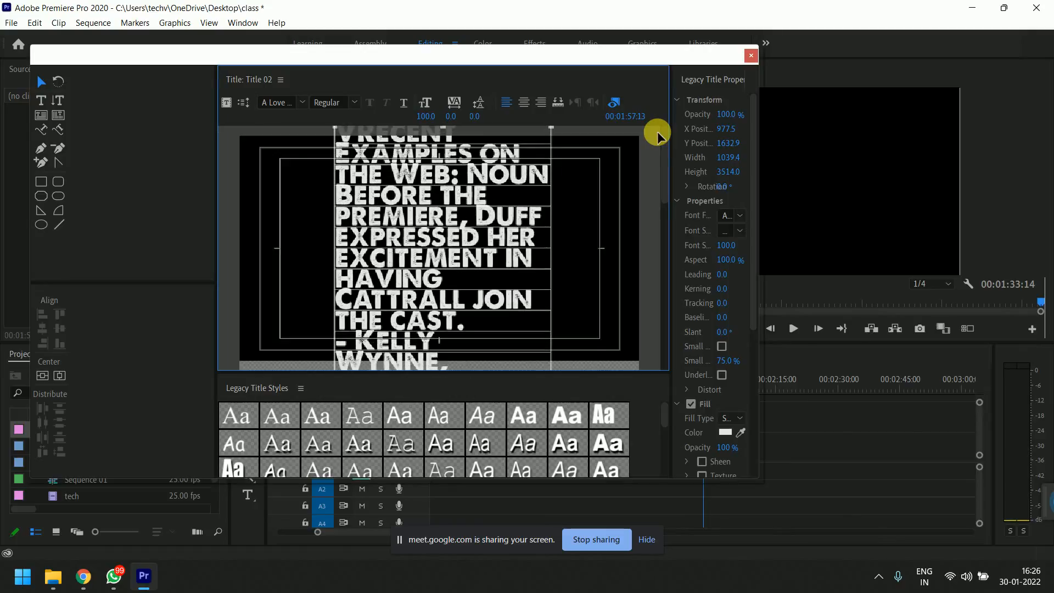
pyautogui.hotkey('shift', 'Down')
pyautogui.hotkey('shift', 'Down')
pyautogui.hotkey('shift', 'Down')
pyautogui.hotkey('shift', 'Down')
pyautogui.hotkey('shift', 'Down')
pyautogui.hotkey('shift', 'Down')
pyautogui.hotkey('shift', 'Down')
pyautogui.hotkey('shift', 'Down')
pyautogui.hotkey('shift', 'Down')
pyautogui.hotkey('shift', 'Down')
pyautogui.hotkey('shift', 'Down')
pyautogui.hotkey('shift', 'Down')
pyautogui.hotkey('shift', 'Down')
pyautogui.hotkey('shift', 'Down')
pyautogui.hotkey('shift', 'Down')
pyautogui.hotkey('shift', 'Down')
pyautogui.hotkey('shift', 'Down')
pyautogui.hotkey('shift', 'Down')
pyautogui.hotkey('shift', 'Down')
pyautogui.hotkey('shift', 'Down')
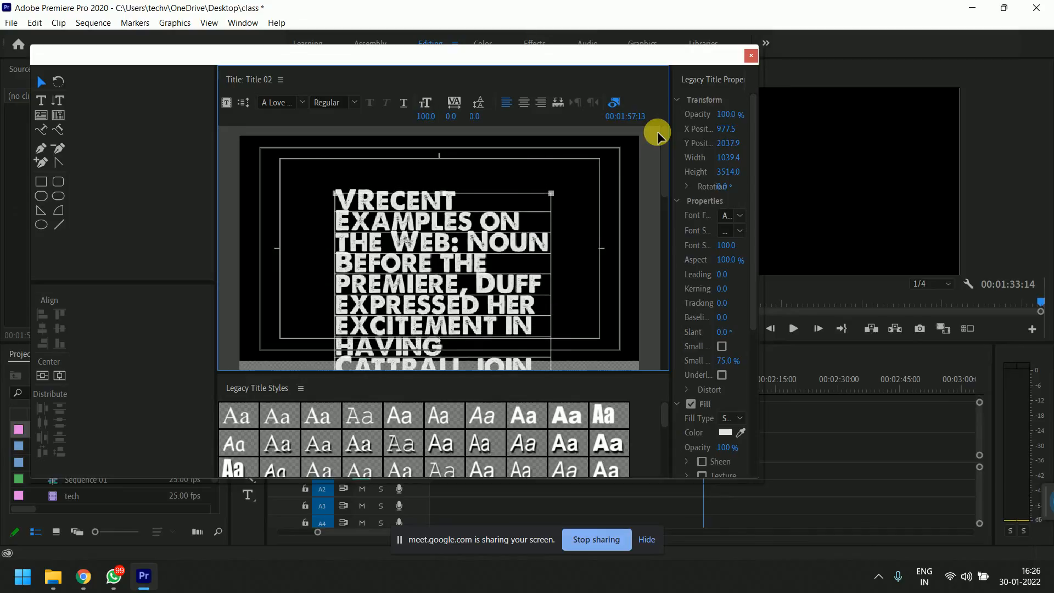
pyautogui.hotkey('shift', 'Down')
pyautogui.hotkey('shift', 'Down')
pyautogui.hotkey('shift', 'Down')
pyautogui.hotkey('shift', 'Down')
pyautogui.hotkey('shift', 'Down')
pyautogui.hotkey('shift', 'Down')
pyautogui.hotkey('shift', 'Down')
pyautogui.hotkey('shift', 'Down')
pyautogui.hotkey('shift', 'Down')
pyautogui.hotkey('shift', 'Down')
pyautogui.hotkey('shift', 'Down')
pyautogui.hotkey('shift', 'Down')
pyautogui.hotkey('shift', 'Down')
pyautogui.hotkey('shift', 'Down')
pyautogui.hotkey('shift', 'Down')
pyautogui.hotkey('shift', 'Down')
pyautogui.hotkey('shift', 'Down')
pyautogui.hotkey('shift', 'Down')
pyautogui.hotkey('shift', 'Down')
pyautogui.hotkey('shift', 'Down')
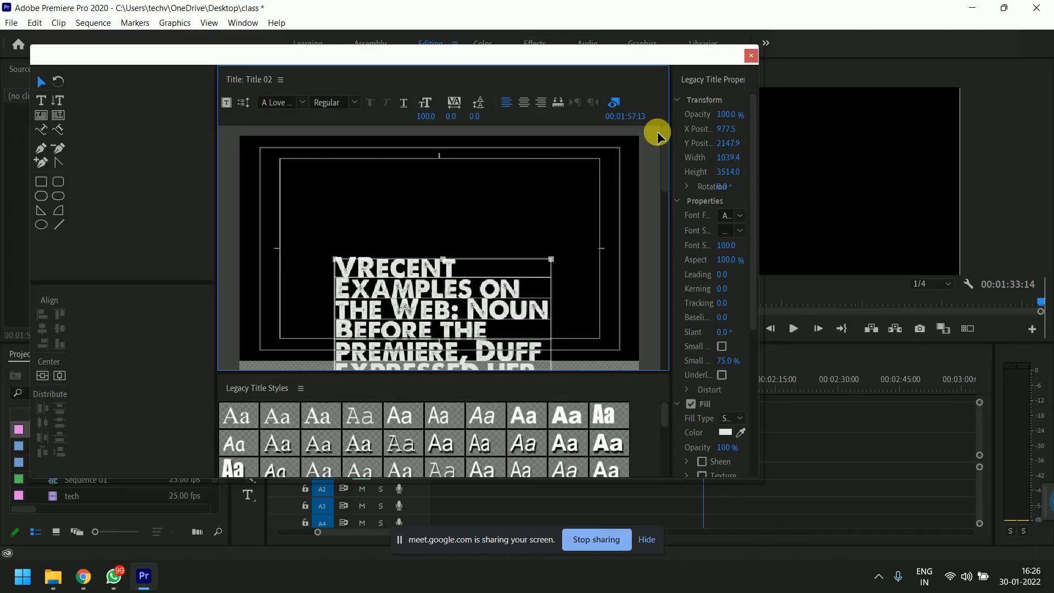
pyautogui.hotkey('shift', 'Down')
pyautogui.hotkey('shift', 'Down')
pyautogui.hotkey('shift', 'Down')
pyautogui.hotkey('shift', 'Down')
pyautogui.hotkey('shift', 'Down')
pyautogui.hotkey('shift', 'Down')
pyautogui.hotkey('shift', 'Down')
pyautogui.hotkey('shift', 'Down')
pyautogui.hotkey('shift', 'Down')
pyautogui.hotkey('shift', 'Down')
pyautogui.hotkey('shift', 'Down')
pyautogui.hotkey('shift', 'Down')
pyautogui.hotkey('shift', 'Down')
pyautogui.hotkey('shift', 'Down')
pyautogui.hotkey('shift', 'Down')
pyautogui.hotkey('shift', 'Down')
pyautogui.hotkey('shift', 'Down')
pyautogui.hotkey('shift', 'Down')
pyautogui.hotkey('shift', 'Down')
pyautogui.hotkey('shift', 'Down')
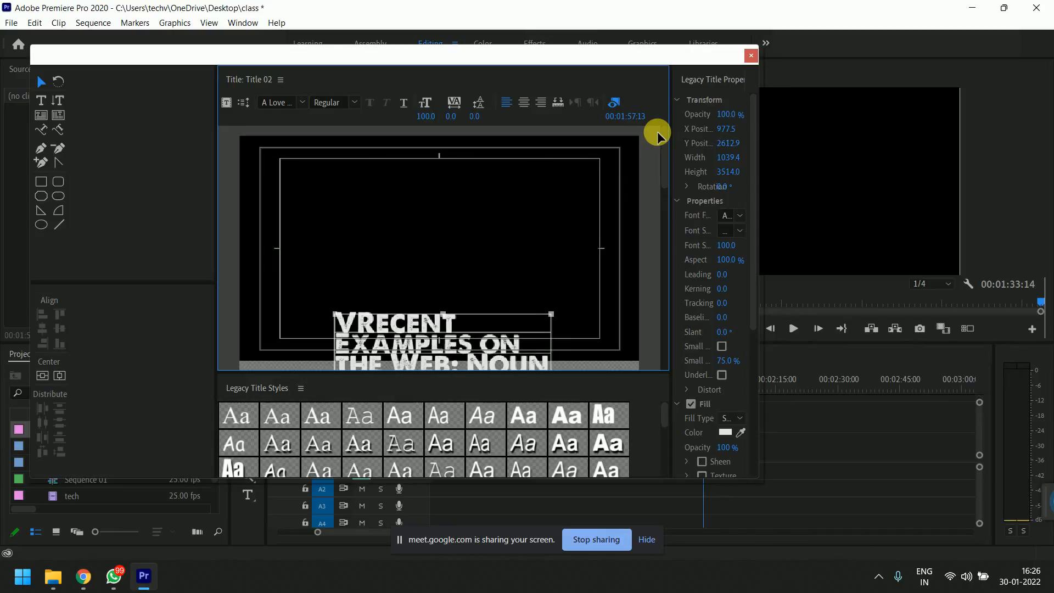
pyautogui.hotkey('shift', 'Down')
pyautogui.hotkey('shift', 'Down')
pyautogui.hotkey('shift', 'Down')
pyautogui.hotkey('shift', 'Down')
pyautogui.hotkey('shift', 'Down')
pyautogui.hotkey('shift', 'Down')
pyautogui.hotkey('shift', 'Down')
pyautogui.hotkey('shift', 'Down')
pyautogui.hotkey('shift', 'Down')
pyautogui.hotkey('shift', 'Down')
pyautogui.hotkey('shift', 'Down')
pyautogui.hotkey('shift', 'Down')
pyautogui.hotkey('shift', 'Down')
pyautogui.hotkey('shift', 'Down')
pyautogui.hotkey('shift', 'Down')
pyautogui.hotkey('shift', 'Down')
pyautogui.hotkey('shift', 'Down')
pyautogui.hotkey('shift', 'Down')
pyautogui.hotkey('shift', 'Down')
pyautogui.hotkey('shift', 'Down')
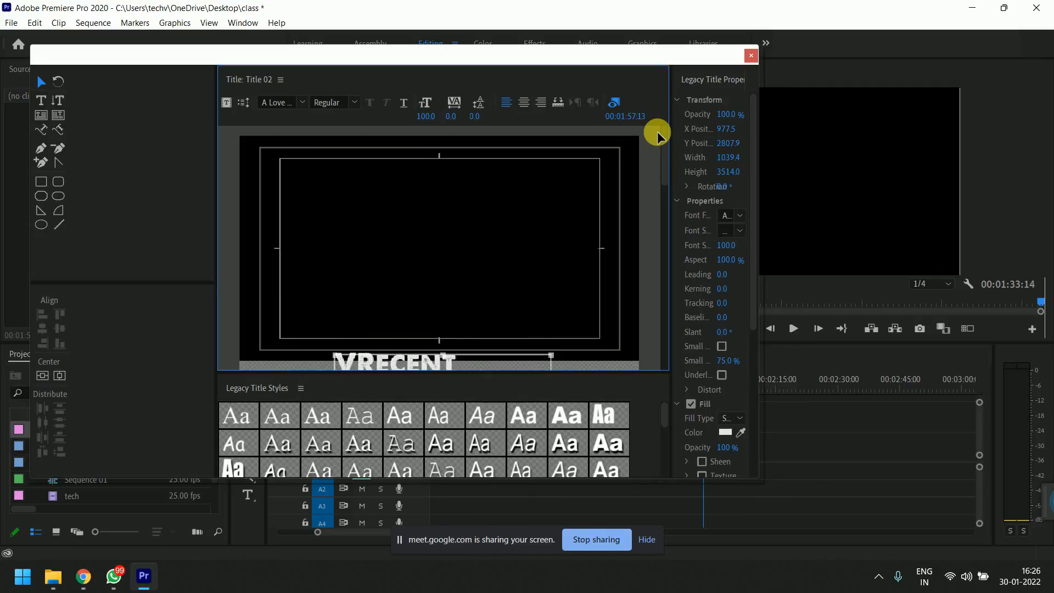
pyautogui.hotkey('shift', 'Down')
pyautogui.hotkey('shift', 'Down')
pyautogui.hotkey('shift', 'Down')
pyautogui.hotkey('shift', 'Down')
pyautogui.hotkey('shift', 'Down')
pyautogui.hotkey('shift', 'Down')
pyautogui.hotkey('shift', 'Down')
pyautogui.hotkey('shift', 'Down')
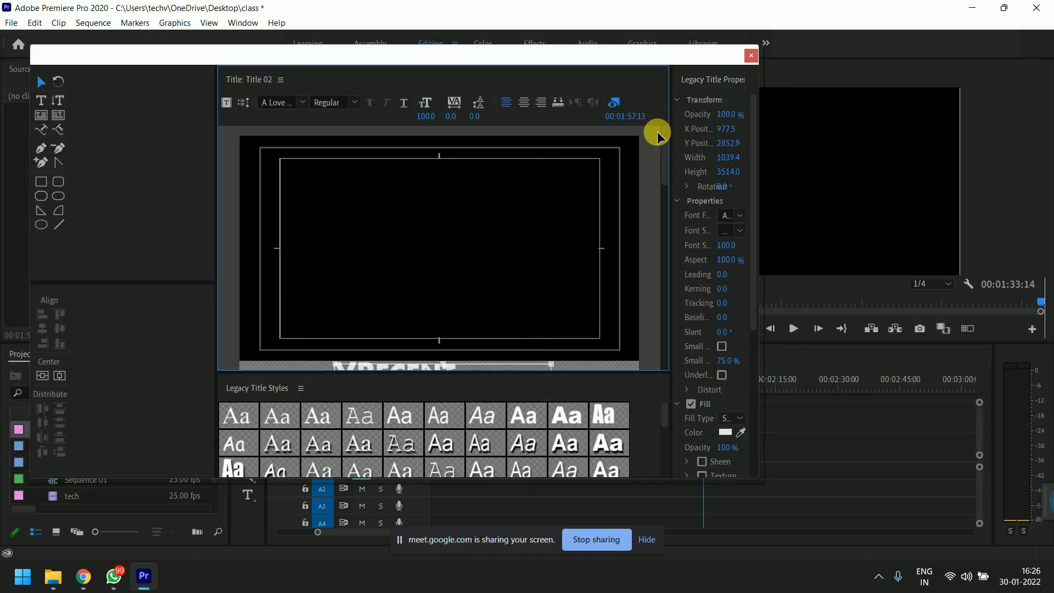
pyautogui.moveTo(664, 159); pyautogui.dragTo(660, 381)
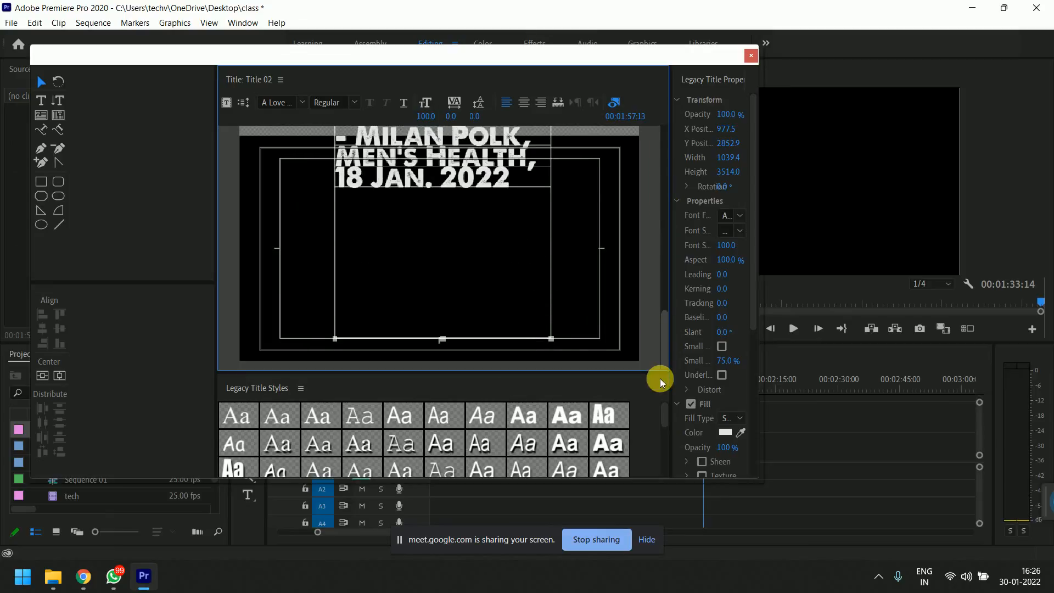
# - Close the title editor, then place Title 02 on V1 after the tech clip and extend its end to about 00:02:52:12
pyautogui.click(751, 55)
pyautogui.moveTo(45, 429); pyautogui.dragTo(690, 442)
pyautogui.click(699, 391)
pyautogui.moveTo(699, 392); pyautogui.dragTo(697, 390)
pyautogui.moveTo(717, 448); pyautogui.dragTo(933, 438)
# - Play the Title 02 clip to about 00:02:18:03 to review its rolling speed
pyautogui.press('space')
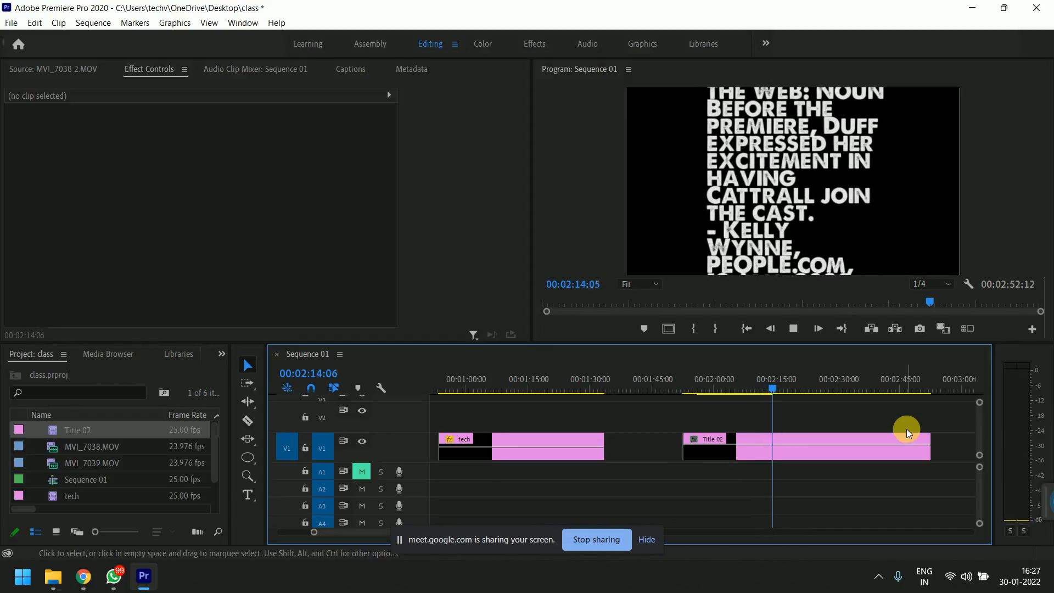
pyautogui.press('space')
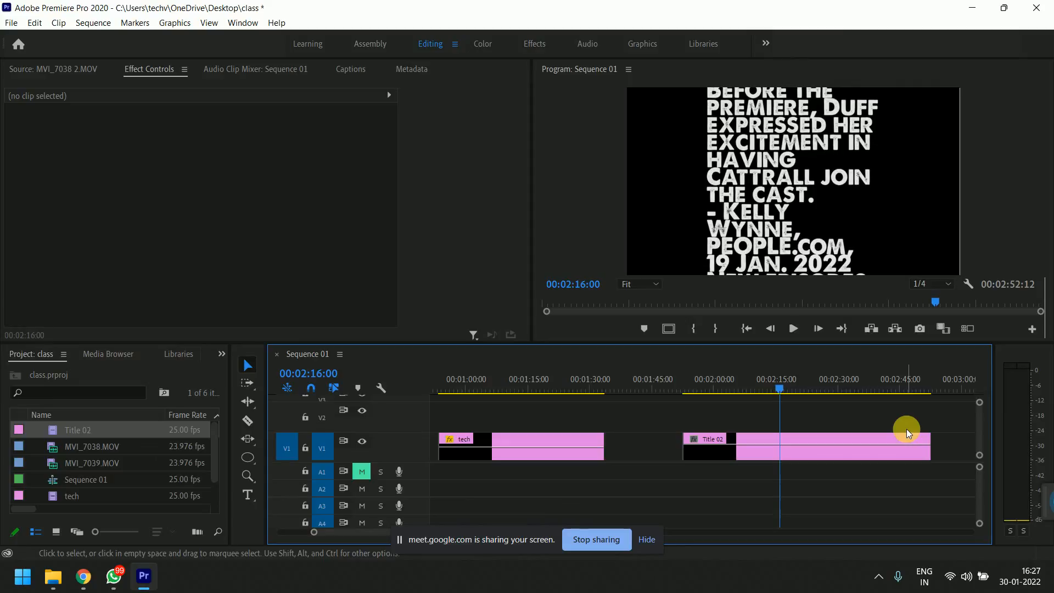
pyautogui.press('space')
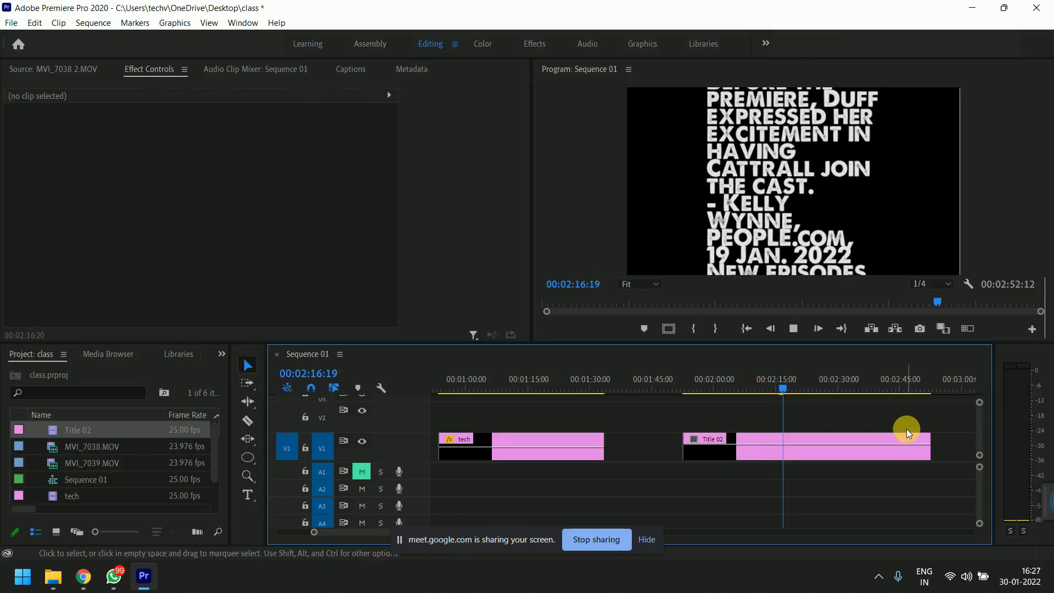
pyautogui.press('space')
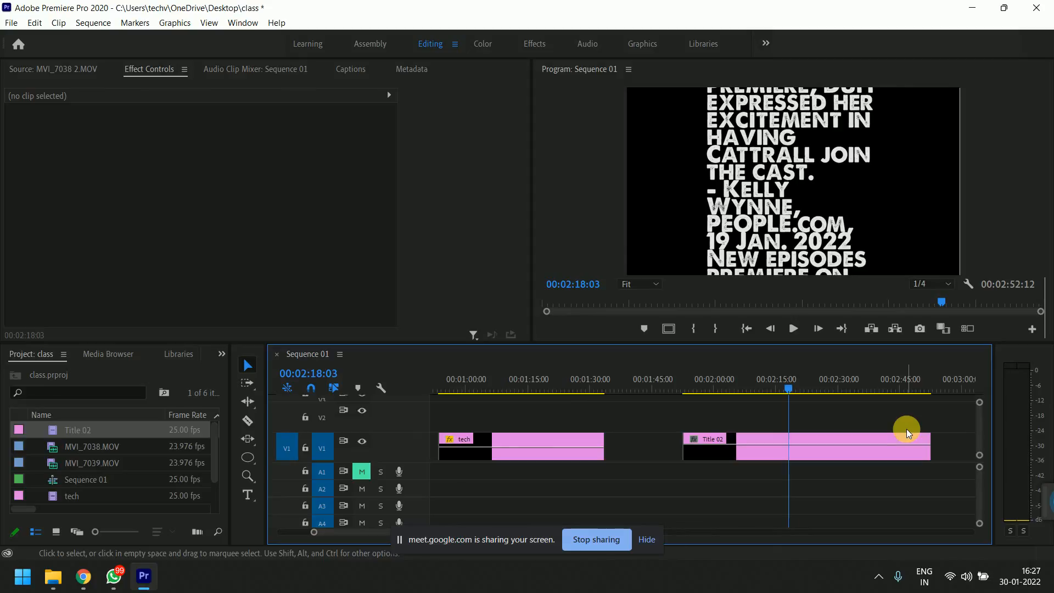
# - Trim the end of Title 02 to about 00:02:19:15 and play it from 00:02:04:02 to compare the roll speed
pyautogui.click(879, 446)
pyautogui.scroll(-5, 699, 459)
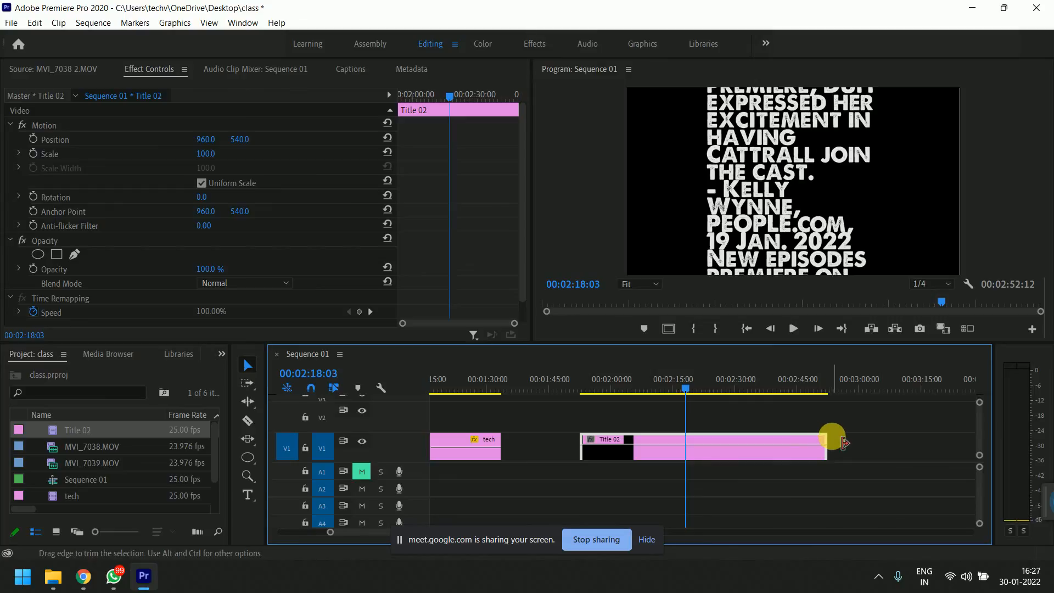
pyautogui.moveTo(829, 437); pyautogui.dragTo(691, 439)
pyautogui.click(628, 384)
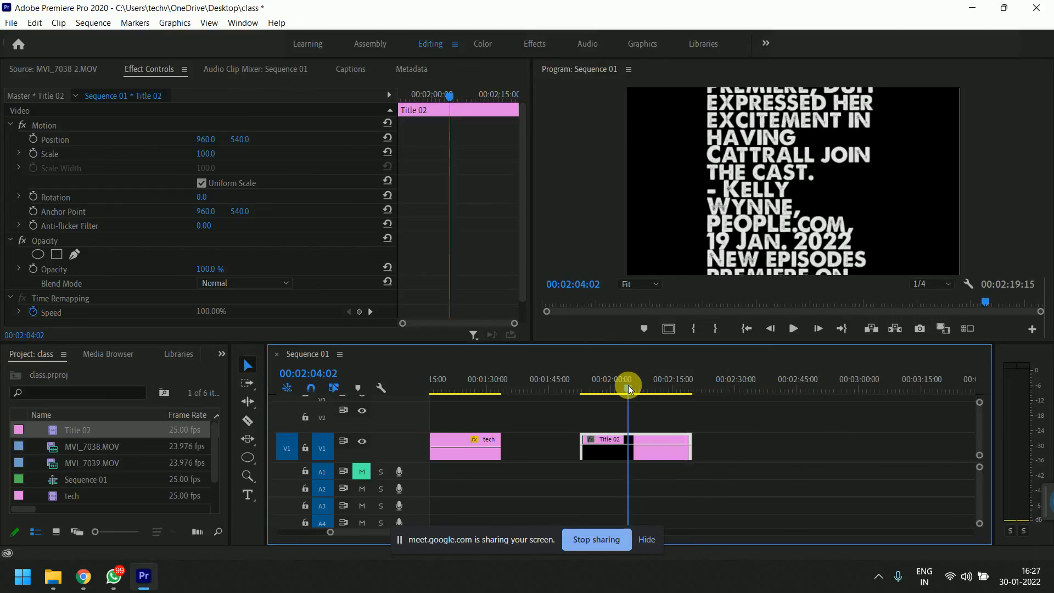
pyautogui.press('space')
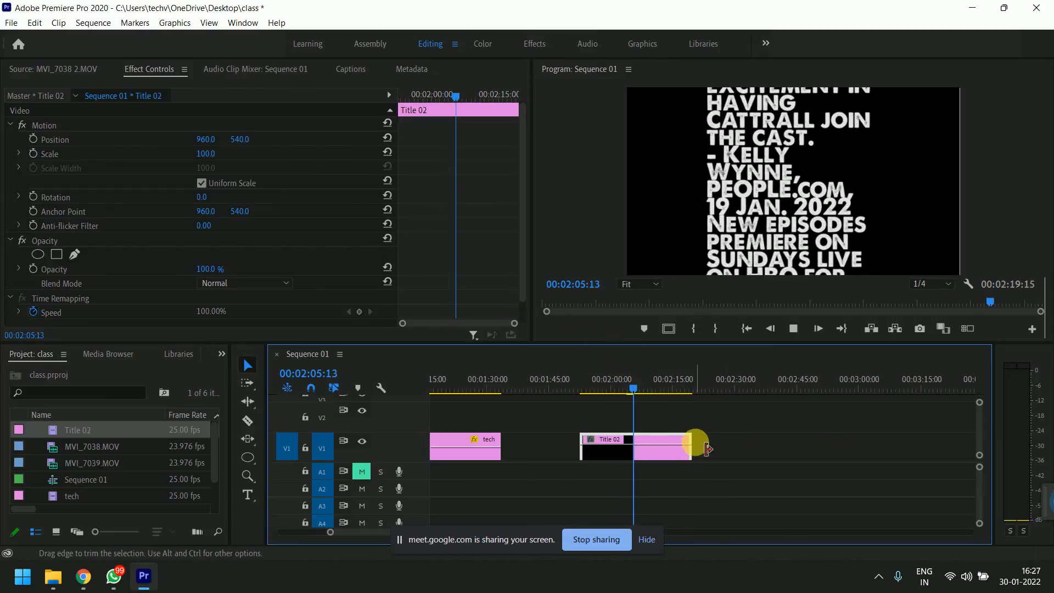
# - Shorten Title 02 to end at about 00:02:05:14 and play it from near its start
pyautogui.moveTo(693, 443); pyautogui.dragTo(632, 442)
pyautogui.click(610, 387)
pyautogui.moveTo(594, 393); pyautogui.dragTo(589, 394)
pyautogui.press('space')
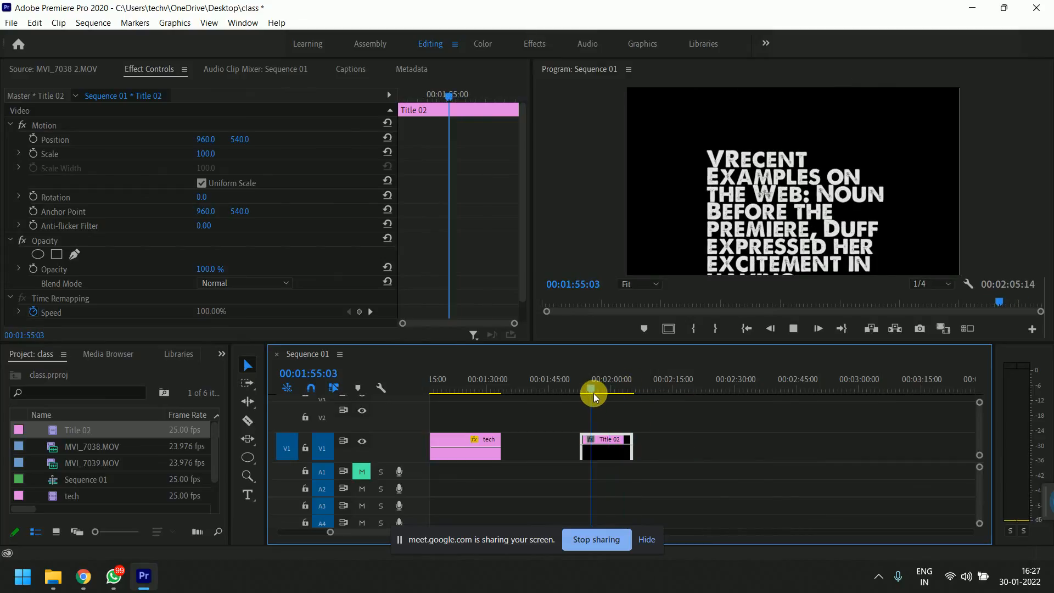
# - Shorten Title 02 further to end at about 00:01:58:11 and play the faster roll
pyautogui.moveTo(634, 445); pyautogui.dragTo(604, 434)
pyautogui.click(597, 389)
pyautogui.press('space')
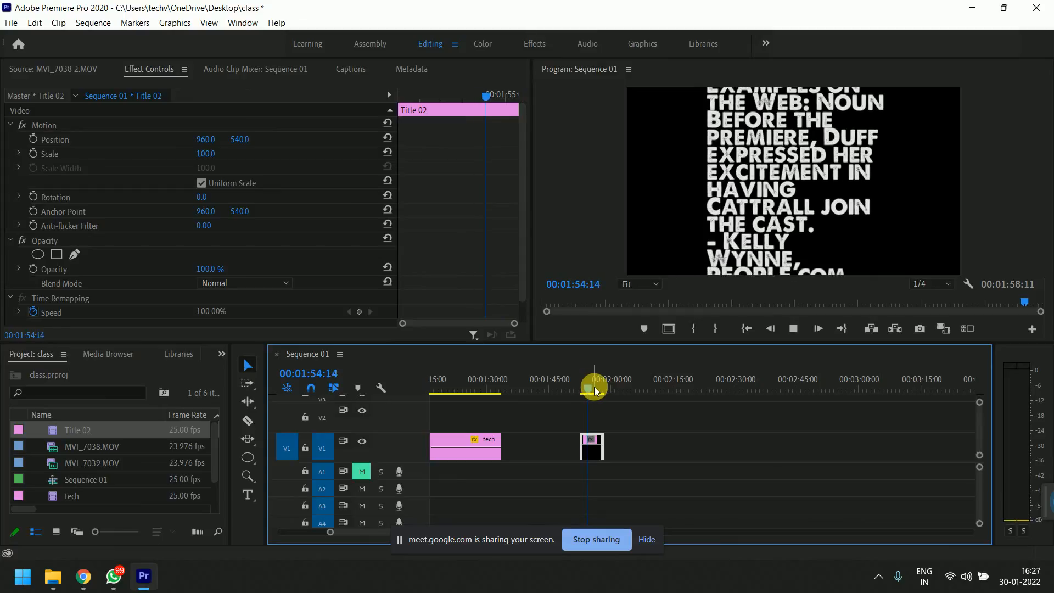
# - Stop playback, extend the end of Title 02 to about 00:02:41:19, and play the slower roll
pyautogui.press('space')
pyautogui.moveTo(612, 445); pyautogui.dragTo(793, 447)
pyautogui.press('space')
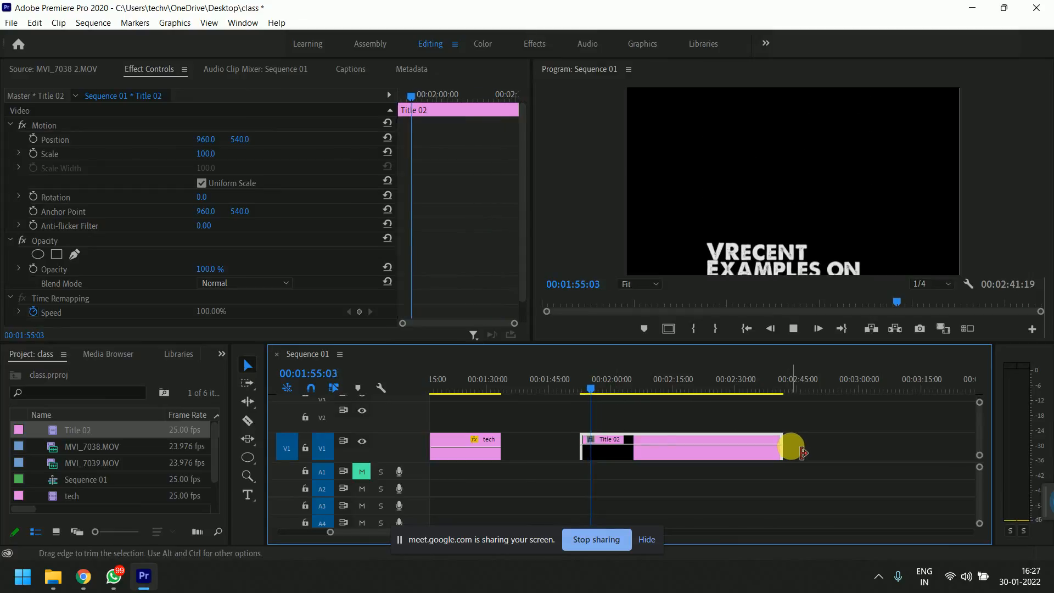